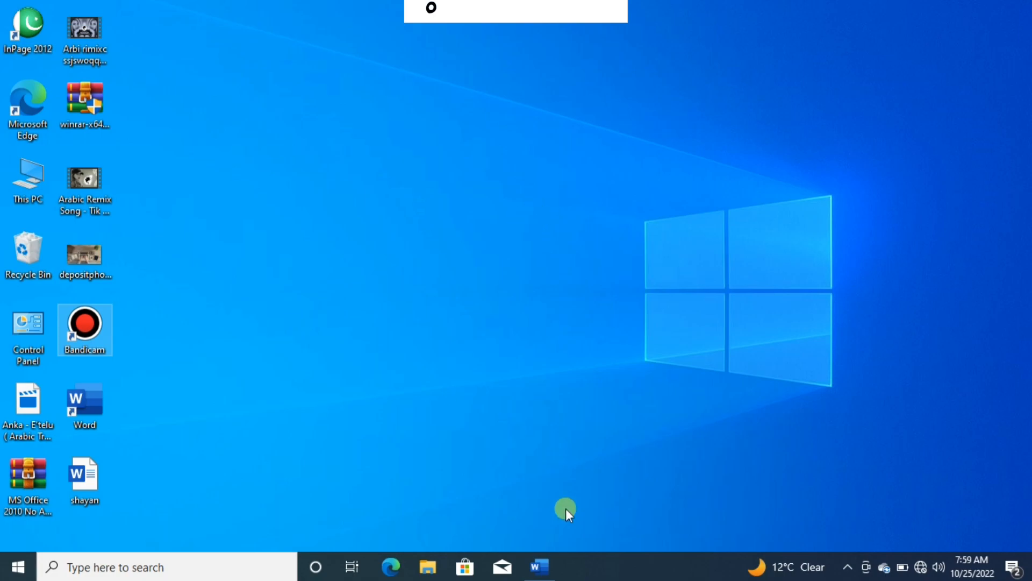
- Switch to the blank Word document
{"action": "left_click", "coordinate": [544, 573]}
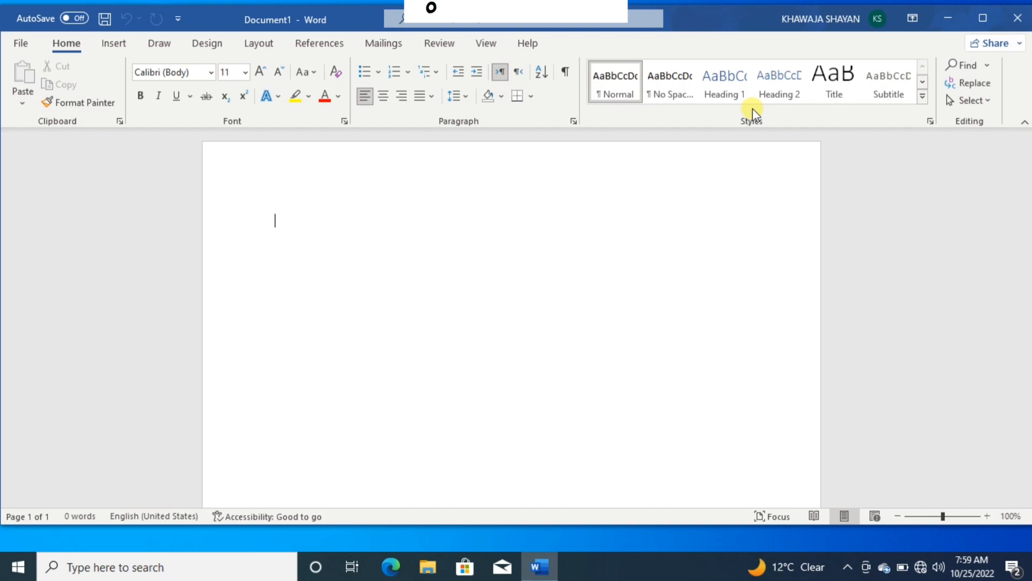
{"action": "left_click", "coordinate": [114, 44]}
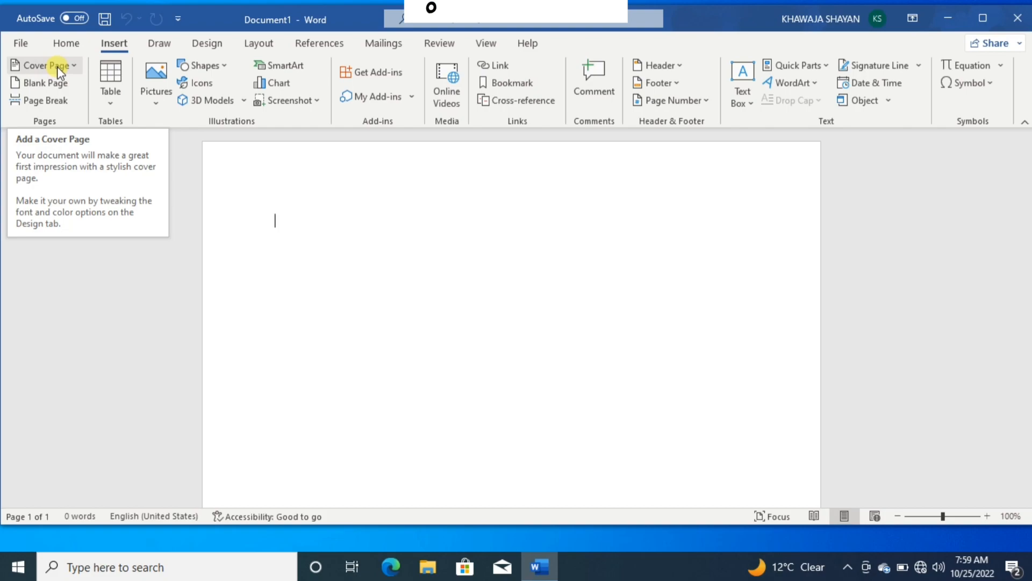
- Insert the built-in cover page with the large title, subtitle and diagonal line decoration
{"action": "left_click", "coordinate": [57, 66]}
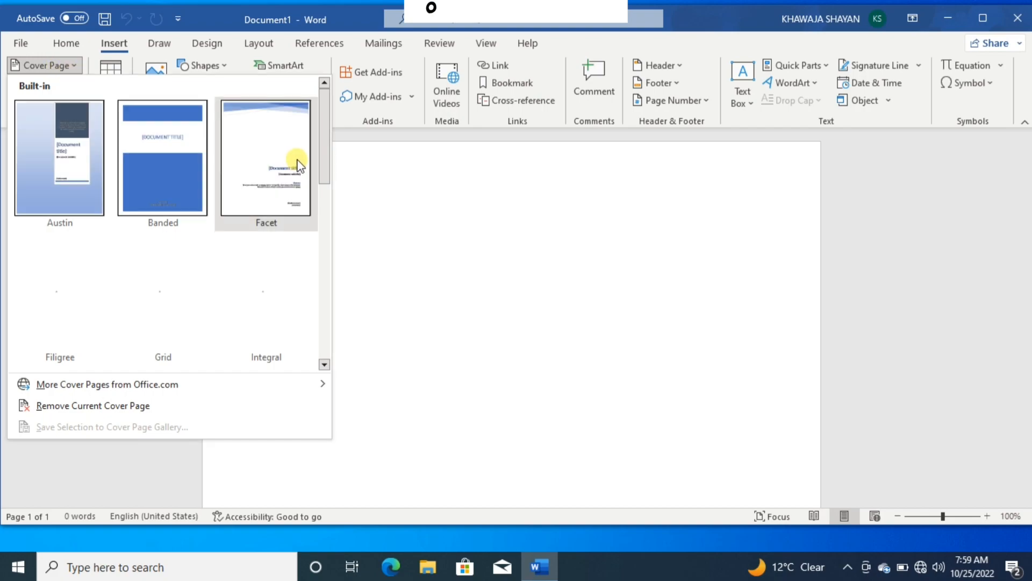
{"action": "left_click_drag", "start_coordinate": [323, 153], "coordinate": [318, 257]}
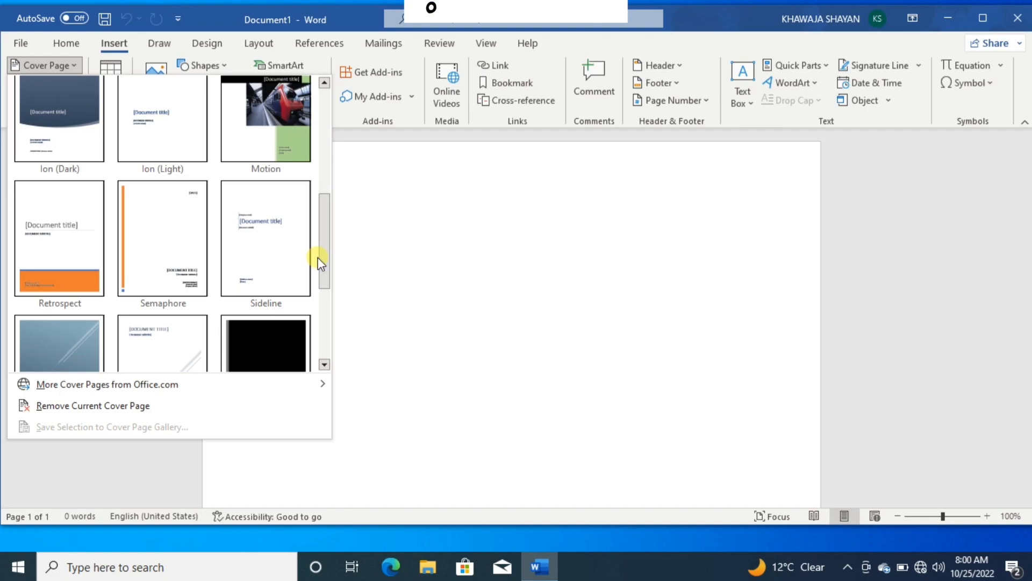
{"action": "left_click_drag", "start_coordinate": [324, 257], "coordinate": [312, 285]}
{"action": "left_click", "coordinate": [174, 279]}
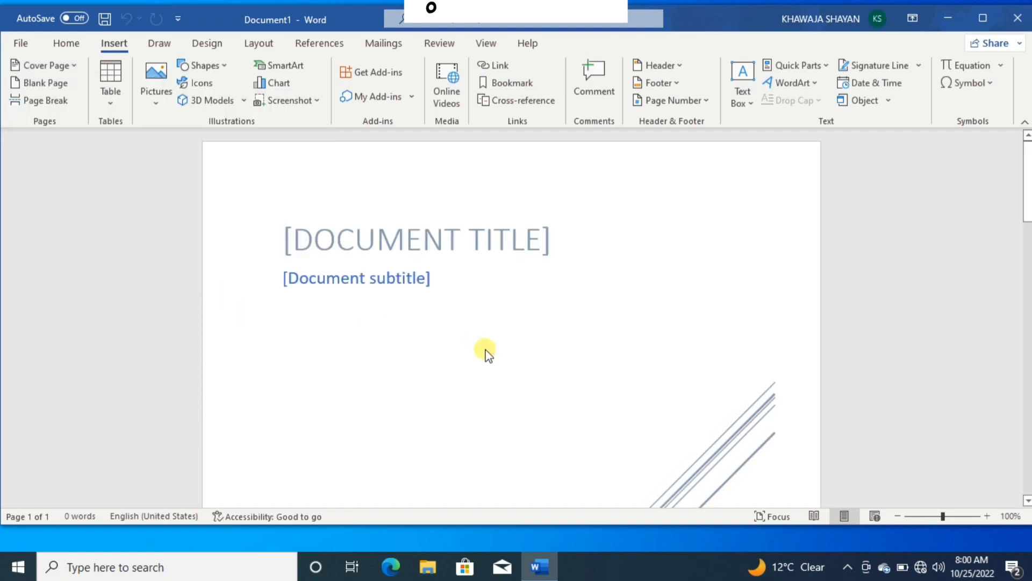
{"action": "scroll", "coordinate": [487, 355], "scroll_direction": "down", "scroll_amount": 1}
{"action": "scroll", "coordinate": [488, 355], "scroll_direction": "down", "scroll_amount": 4}
{"action": "scroll", "coordinate": [486, 350], "scroll_direction": "up", "scroll_amount": 5}
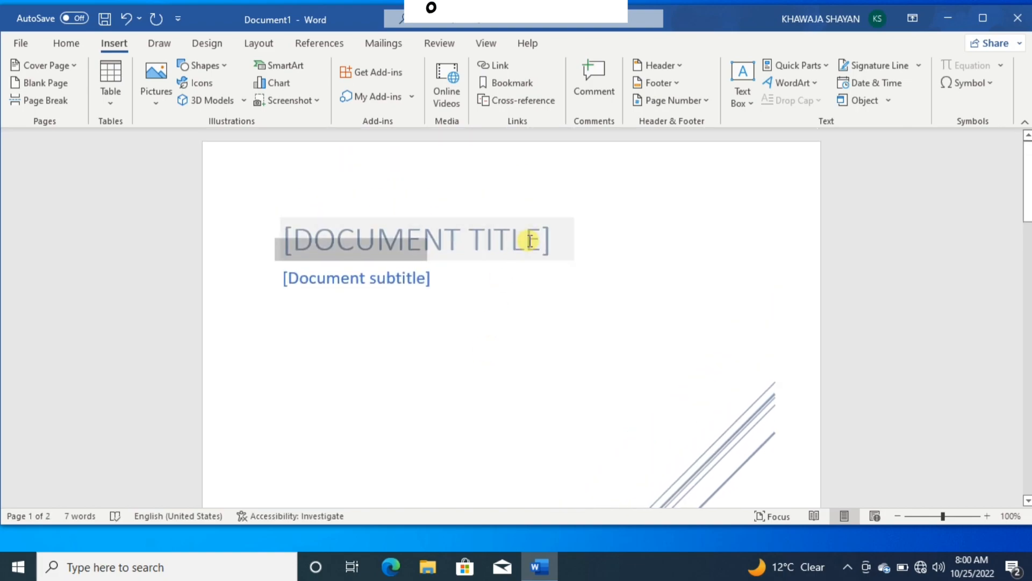
- Replace the cover page's document title placeholder with the person's name
{"action": "left_click", "coordinate": [529, 243]}
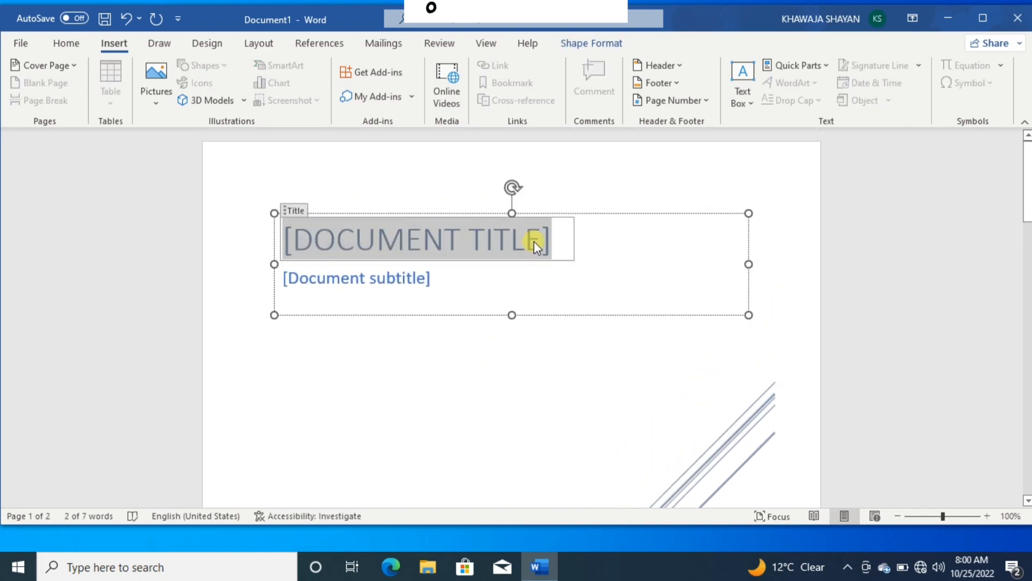
{"action": "key", "text": "Delete"}
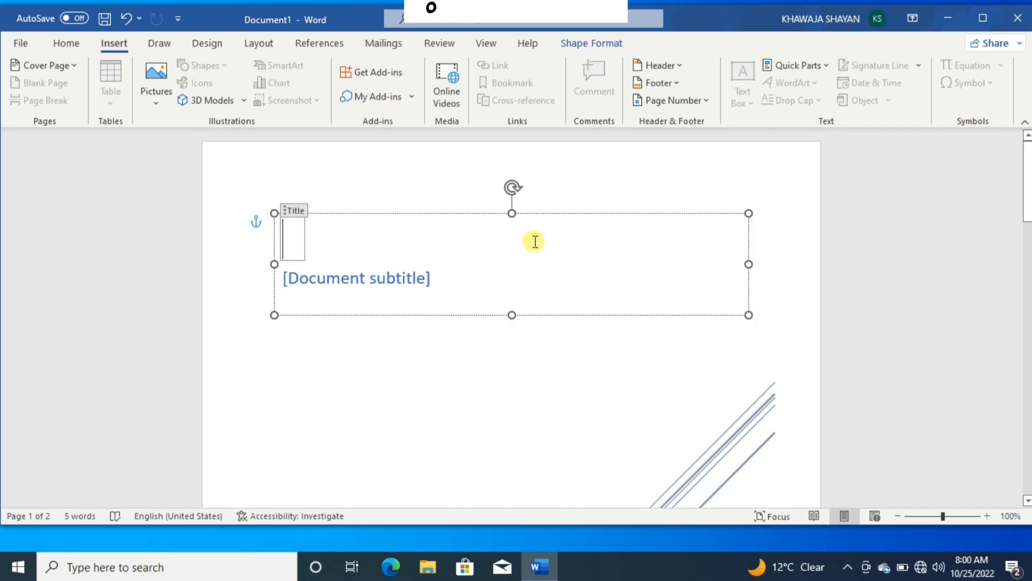
{"action": "type", "text": "KHAWAJA"}
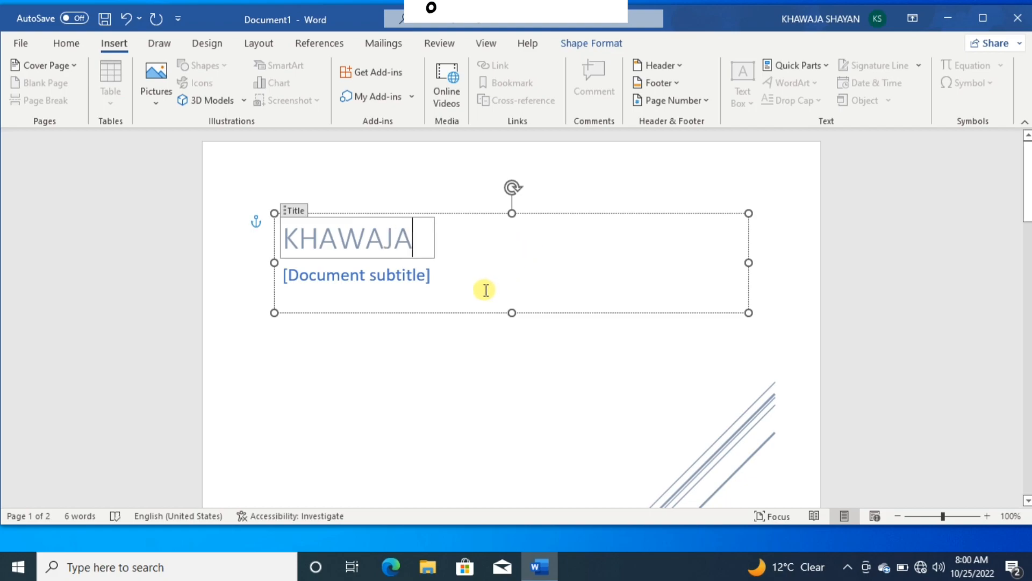
- Clear the entered name from the title and delete all remaining contents of the cover page's title text box
{"action": "key", "text": "BackSpace"}
{"action": "key", "text": "BackSpace"}
{"action": "key", "text": "BackSpace"}
{"action": "key", "text": "BackSpace"}
{"action": "key", "text": "BackSpace"}
{"action": "key", "text": "BackSpace"}
{"action": "key", "text": "BackSpace"}
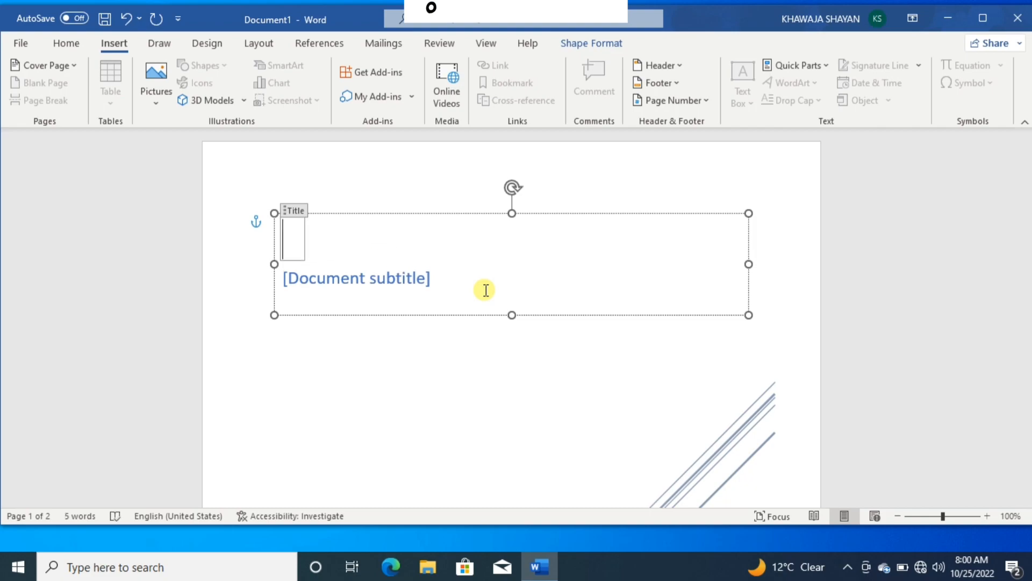
{"action": "key", "text": "ctrl+a"}
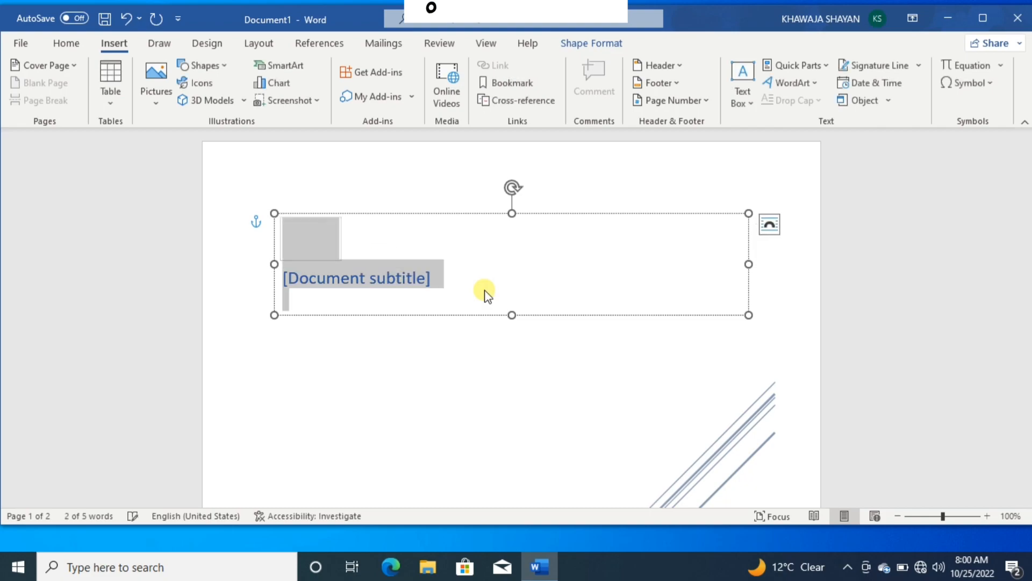
{"action": "key", "text": "Delete"}
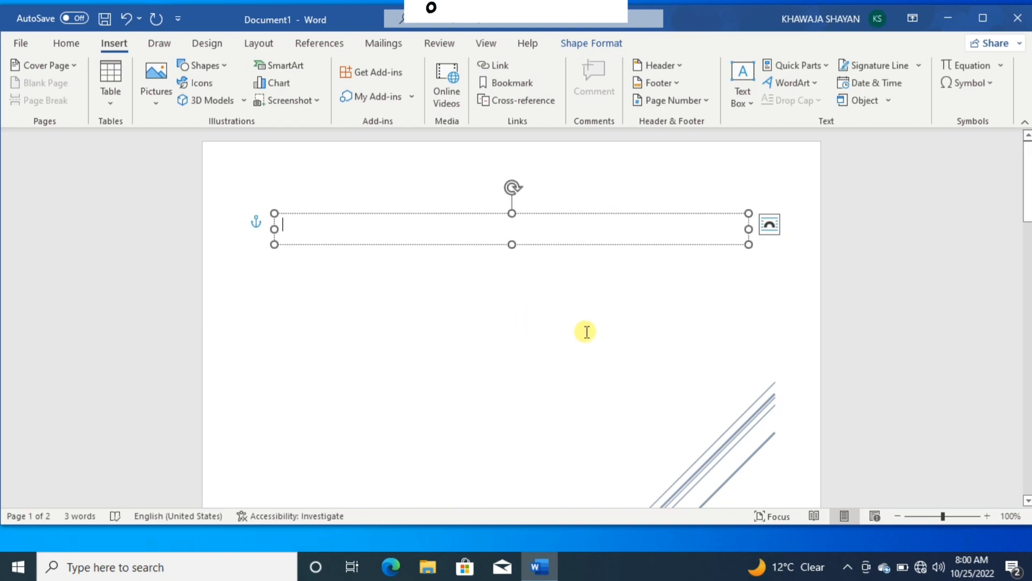
- Undo the title box edits and the cover page insertion, and apply Remove Current Cover Page
{"action": "key", "text": "ctrl+z"}
{"action": "type", "text": "KHAWA"}
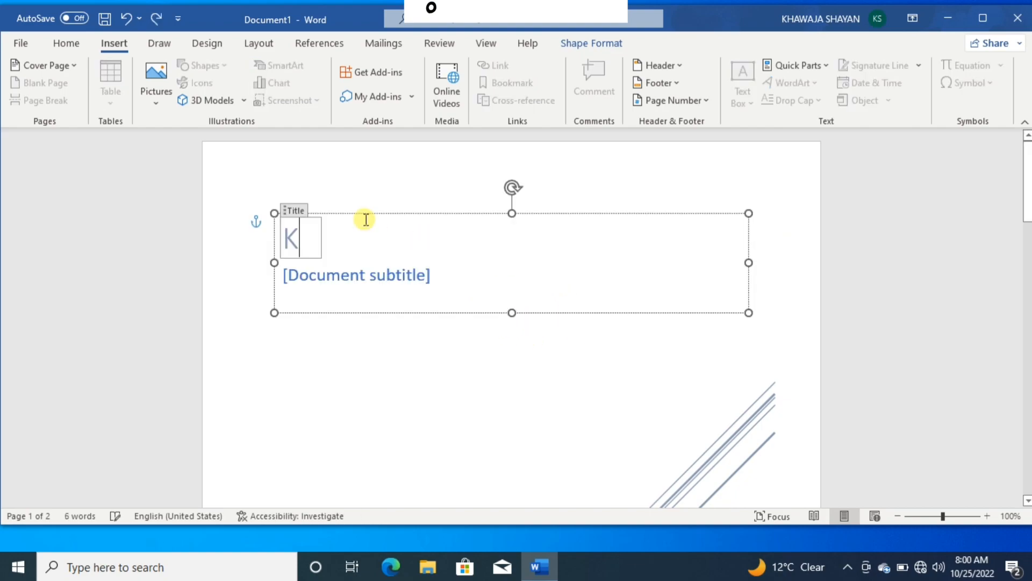
{"action": "key", "text": "ctrl+z"}
{"action": "key", "text": "ctrl+z"}
{"action": "key", "text": "ctrl+z"}
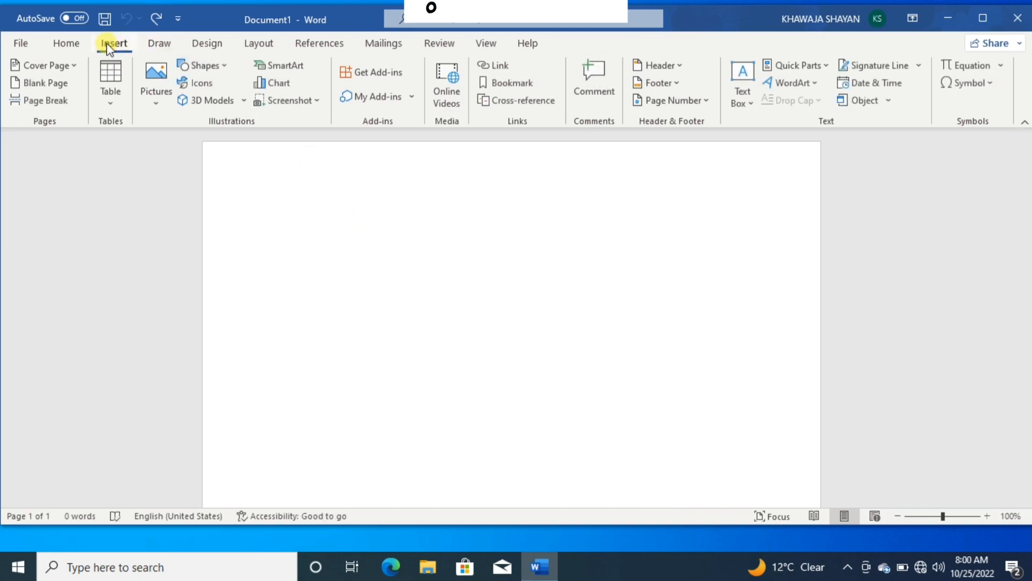
{"action": "left_click", "coordinate": [75, 69]}
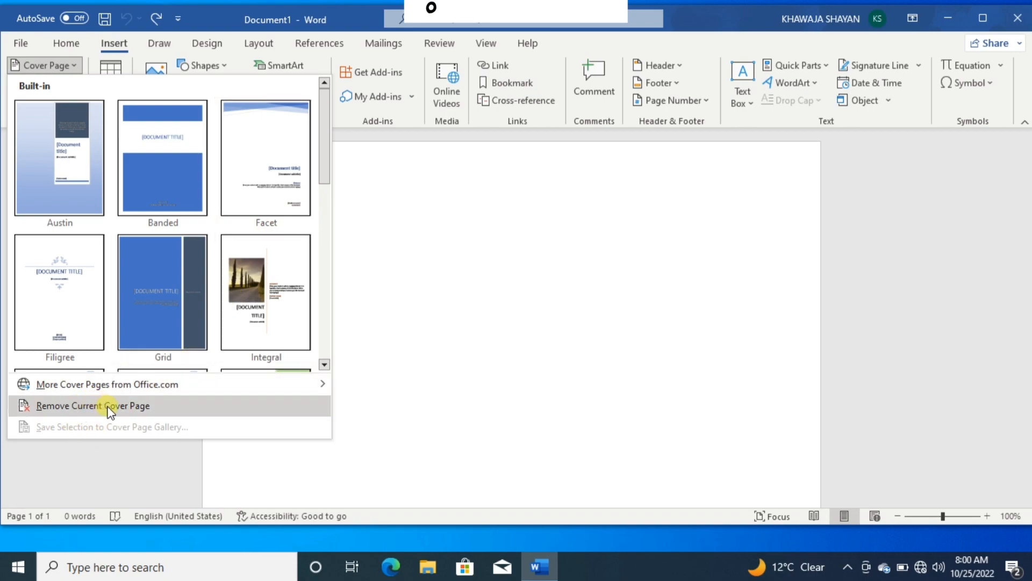
{"action": "left_click", "coordinate": [134, 406]}
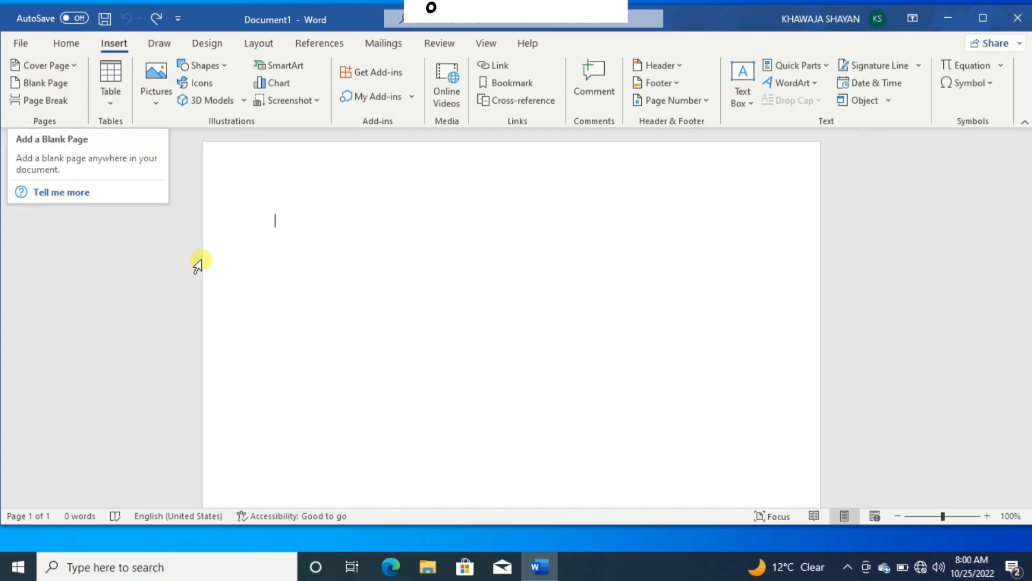
- Add a blank page to the document and check both pages
{"action": "scroll", "coordinate": [346, 412], "scroll_direction": "down", "scroll_amount": 10}
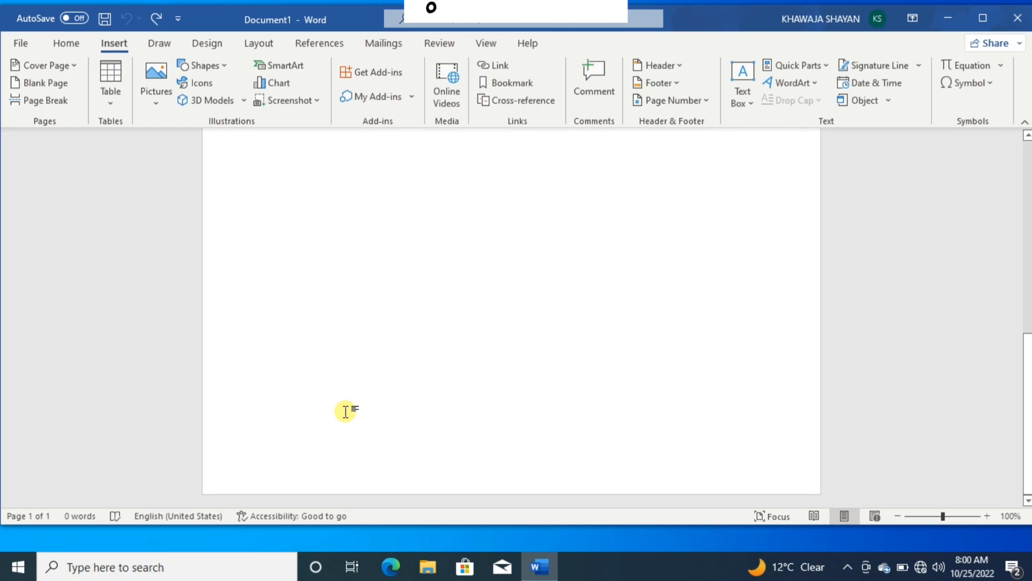
{"action": "left_click", "coordinate": [49, 85]}
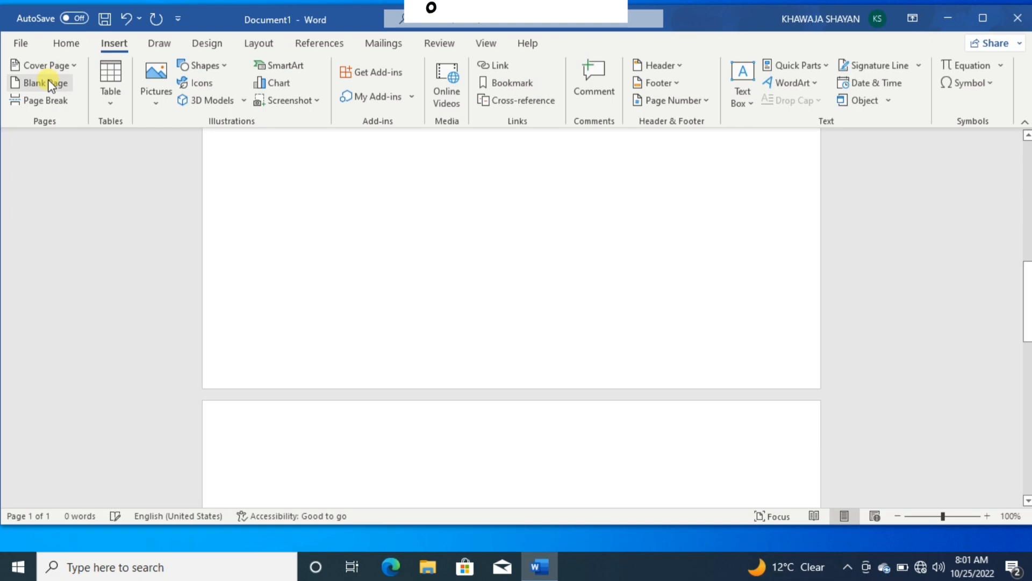
{"action": "scroll", "coordinate": [246, 310], "scroll_direction": "down", "scroll_amount": 5}
{"action": "scroll", "coordinate": [247, 309], "scroll_direction": "down", "scroll_amount": 5}
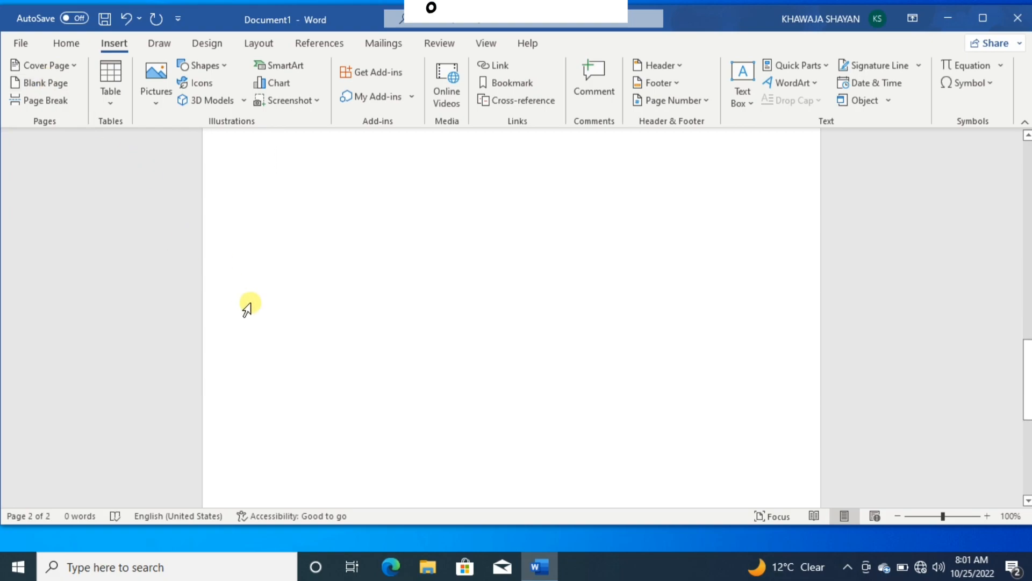
{"action": "scroll", "coordinate": [246, 309], "scroll_direction": "up", "scroll_amount": 15}
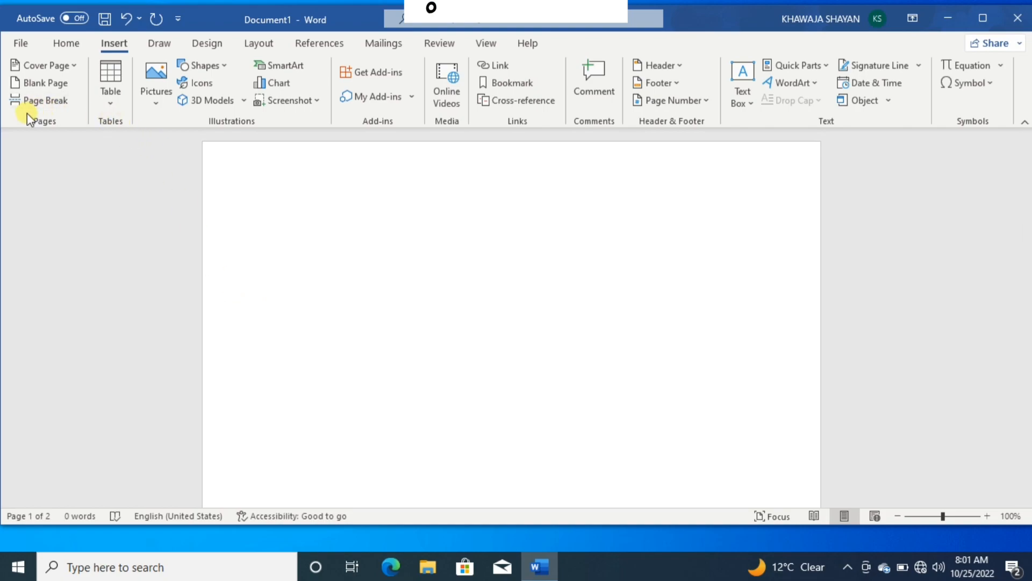
- Generate sample paragraphs at the start of the first page with =rand()
{"action": "left_click", "coordinate": [273, 231]}
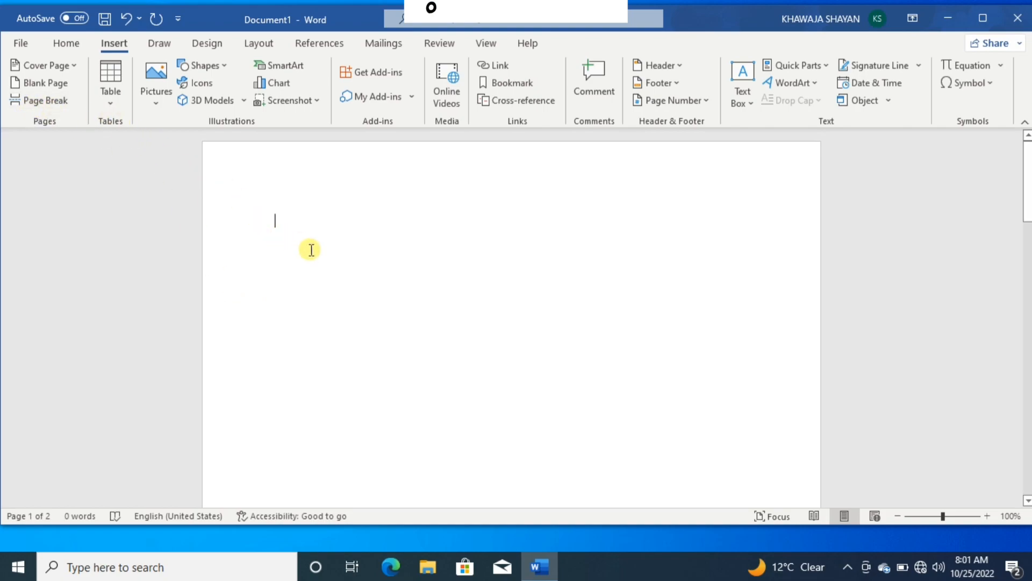
{"action": "type", "text": "=ra"}
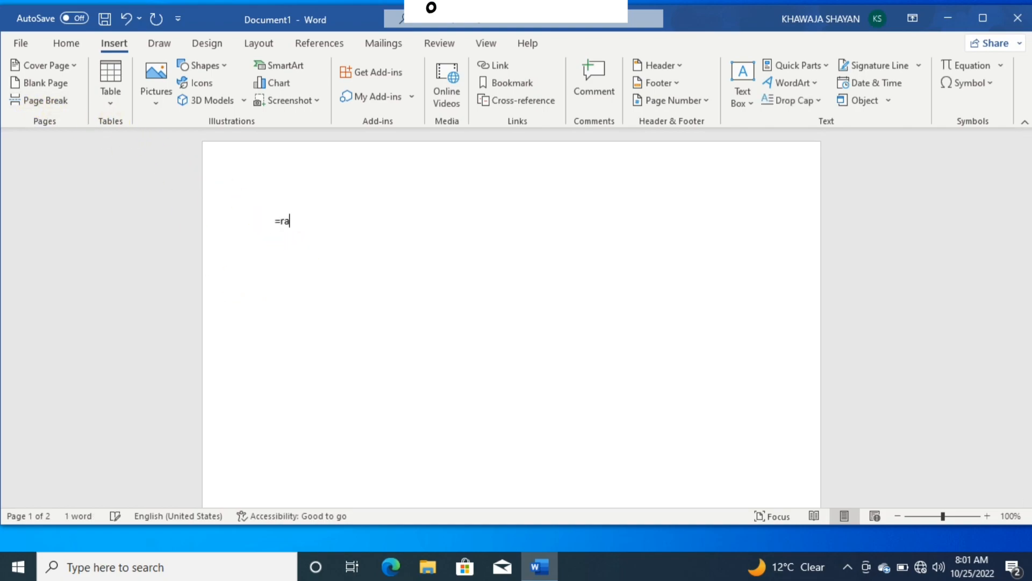
{"action": "type", "text": "nd()"}
{"action": "key", "text": "Return"}
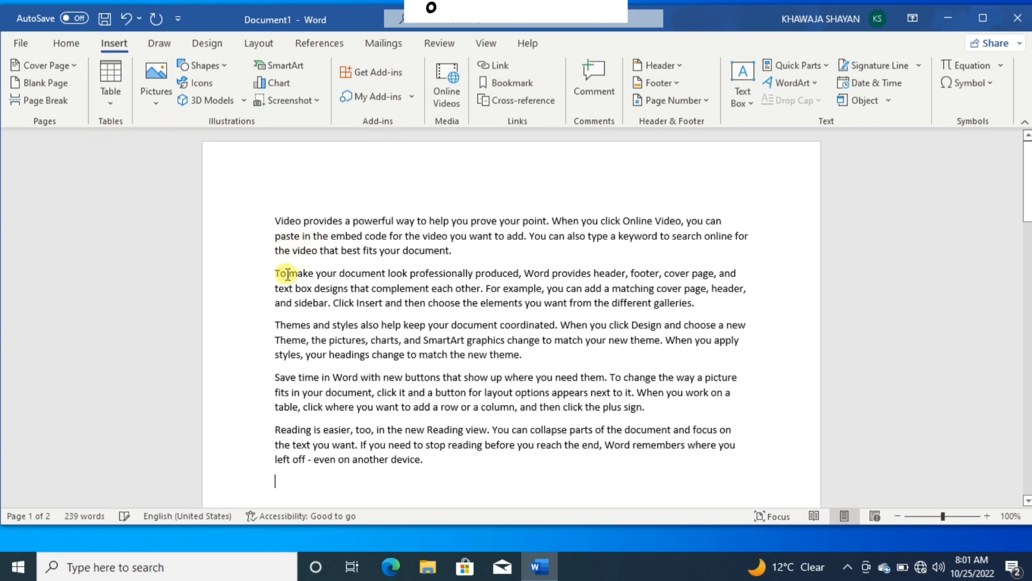
- Insert a page break before the paragraph beginning "Themes and styles"
{"action": "left_click", "coordinate": [274, 323]}
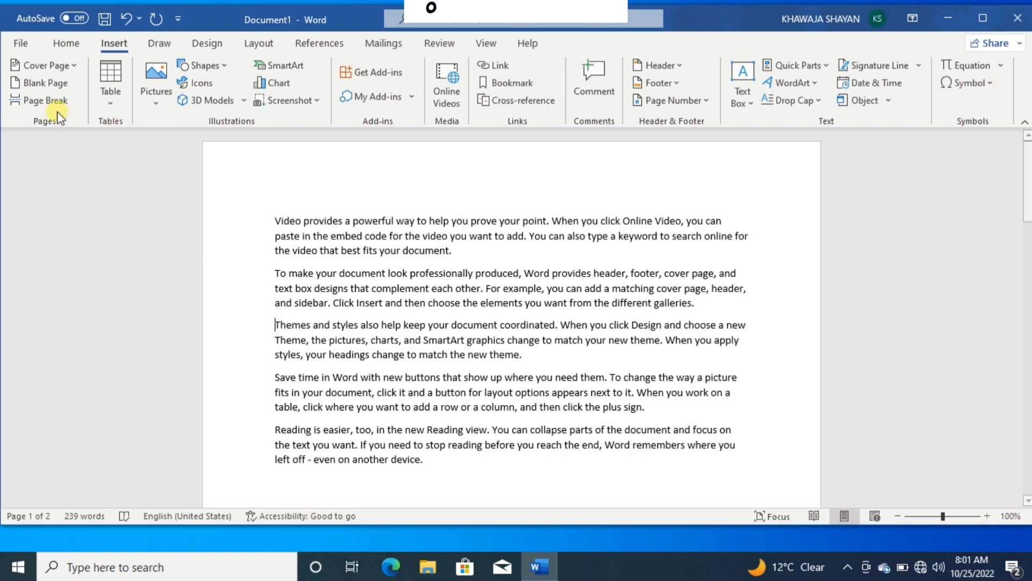
{"action": "left_click", "coordinate": [49, 99]}
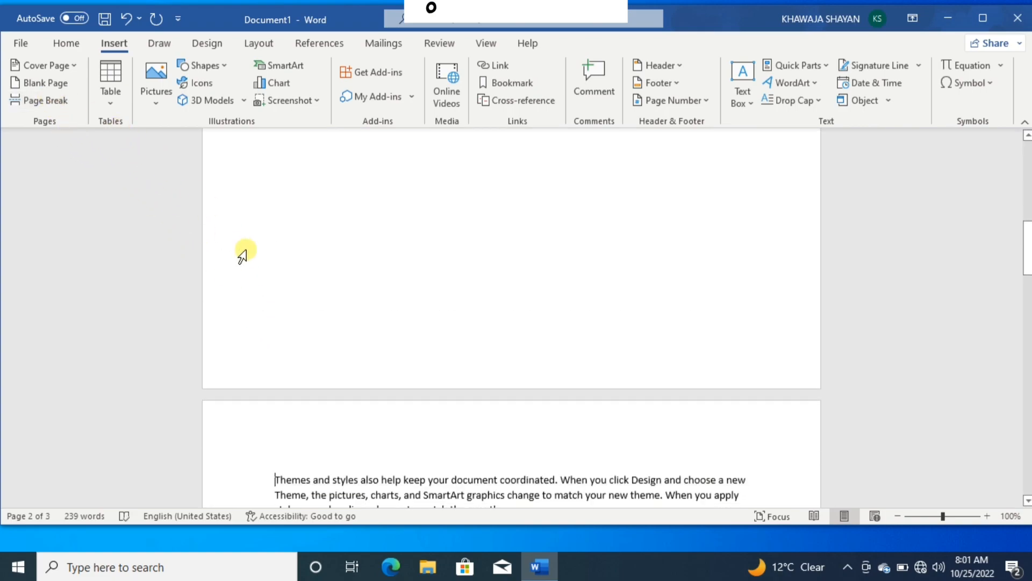
{"action": "scroll", "coordinate": [308, 295], "scroll_direction": "up", "scroll_amount": 5}
{"action": "scroll", "coordinate": [307, 293], "scroll_direction": "up", "scroll_amount": 1}
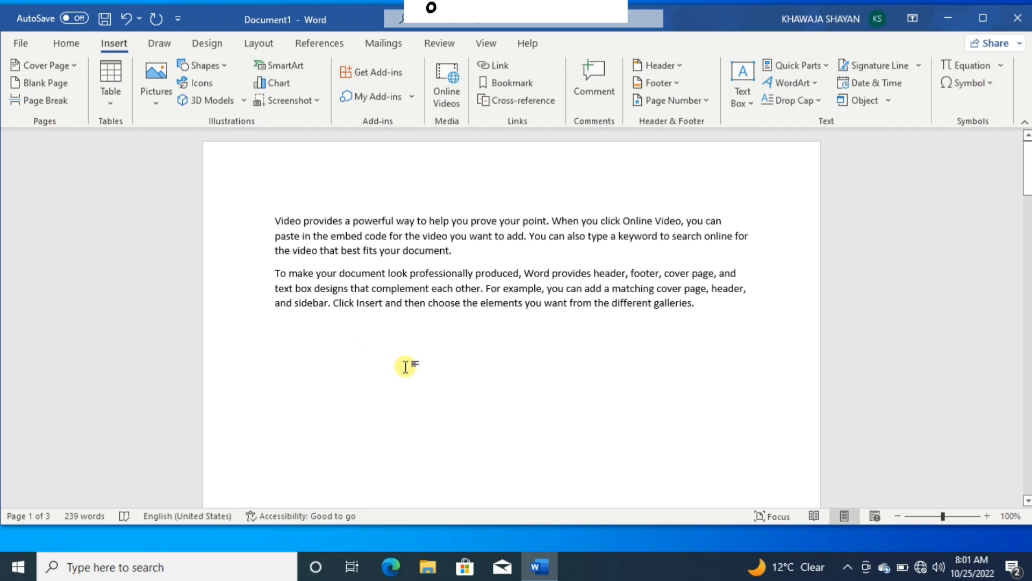
- Delete the two sample paragraphs on the first page
{"action": "left_click", "coordinate": [113, 103]}
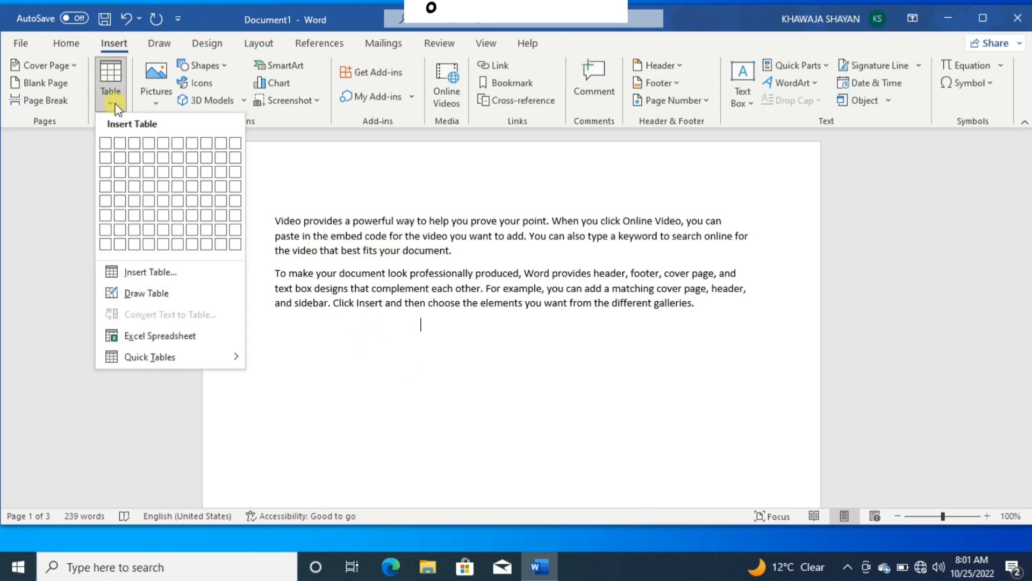
{"action": "left_click", "coordinate": [698, 303]}
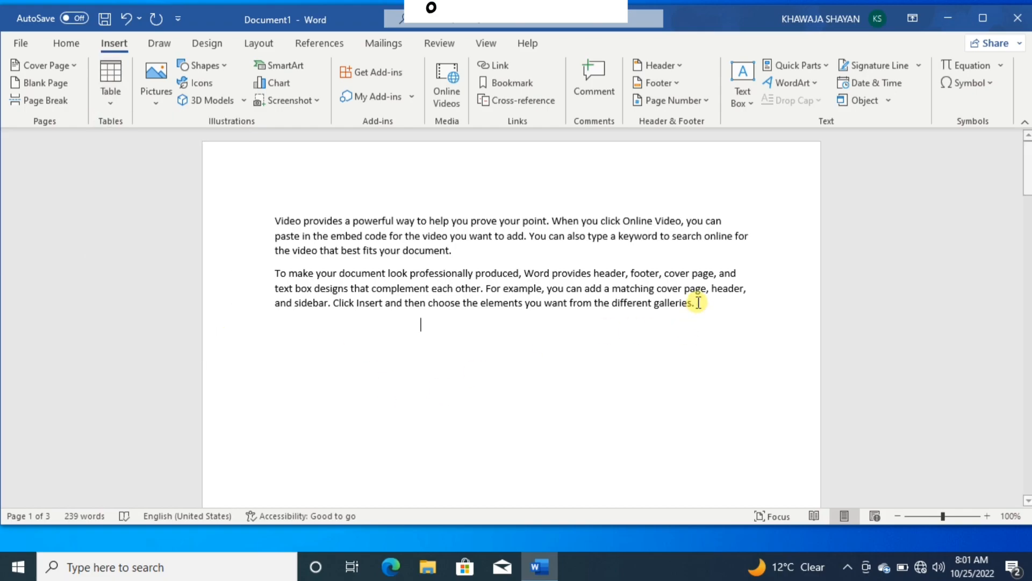
{"action": "left_click_drag", "start_coordinate": [698, 302], "coordinate": [268, 192]}
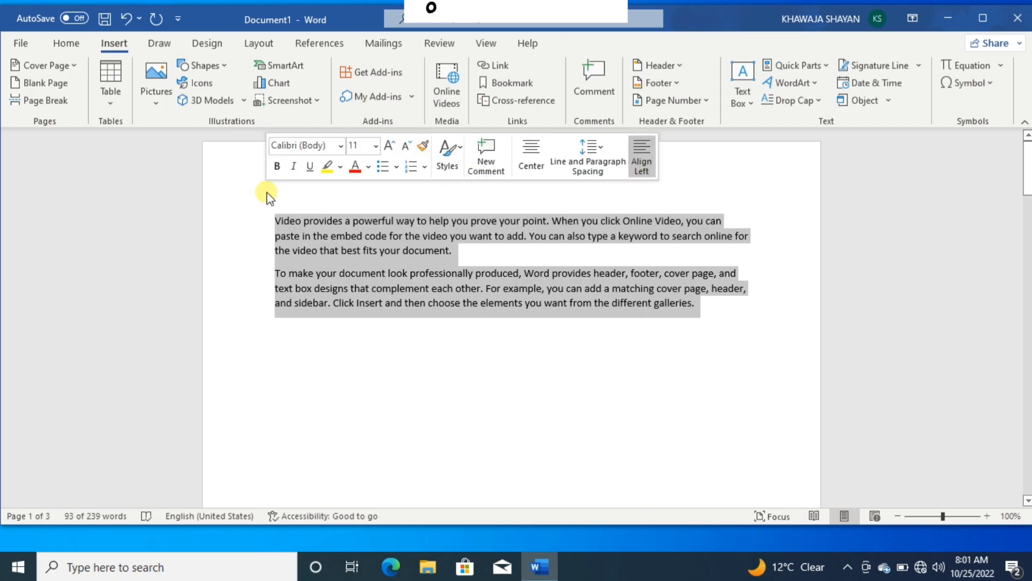
{"action": "key", "text": "Delete"}
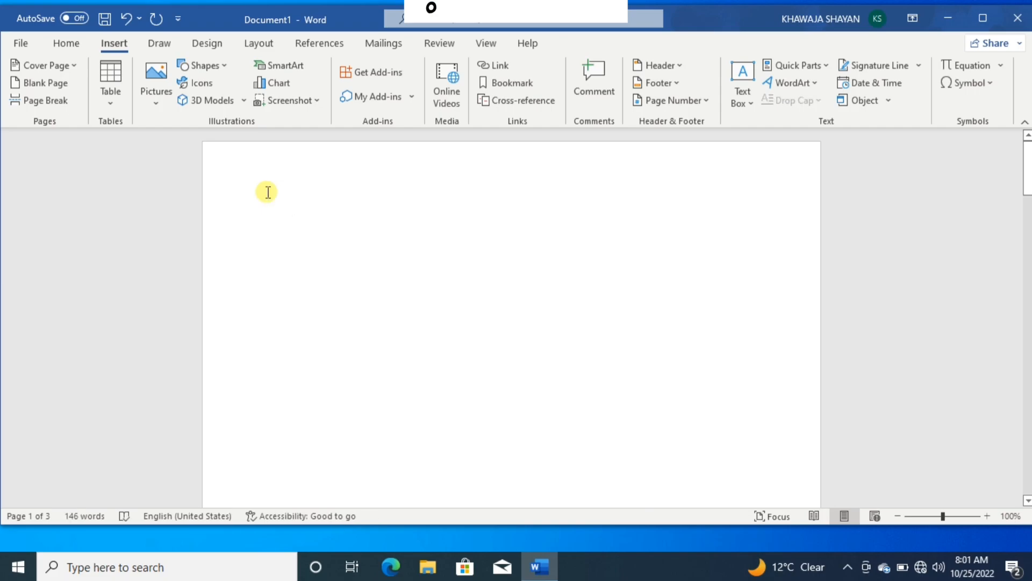
- Insert a table with 8 columns and 6 rows on the first page by specifying its dimensions
{"action": "left_click", "coordinate": [116, 104]}
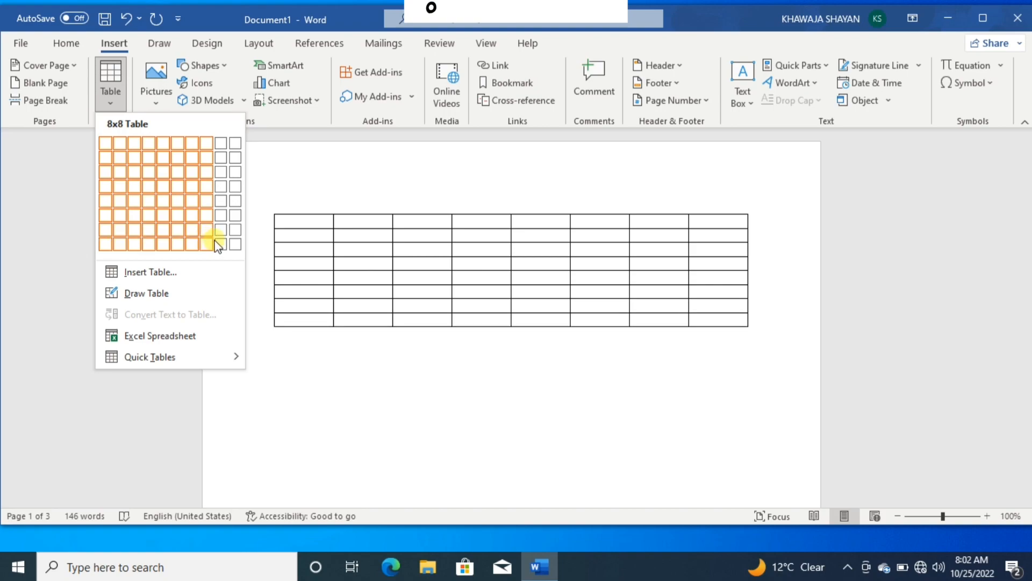
{"action": "left_click", "coordinate": [197, 269]}
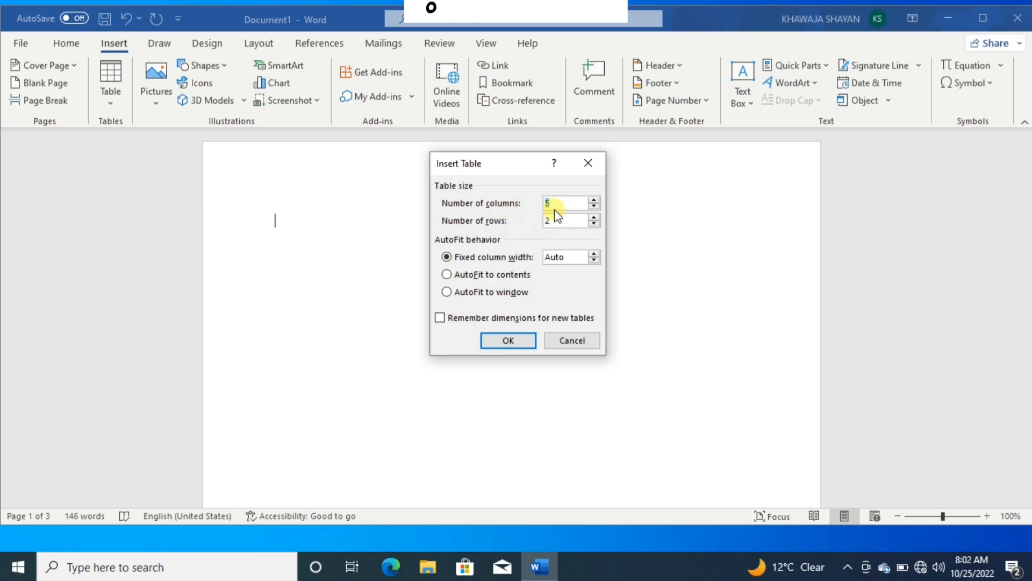
{"action": "key", "text": "BackSpace"}
{"action": "type", "text": "8"}
{"action": "left_click", "coordinate": [568, 218]}
{"action": "key", "text": "BackSpace"}
{"action": "type", "text": "6"}
{"action": "left_click", "coordinate": [516, 339]}
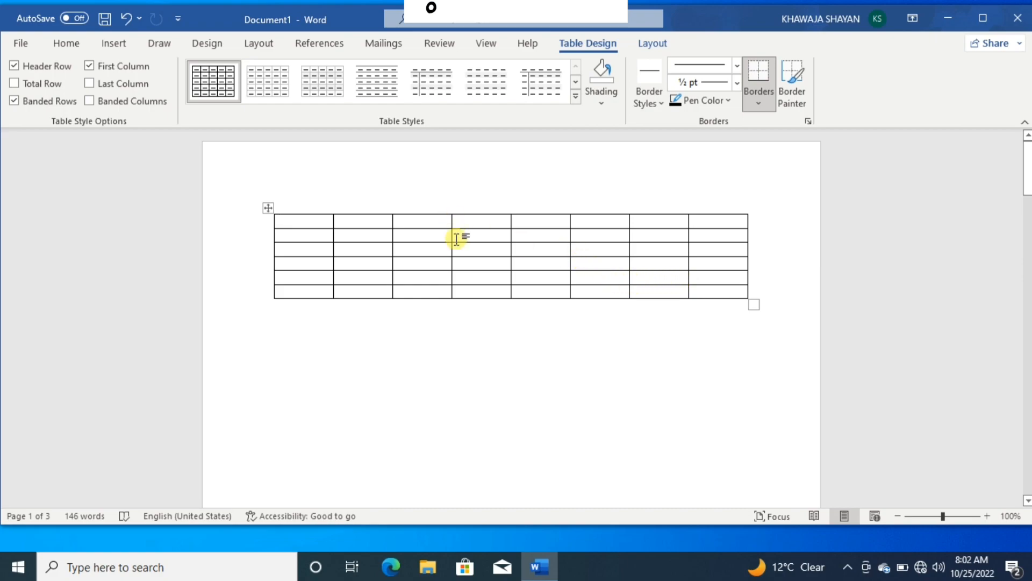
- Undo the table insertion and return to the insert commands
{"action": "key", "text": "ctrl+z"}
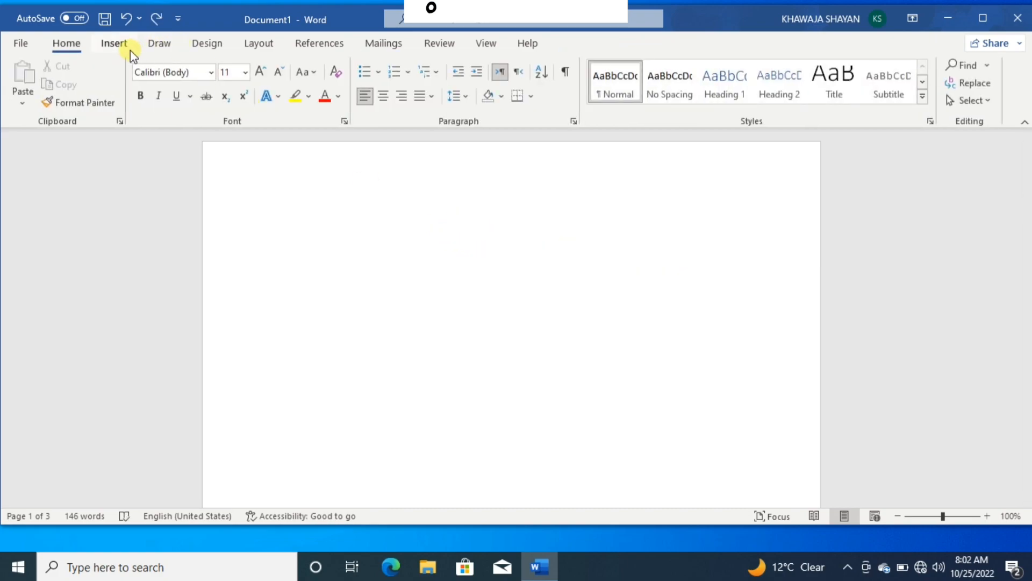
{"action": "left_click", "coordinate": [124, 47]}
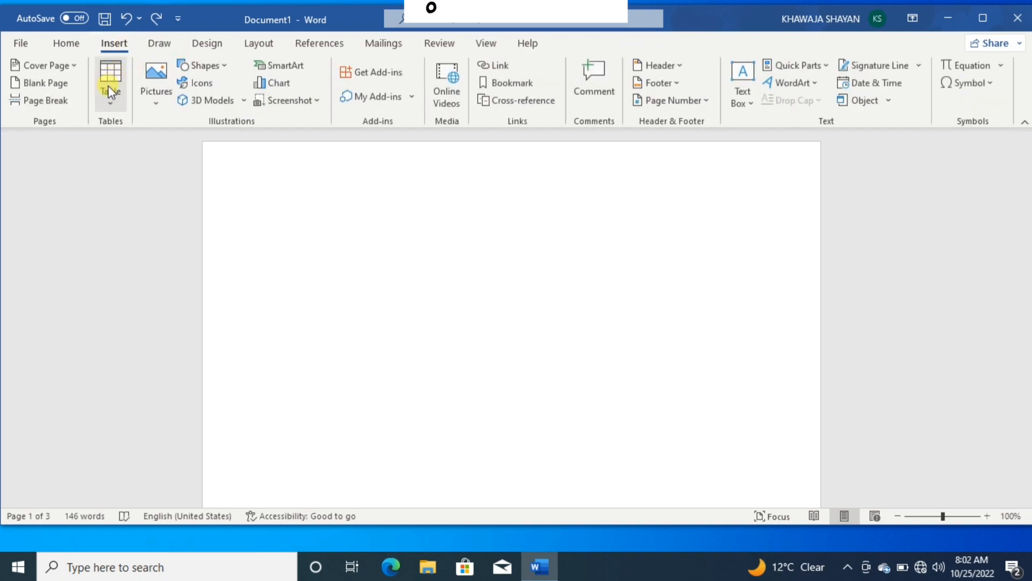
- Draw a single-row table about 5.3" wide near the top of the first page and divide it with three vertical lines
{"action": "left_click", "coordinate": [110, 102]}
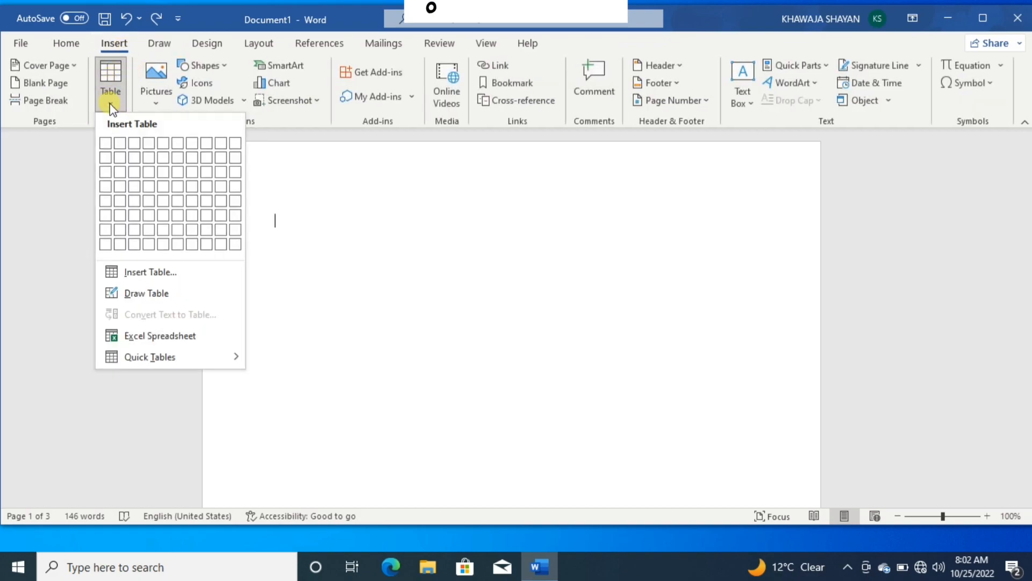
{"action": "left_click", "coordinate": [137, 303]}
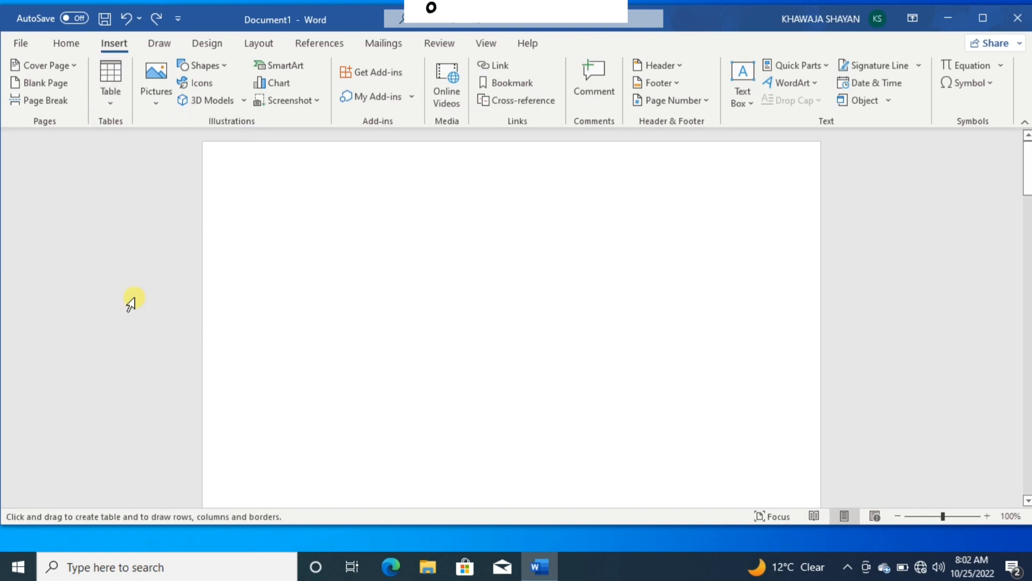
{"action": "mouse_move", "coordinate": [306, 221]}
{"action": "left_mouse_down"}
{"action": "mouse_move", "coordinate": [346, 281]}
{"action": "mouse_move", "coordinate": [408, 309]}
{"action": "mouse_move", "coordinate": [620, 242]}
{"action": "mouse_move", "coordinate": [694, 236]}
{"action": "left_mouse_up"}
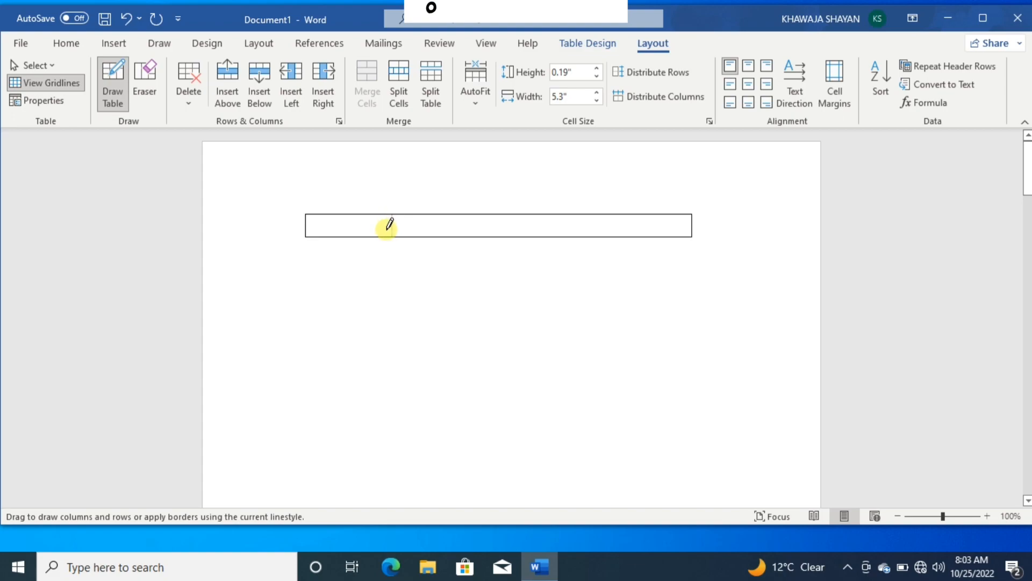
{"action": "left_click_drag", "start_coordinate": [387, 230], "coordinate": [391, 243]}
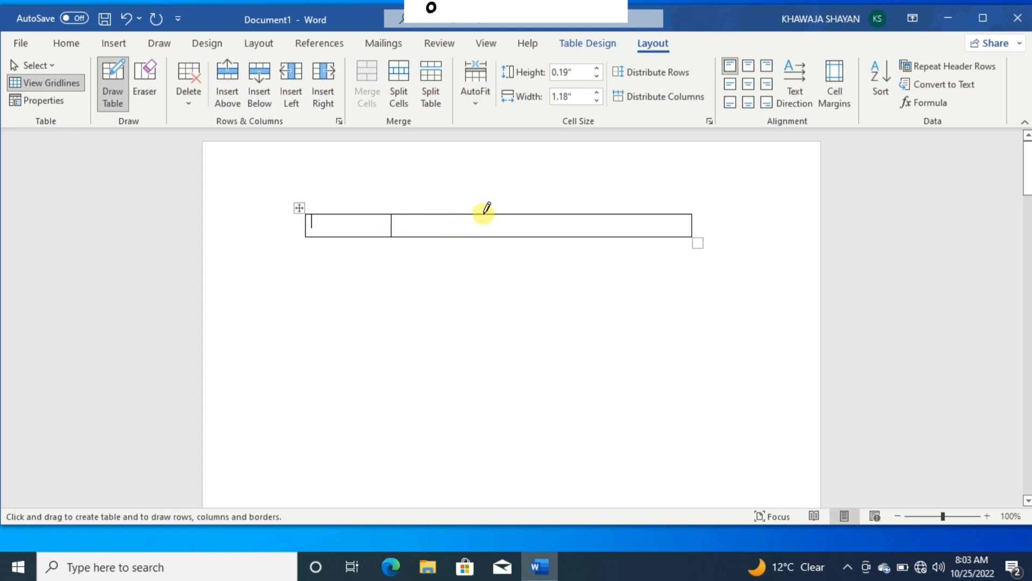
{"action": "left_click_drag", "start_coordinate": [484, 214], "coordinate": [486, 237]}
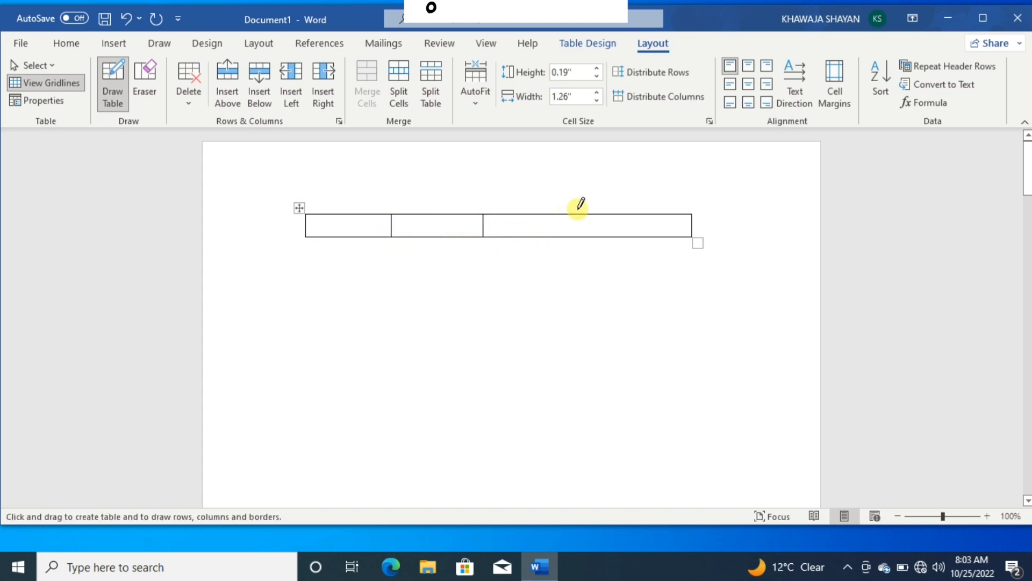
{"action": "left_click_drag", "start_coordinate": [590, 211], "coordinate": [589, 228]}
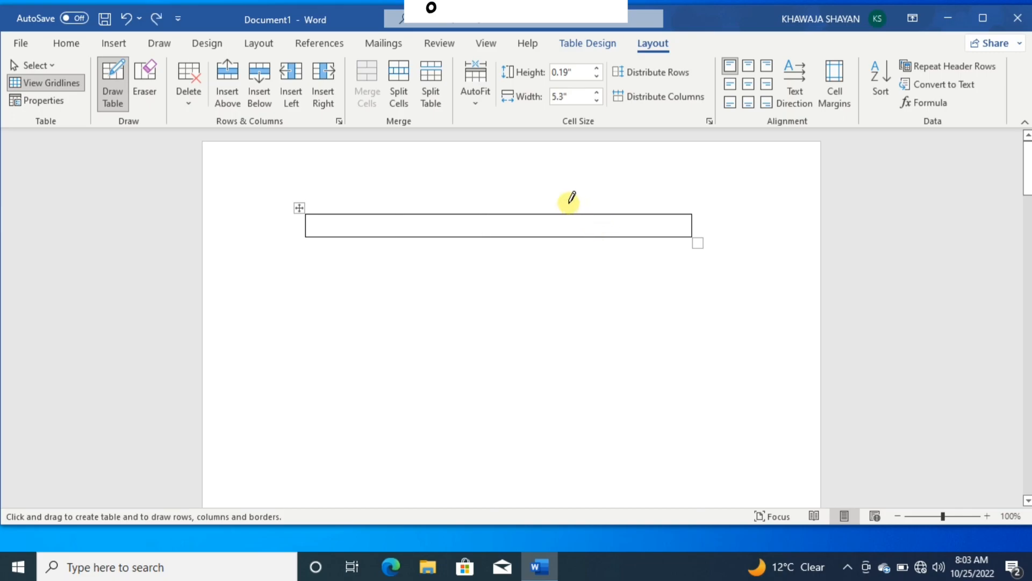
- Undo the drawn table and delete the two restored sample paragraphs on the first page
{"action": "key", "text": "ctrl+z"}
{"action": "key", "text": "ctrl+z"}
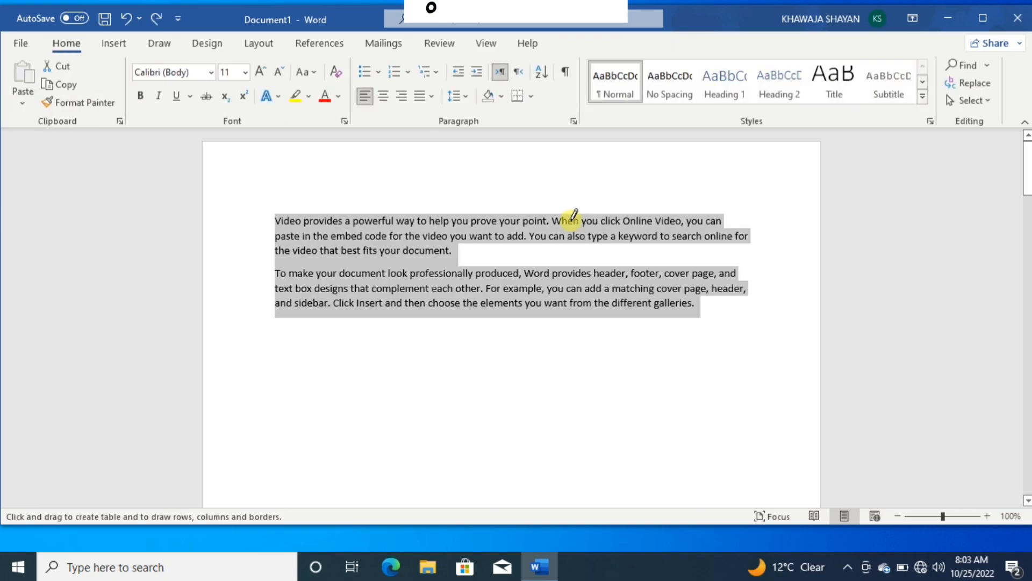
{"action": "key", "text": "Delete"}
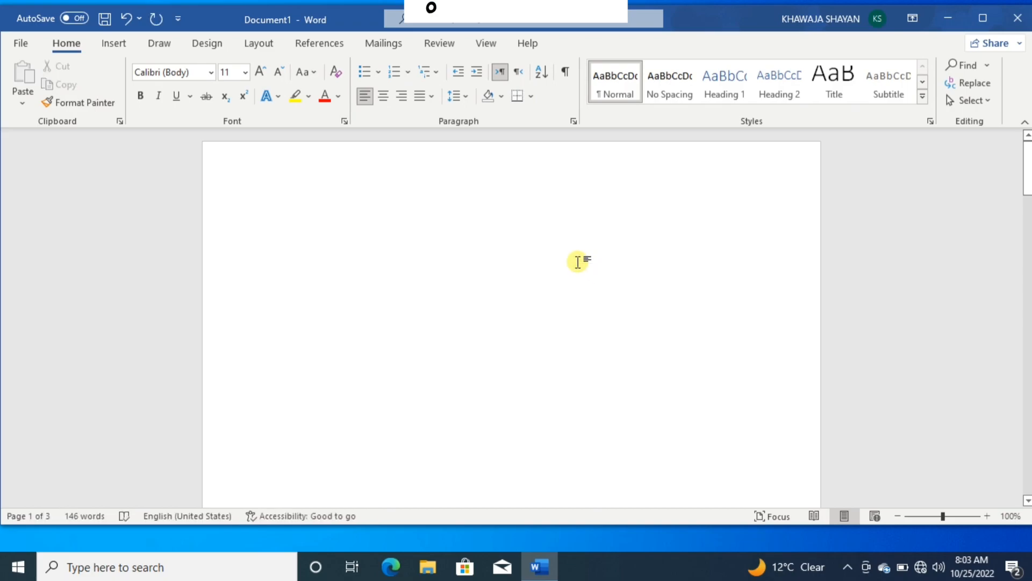
- Insert an embedded Excel spreadsheet on the first page and enter a person's first name in cell A1
{"action": "left_click", "coordinate": [115, 44]}
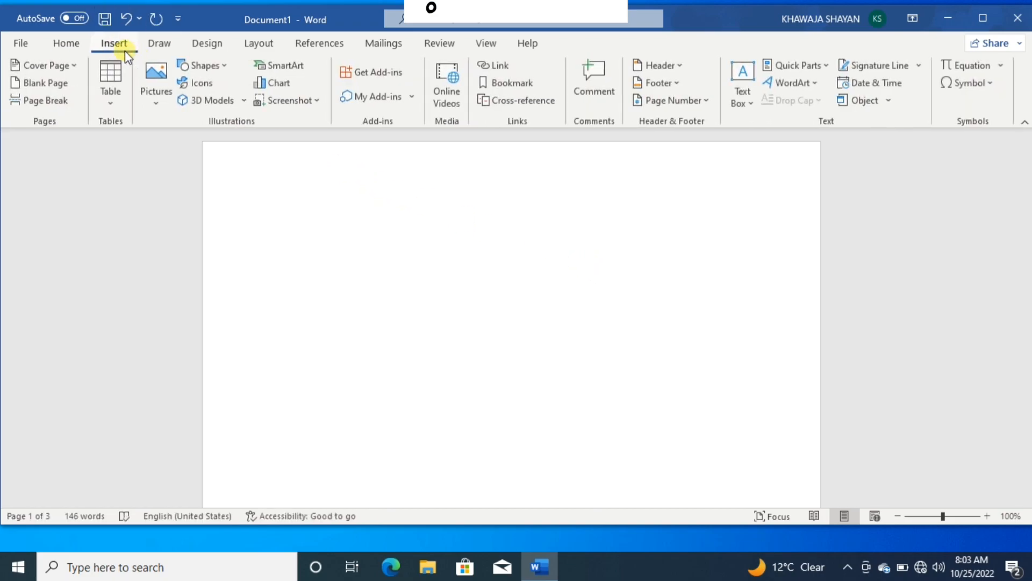
{"action": "left_click", "coordinate": [111, 104]}
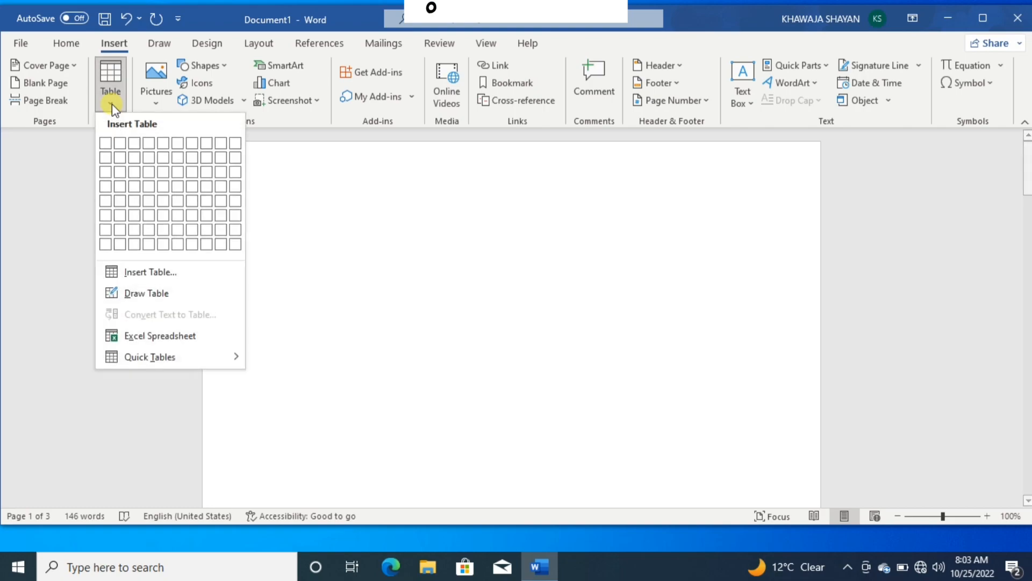
{"action": "left_click", "coordinate": [180, 338]}
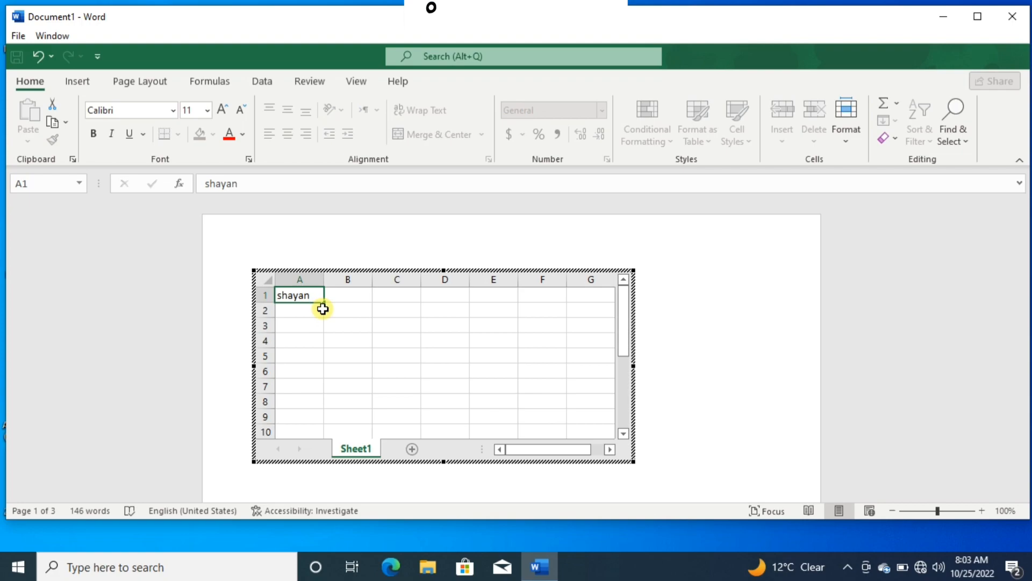
{"action": "key", "text": "Tab"}
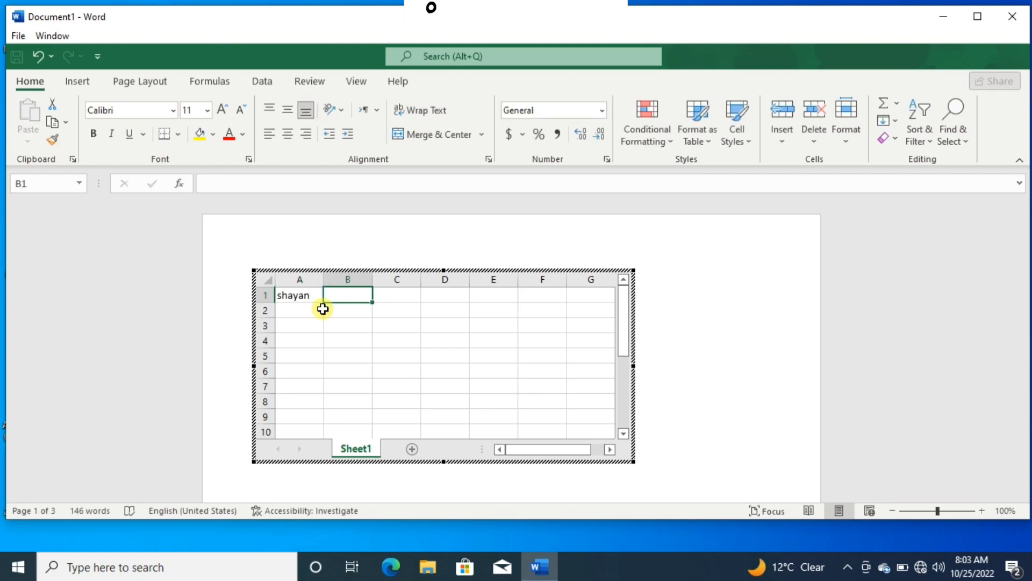
{"action": "type", "text": "5"}
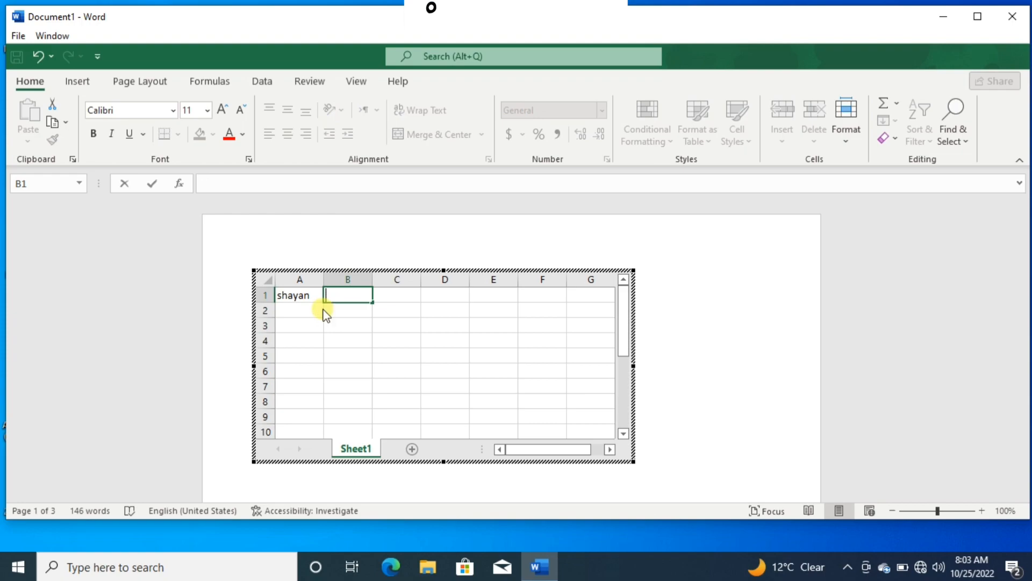
{"action": "key", "text": "BackSpace"}
- Close the document without saving its changes
{"action": "left_click", "coordinate": [1018, 14]}
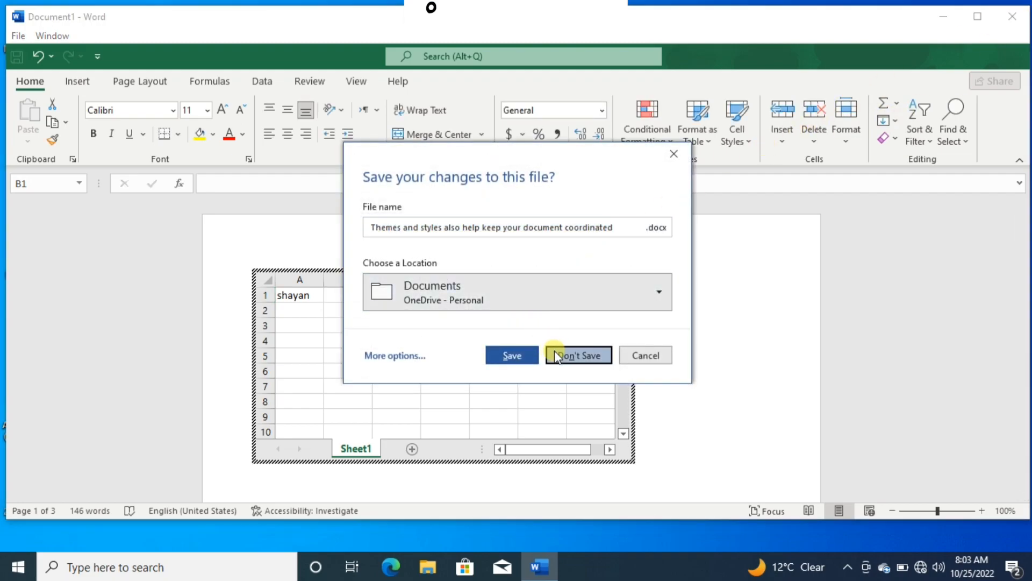
{"action": "left_click", "coordinate": [554, 355]}
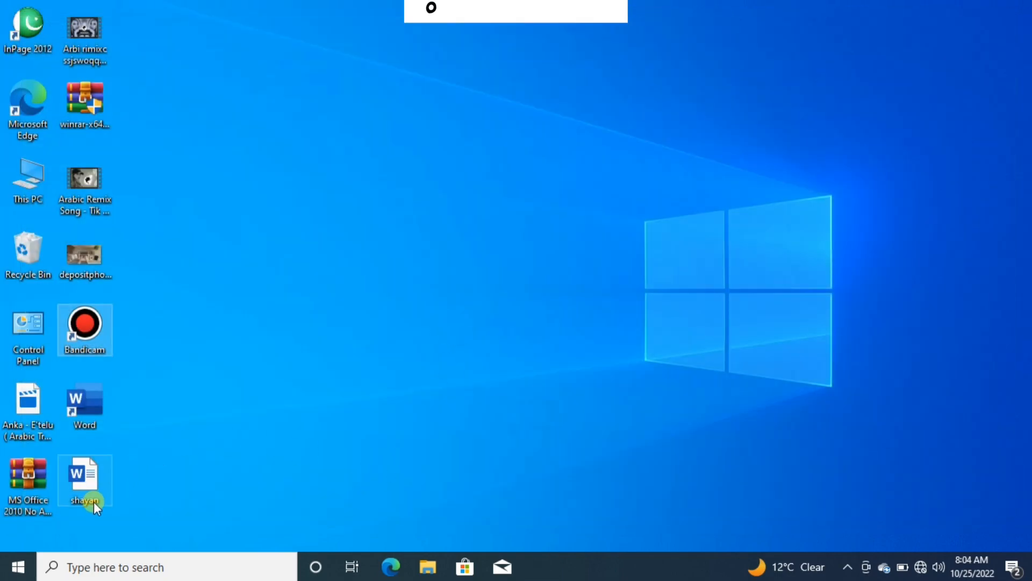
- Open the existing Word document from the desktop and dismiss the licence notice
{"action": "double_click", "coordinate": [78, 498]}
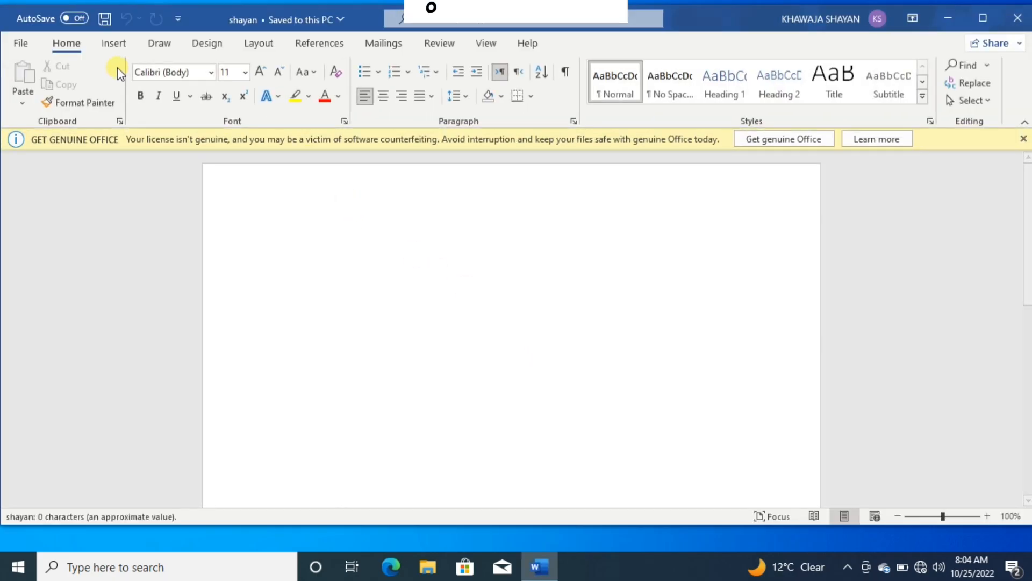
{"action": "left_click", "coordinate": [103, 45]}
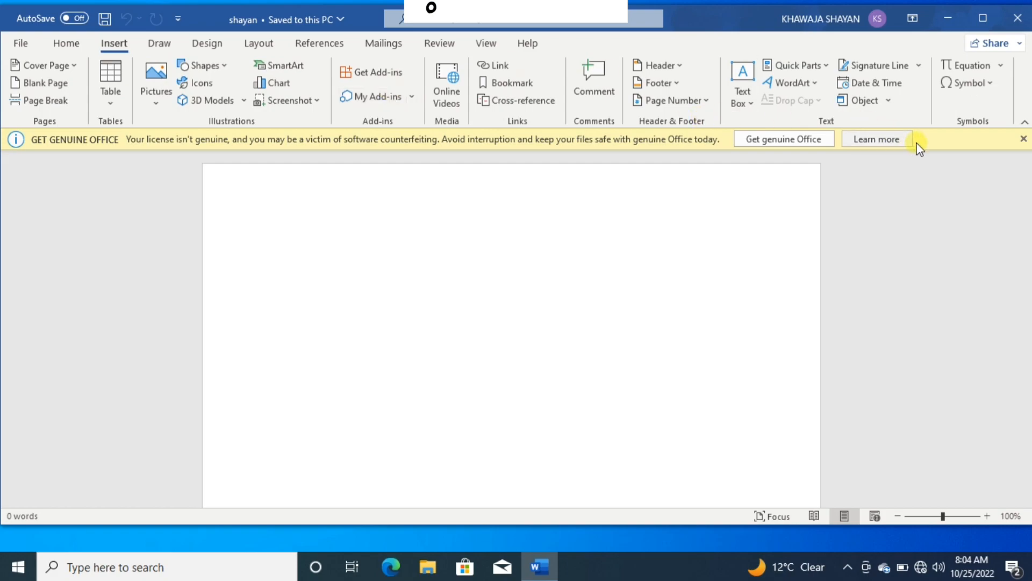
{"action": "left_click", "coordinate": [1024, 140]}
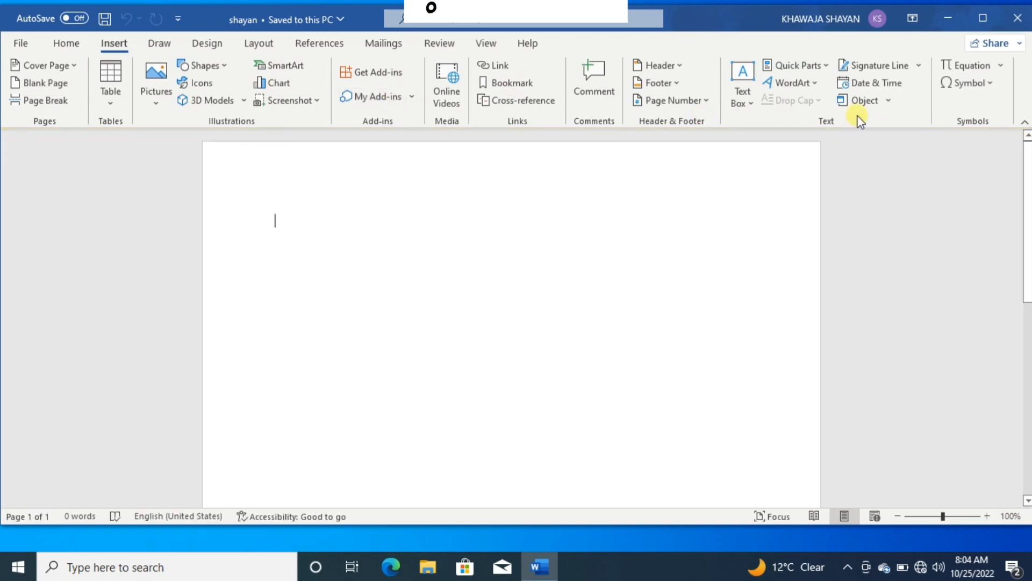
- Insert the dark blue May calendar Quick Table and replace the date 1 under the first Tuesday with 2
{"action": "left_click", "coordinate": [112, 97]}
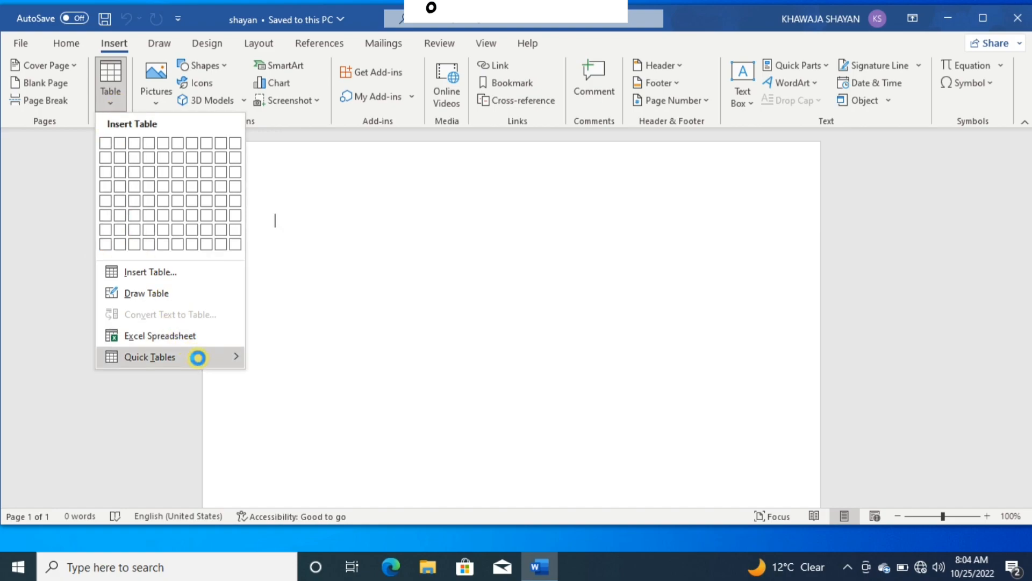
{"action": "mouse_move", "coordinate": [198, 358]}
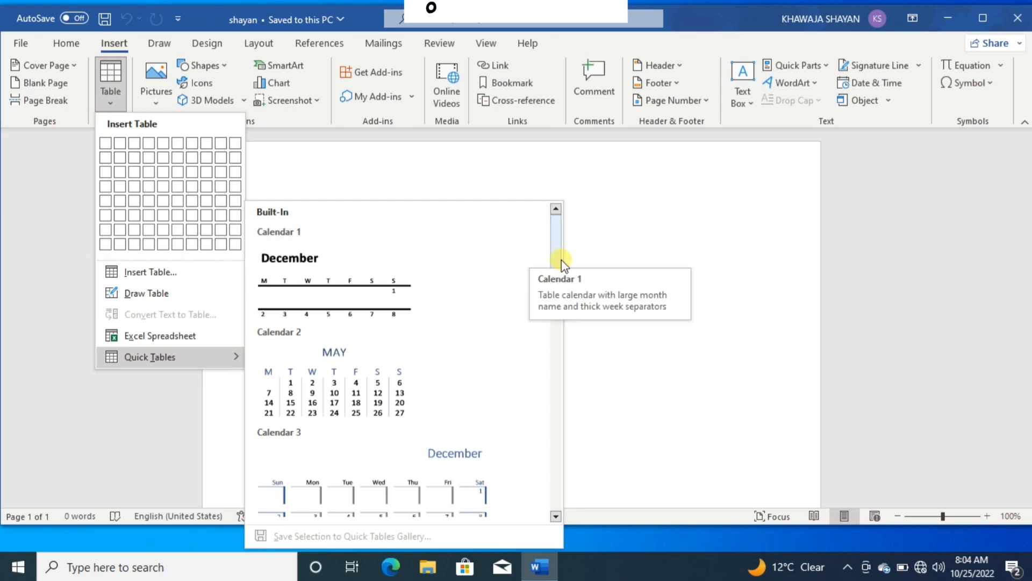
{"action": "left_click_drag", "start_coordinate": [555, 256], "coordinate": [547, 369]}
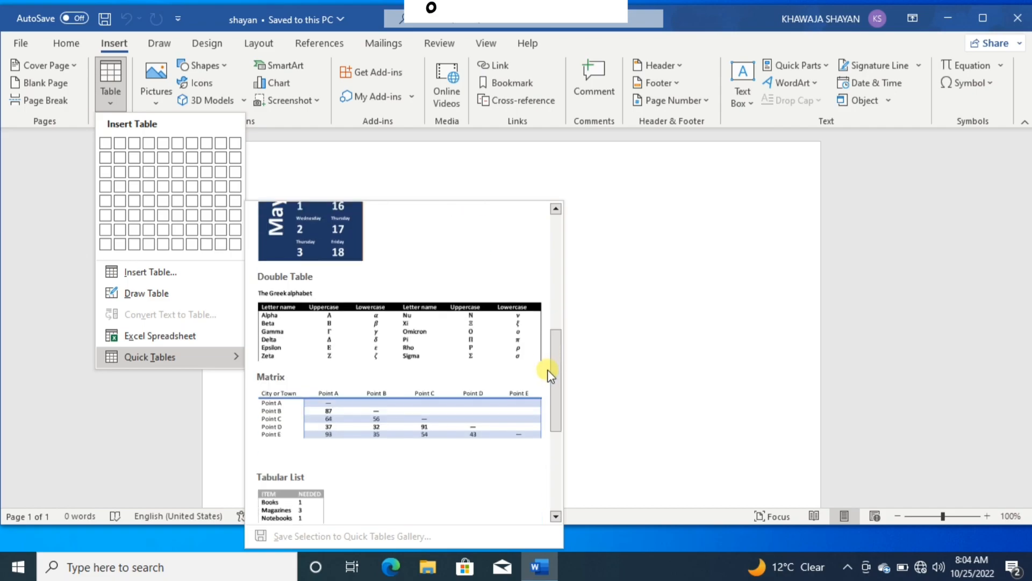
{"action": "left_click", "coordinate": [388, 227]}
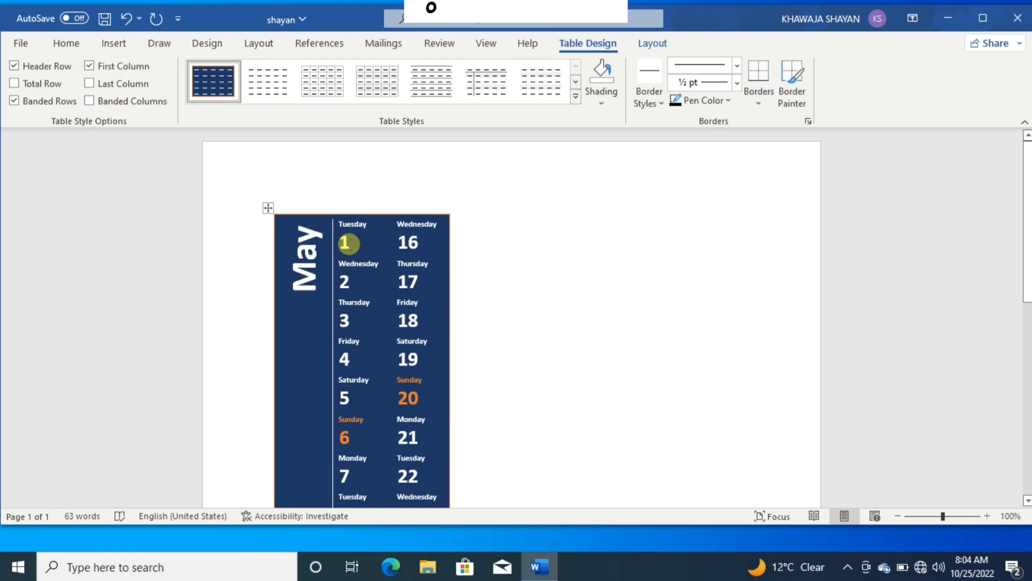
{"action": "key", "text": "BackSpace"}
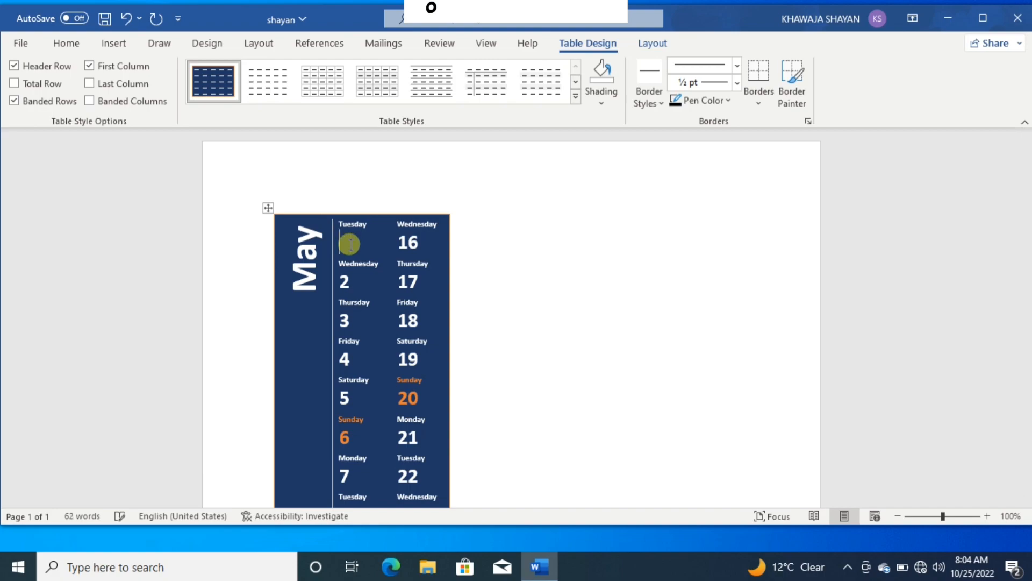
{"action": "type", "text": "2"}
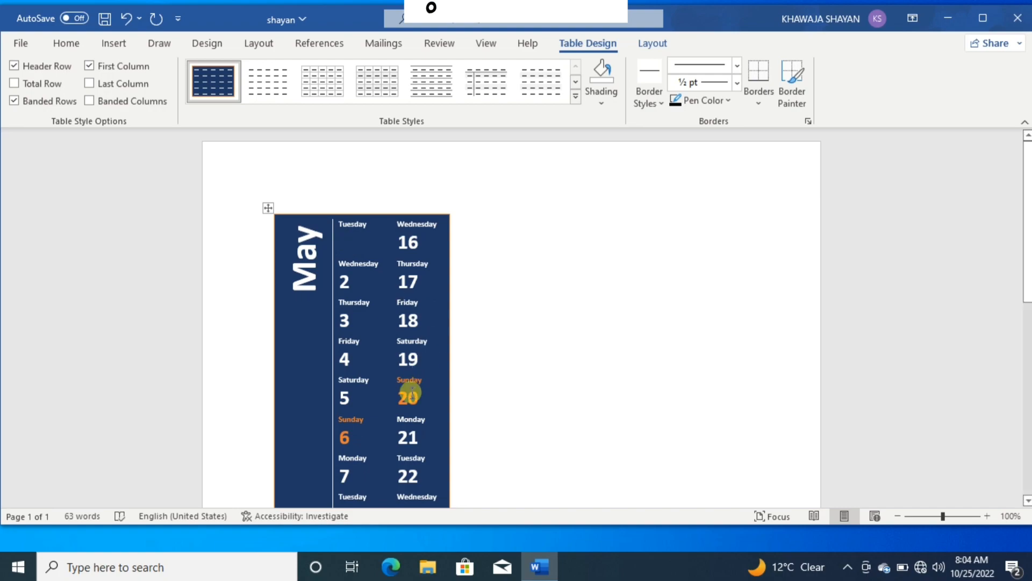
- Undo the date edit and the calendar table insertion
{"action": "key", "text": "ctrl+z"}
{"action": "key", "text": "ctrl+z"}
{"action": "key", "text": "ctrl+z"}
{"action": "key", "text": "ctrl+z"}
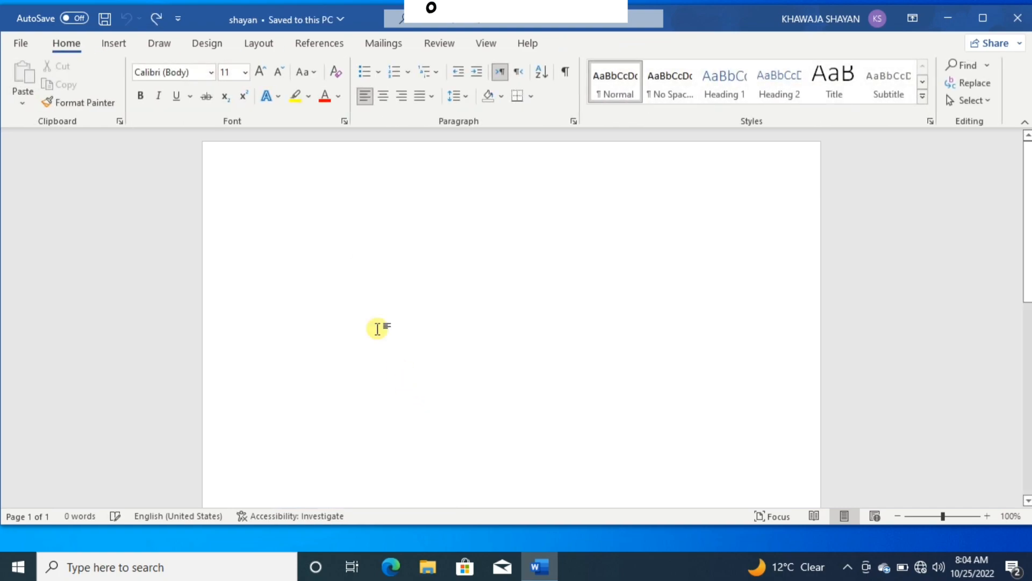
{"action": "left_click", "coordinate": [106, 47]}
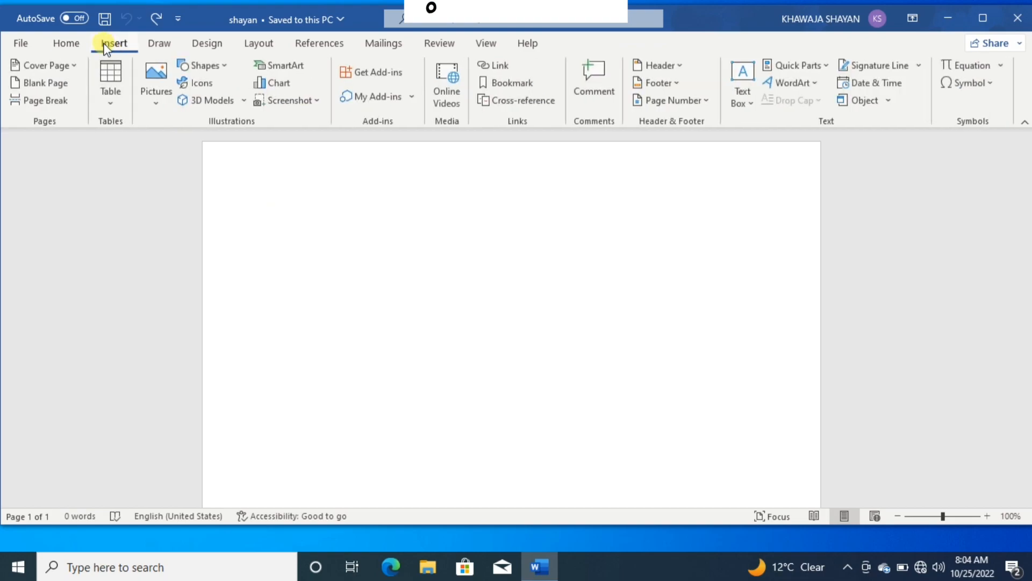
{"action": "left_click", "coordinate": [103, 87]}
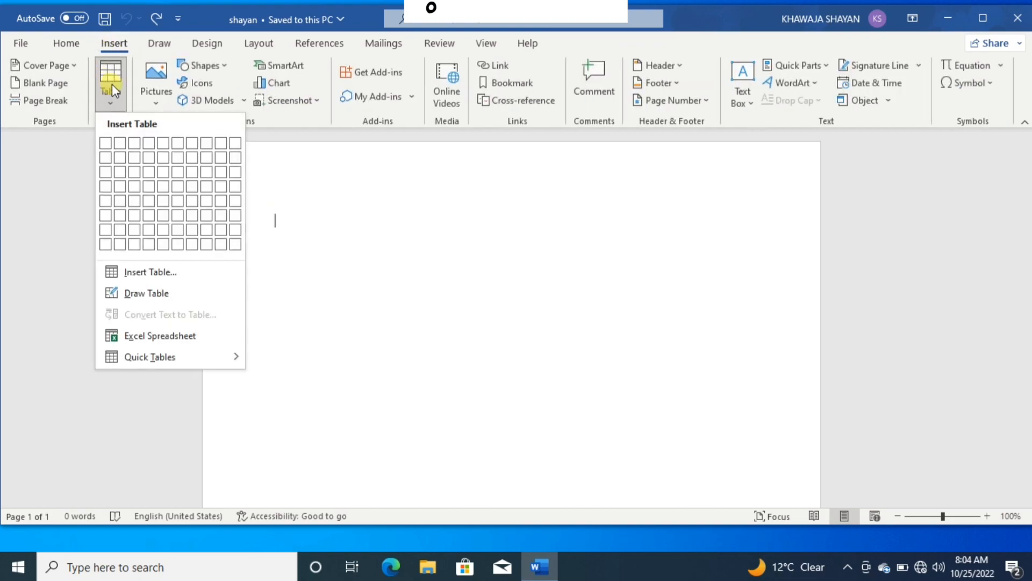
{"action": "left_click", "coordinate": [157, 103]}
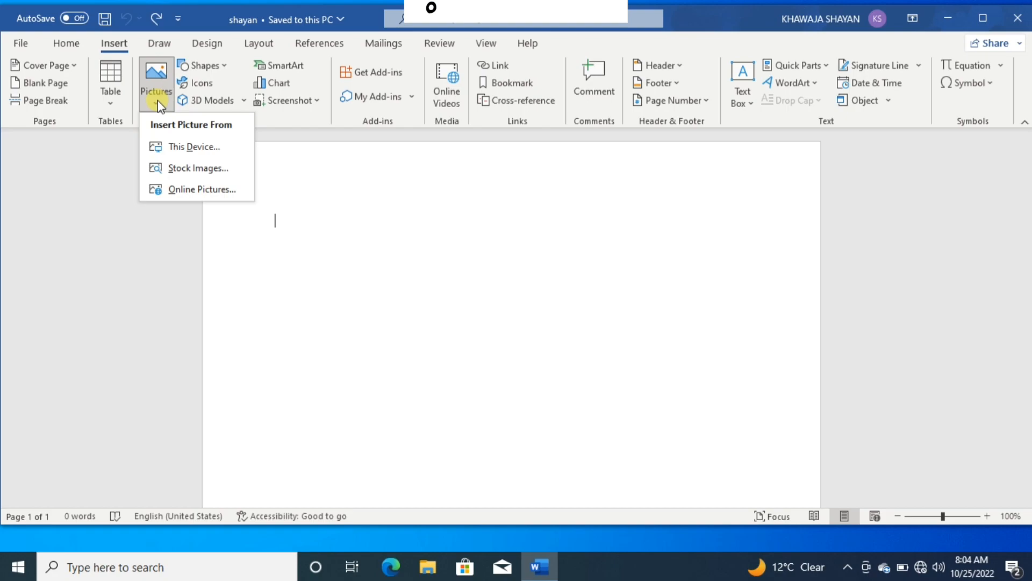
{"action": "left_click", "coordinate": [297, 251]}
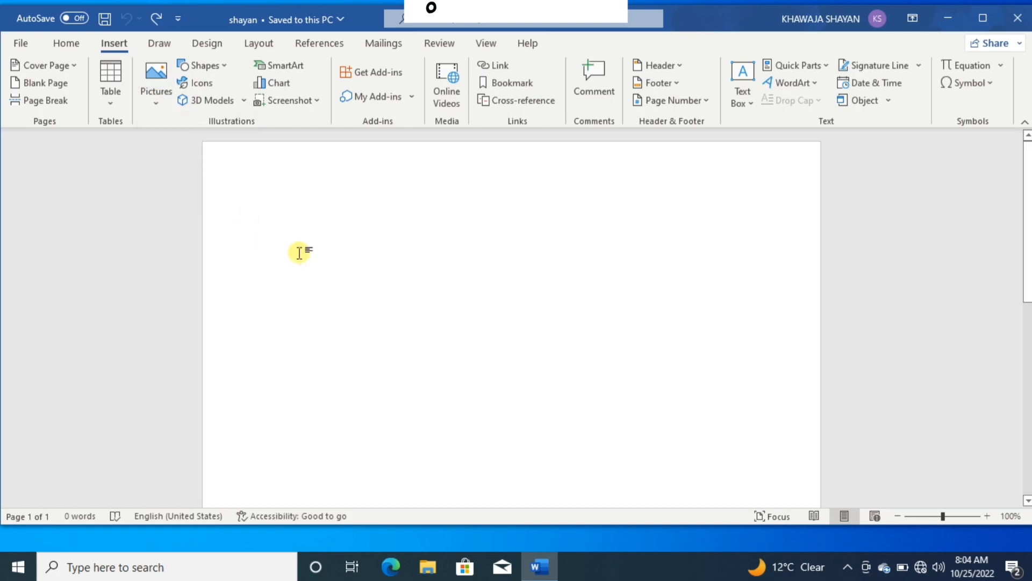
- Generate sample paragraphs in the empty document with =rand()
{"action": "type", "text": "="}
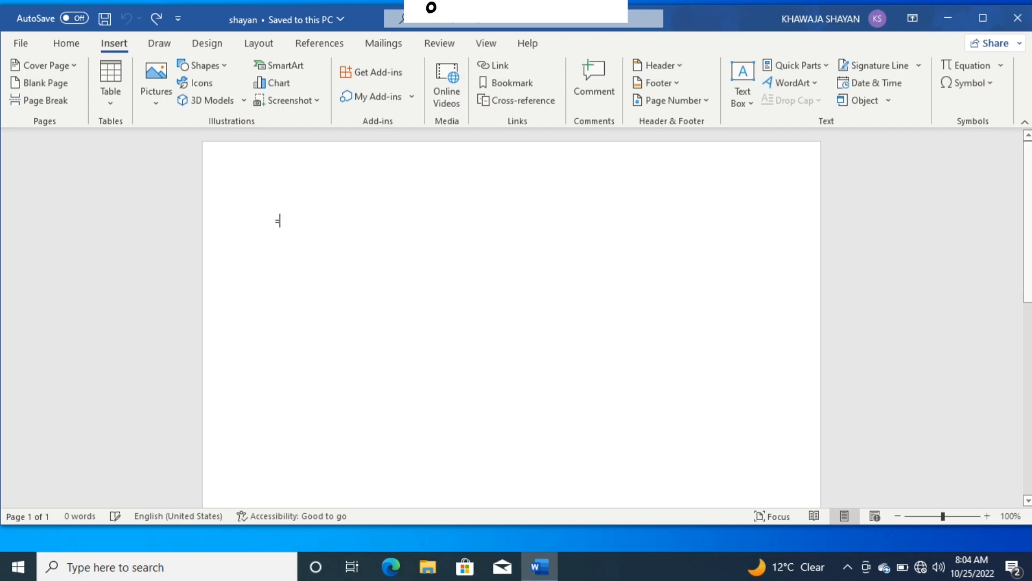
{"action": "type", "text": "rand"}
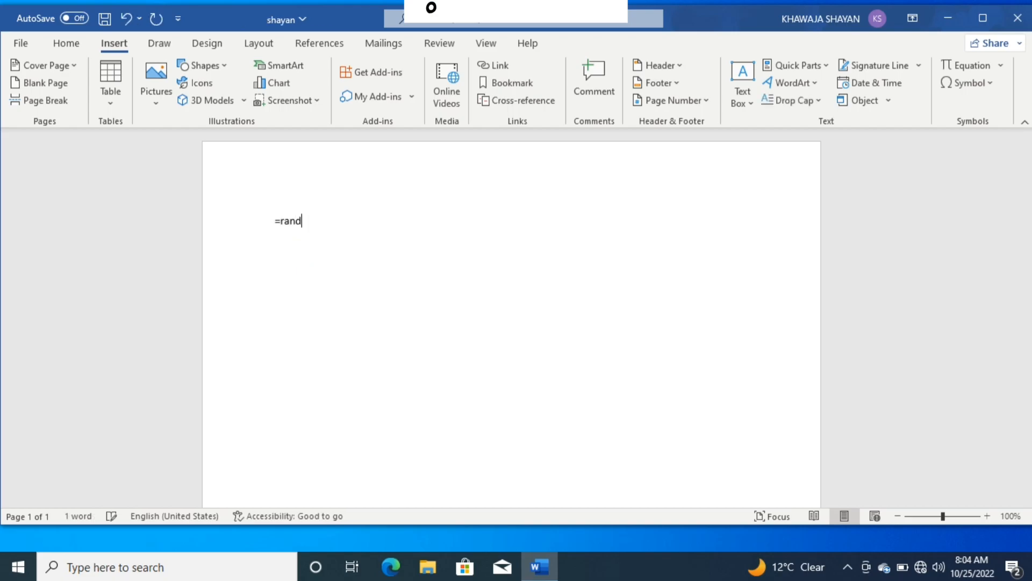
{"action": "type", "text": "()"}
{"action": "key", "text": "Return"}
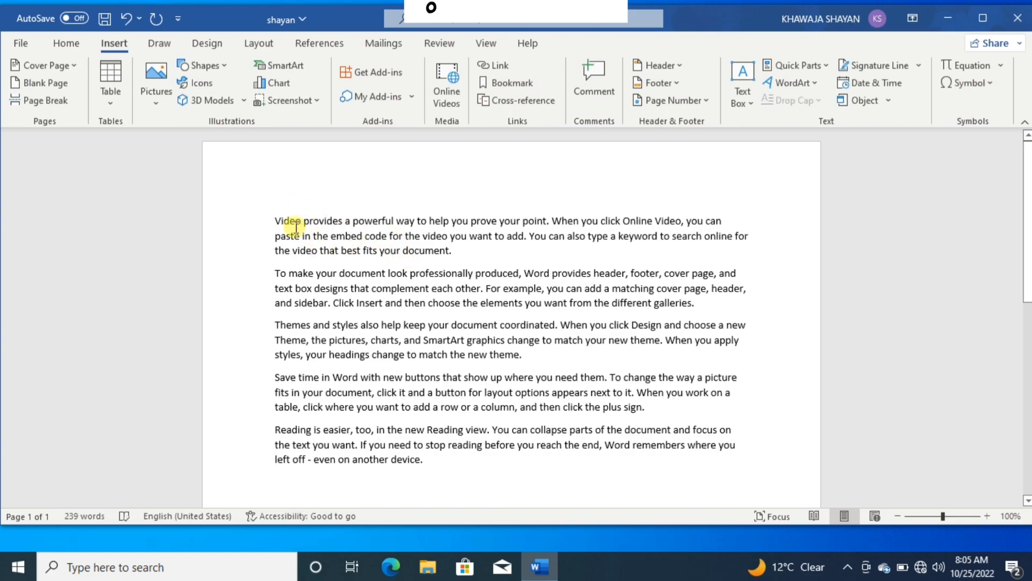
- Insert the picture Snapchat-727389342 from the device's Pictures folder at the end of the first paragraph
{"action": "left_click", "coordinate": [458, 254]}
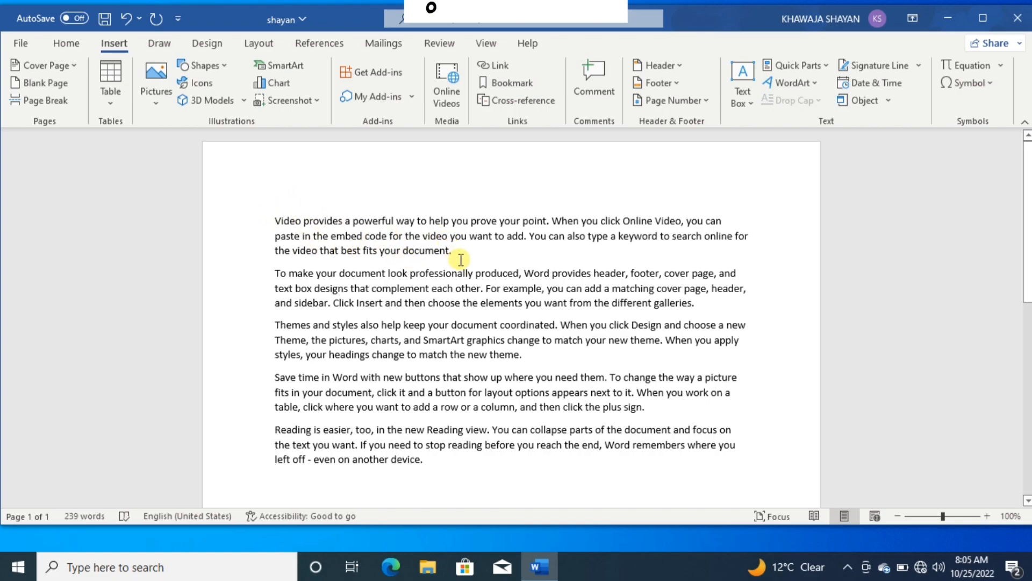
{"action": "left_click", "coordinate": [160, 111]}
{"action": "left_click", "coordinate": [173, 152]}
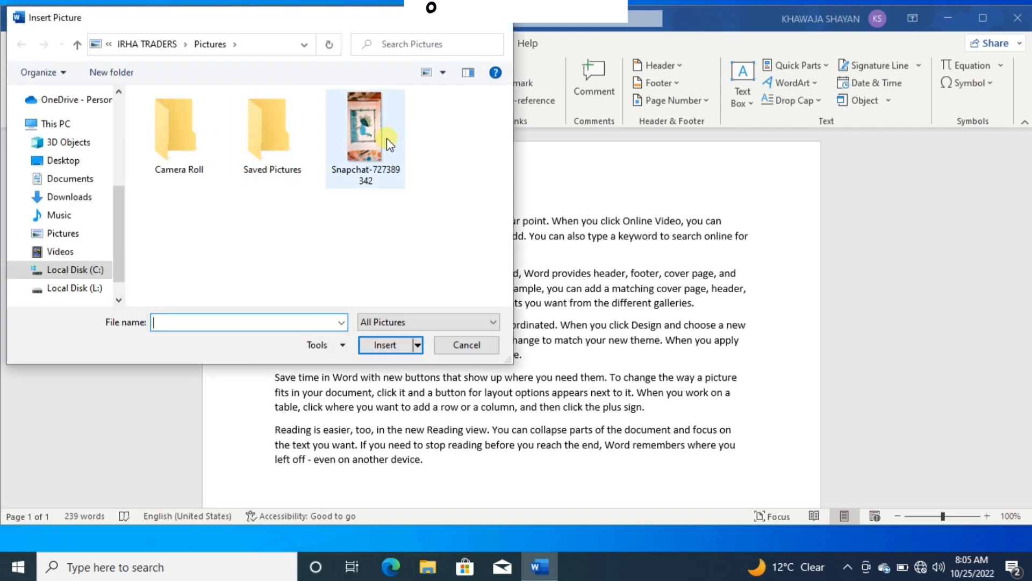
{"action": "left_click", "coordinate": [386, 138]}
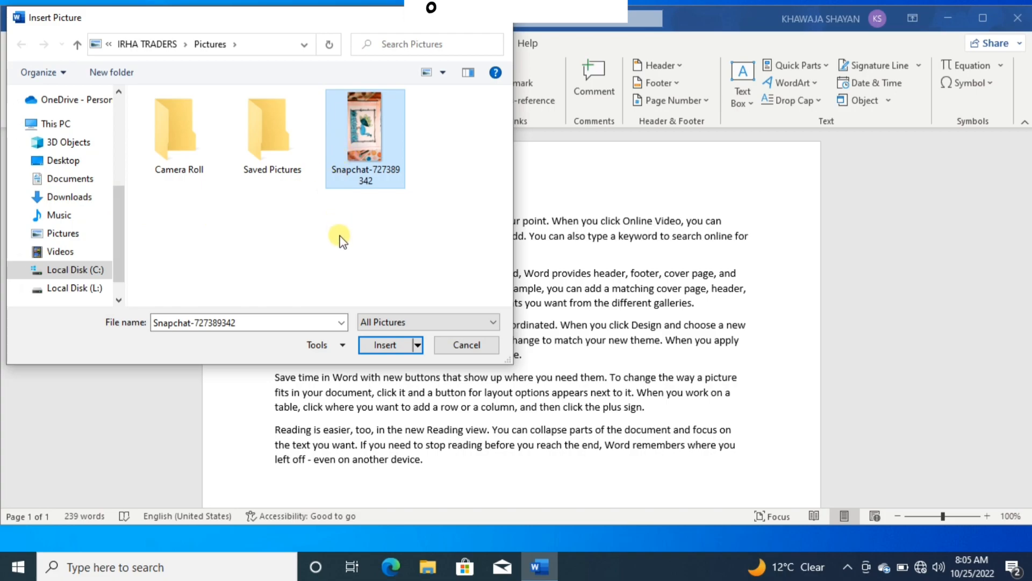
{"action": "left_click", "coordinate": [383, 350]}
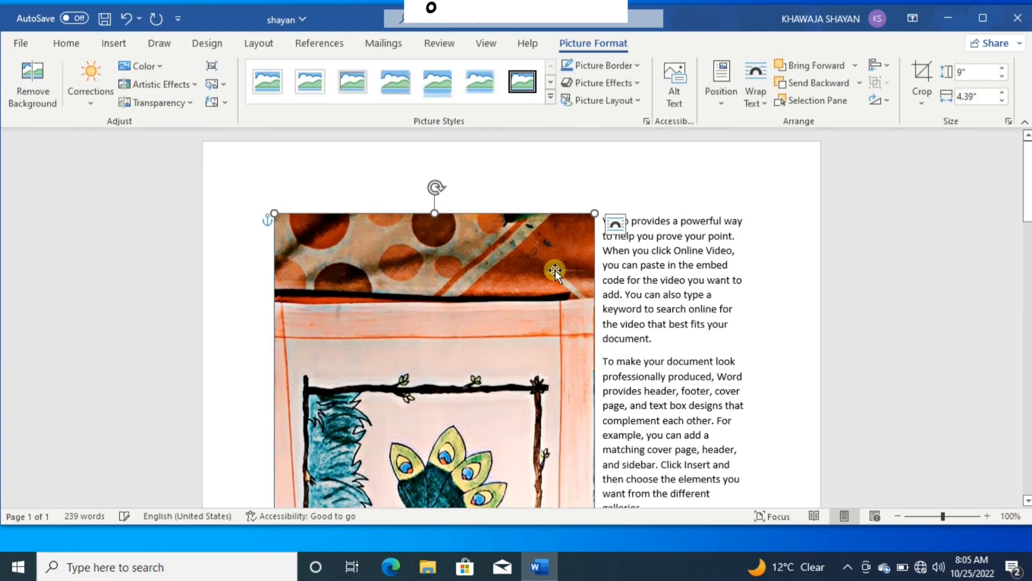
- Shrink the inserted picture proportionally to about 1.97" high by 0.96" wide
{"action": "scroll", "coordinate": [555, 270], "scroll_direction": "down", "scroll_amount": 6}
{"action": "scroll", "coordinate": [555, 270], "scroll_direction": "down", "scroll_amount": 2}
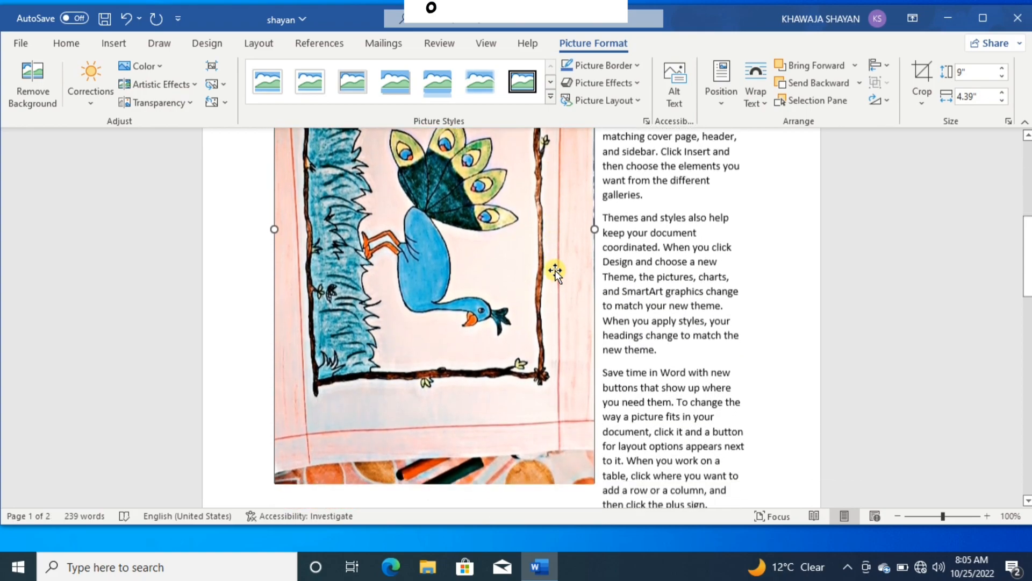
{"action": "left_click_drag", "start_coordinate": [593, 480], "coordinate": [433, 130]}
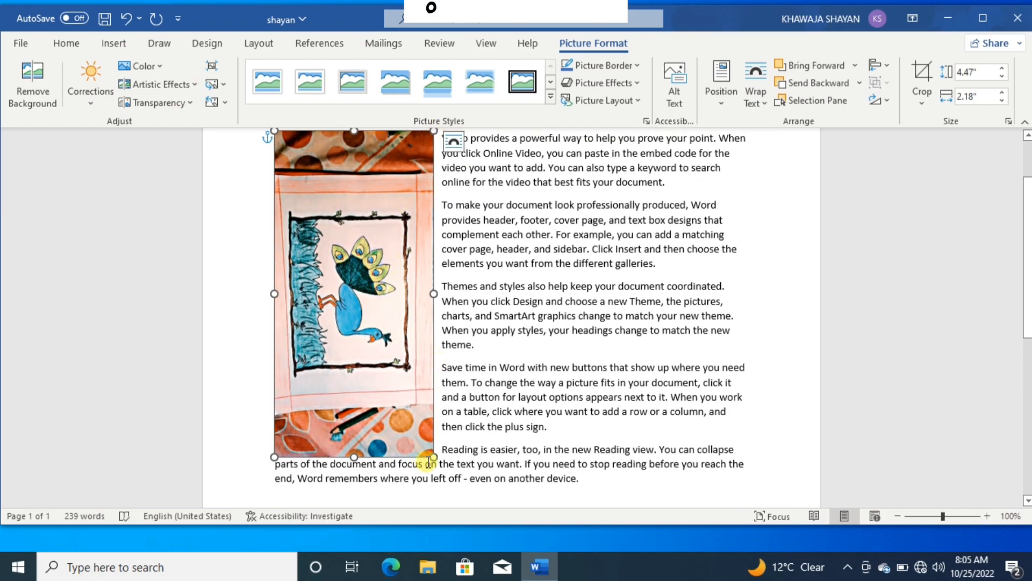
{"action": "left_click_drag", "start_coordinate": [432, 456], "coordinate": [345, 199]}
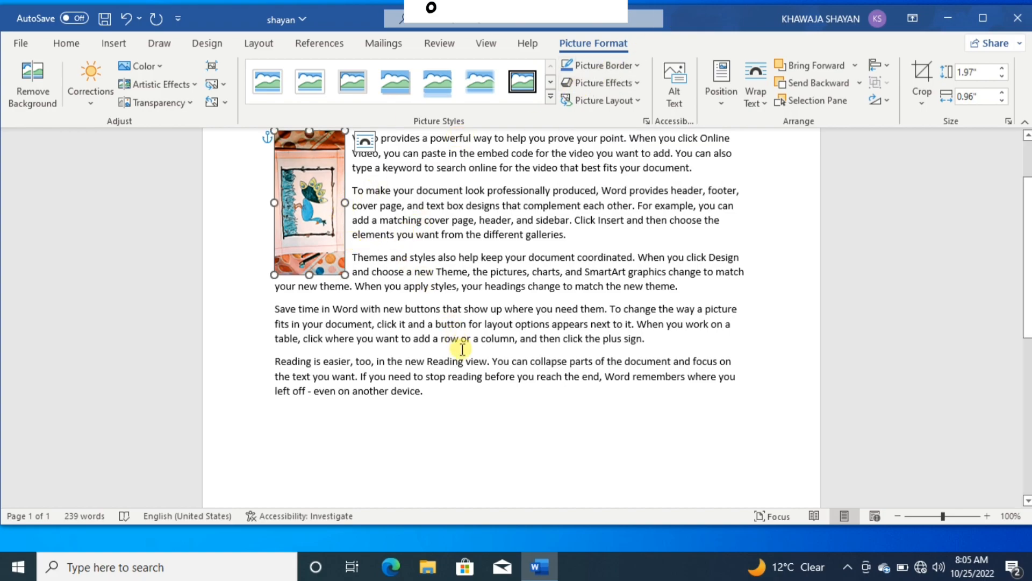
- Rotate the picture a quarter turn so the peacock stands upright, and enlarge it to about 3.78" by 1.84"
{"action": "double_click", "coordinate": [469, 389]}
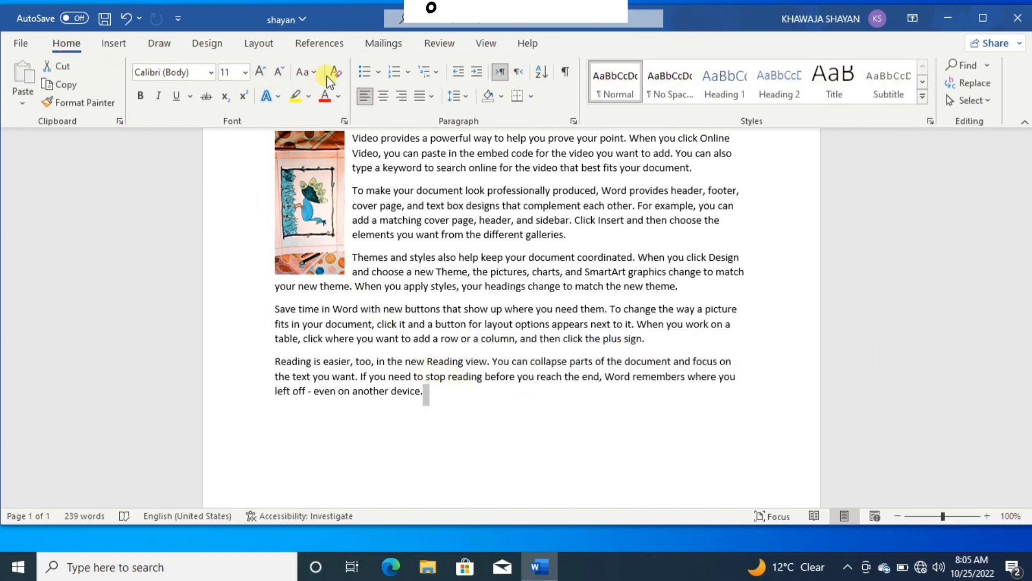
{"action": "left_click", "coordinate": [322, 223]}
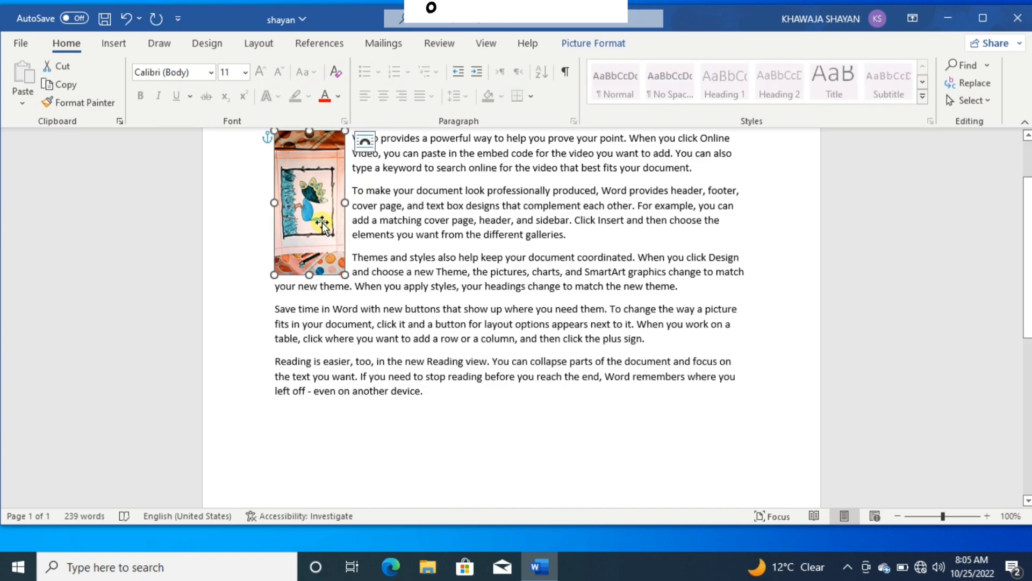
{"action": "left_click", "coordinate": [596, 51]}
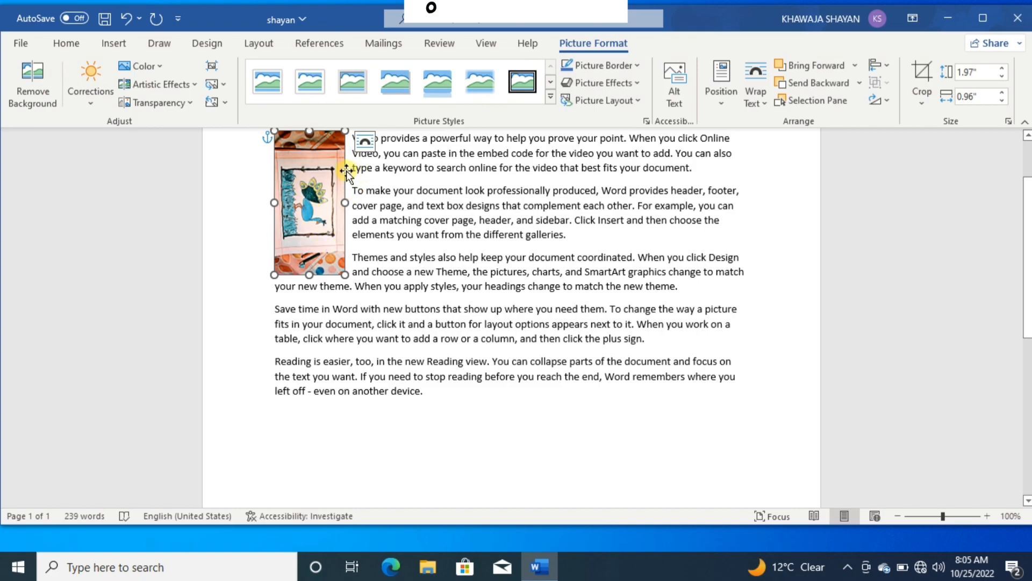
{"action": "scroll", "coordinate": [346, 166], "scroll_direction": "up", "scroll_amount": 2}
{"action": "left_click_drag", "start_coordinate": [310, 162], "coordinate": [266, 243]}
{"action": "left_click_drag", "start_coordinate": [263, 257], "coordinate": [256, 261]}
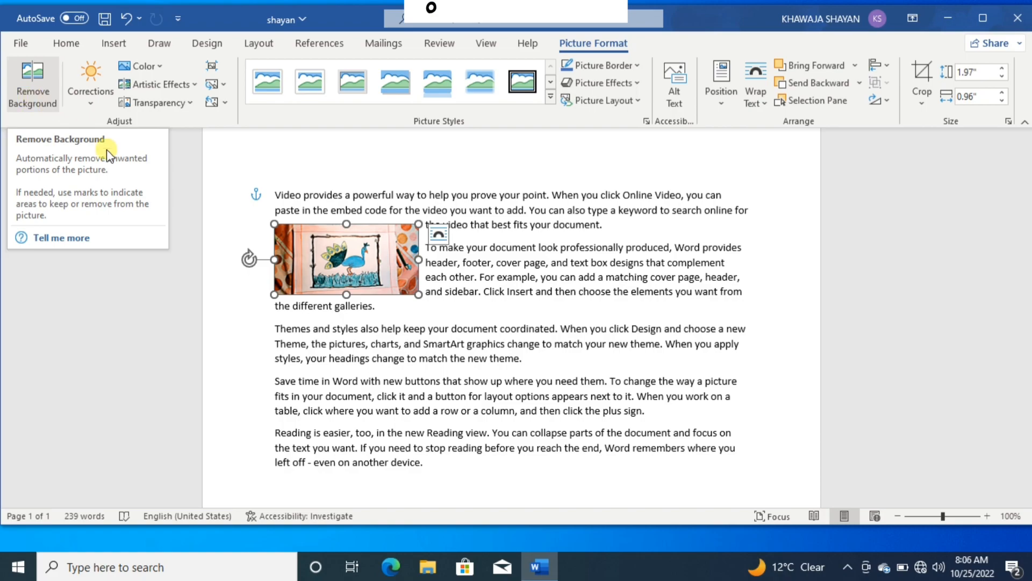
{"action": "left_click_drag", "start_coordinate": [416, 295], "coordinate": [462, 357]}
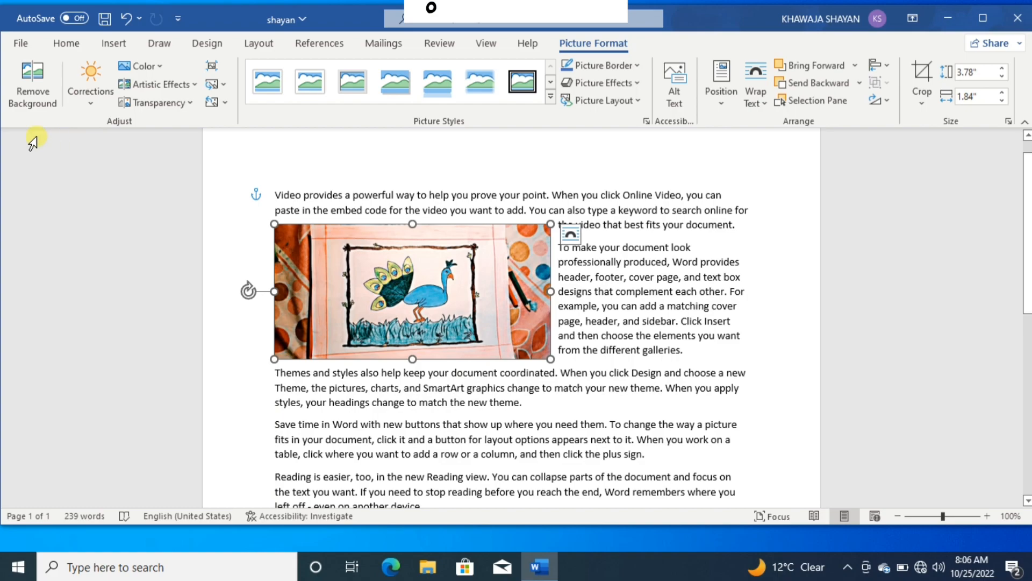
- Remove the picture's background, marking the vertical strip left of the drawn frame as an area to keep, and keep the changes
{"action": "left_click", "coordinate": [29, 91]}
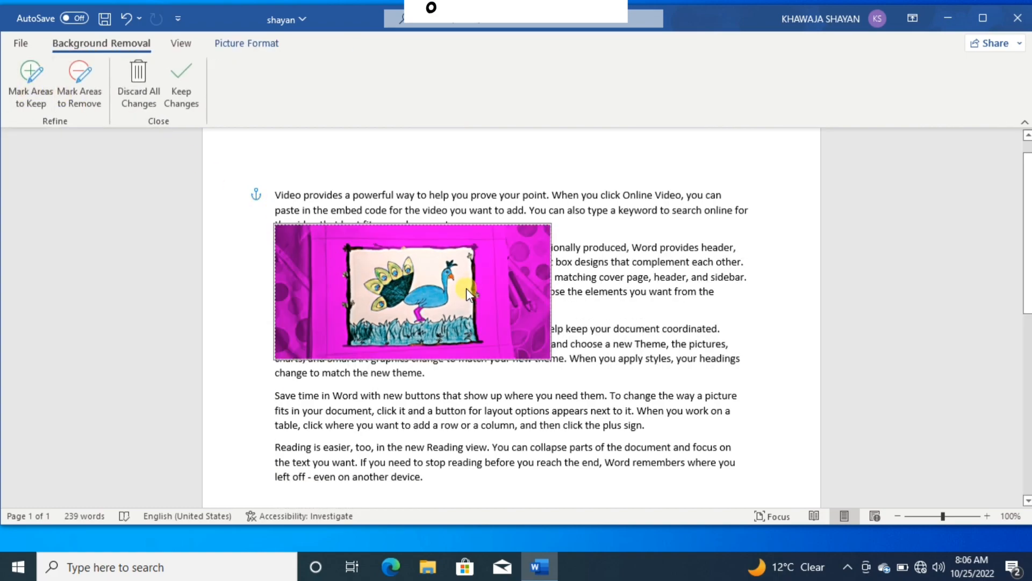
{"action": "left_click", "coordinate": [180, 88]}
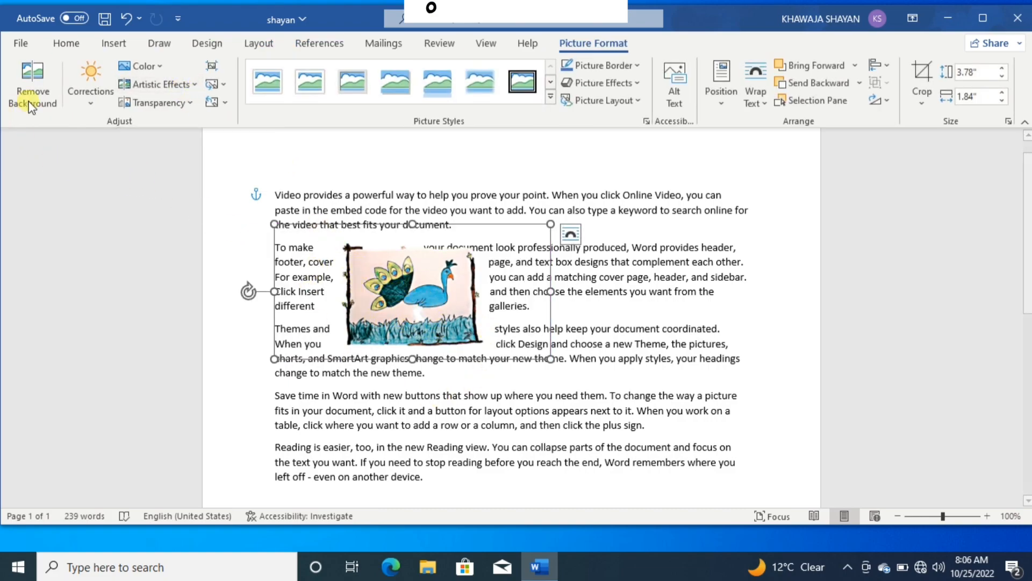
{"action": "left_click", "coordinate": [42, 94]}
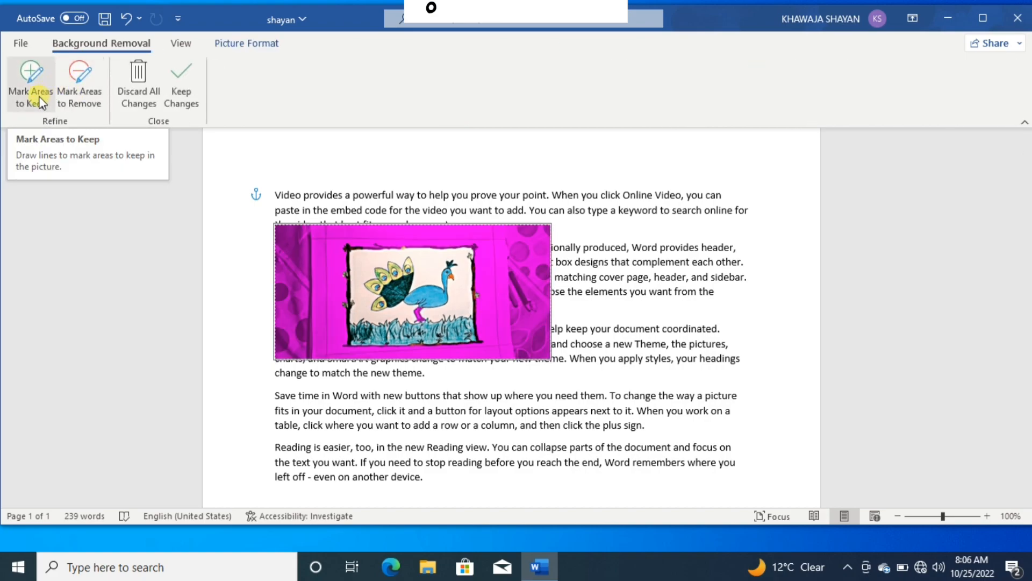
{"action": "left_click", "coordinate": [335, 255]}
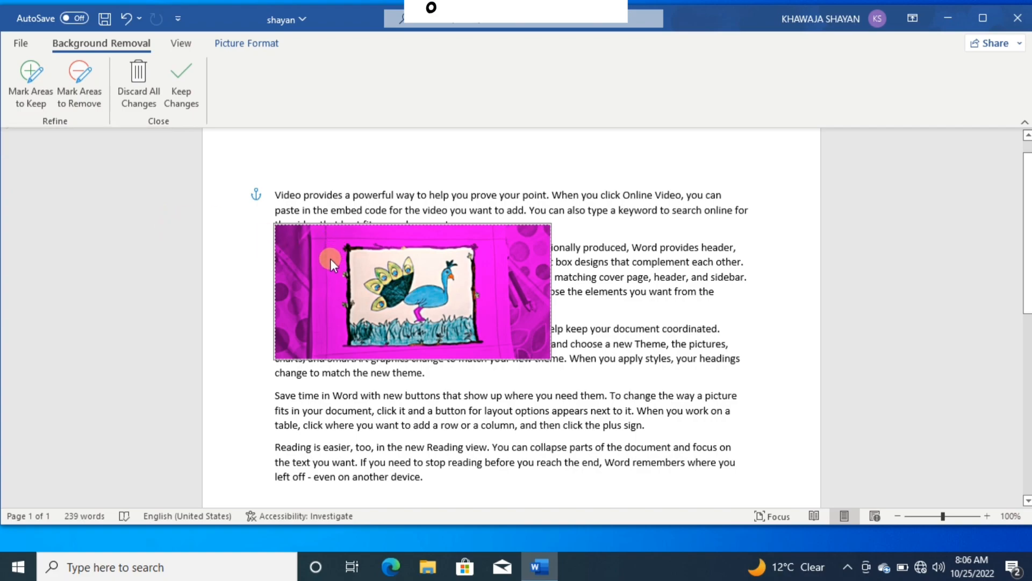
{"action": "left_click", "coordinate": [337, 297]}
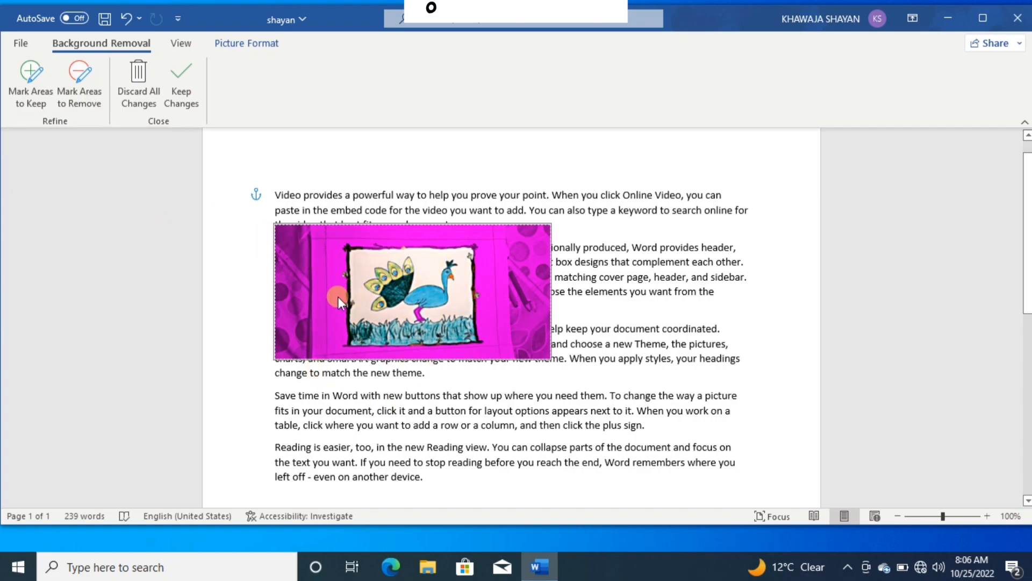
{"action": "left_click", "coordinate": [27, 89]}
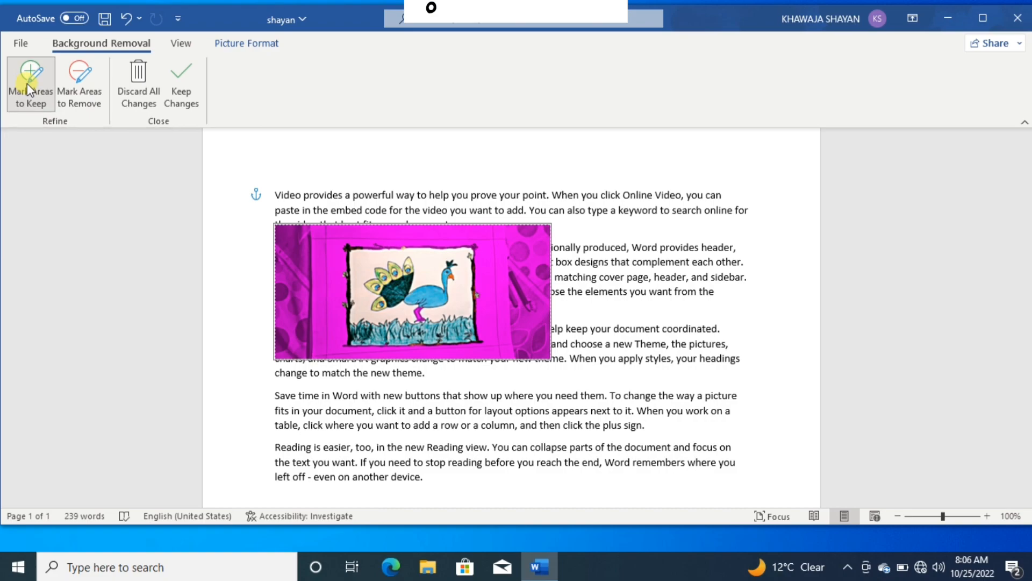
{"action": "left_click_drag", "start_coordinate": [334, 242], "coordinate": [341, 349]}
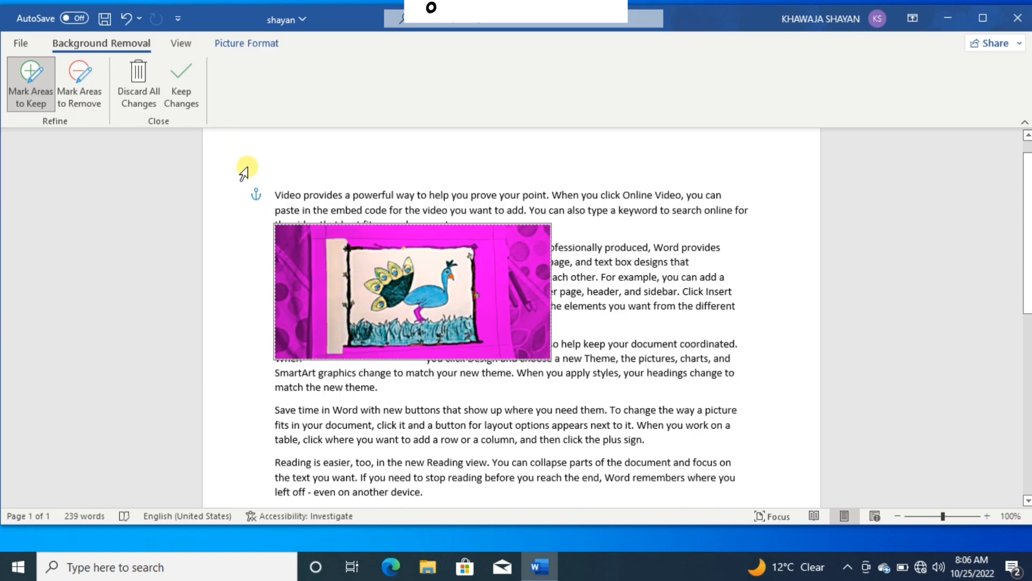
{"action": "left_click", "coordinate": [189, 76]}
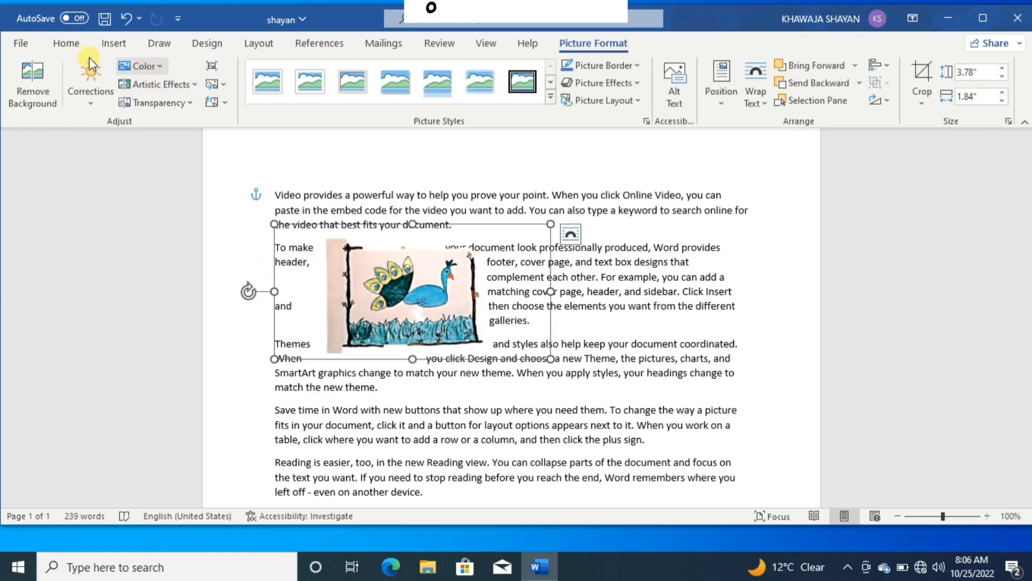
- Mark the strip left of the drawn frame and the frame's upper-left corner as areas to remove, and keep the changes
{"action": "left_click", "coordinate": [45, 97]}
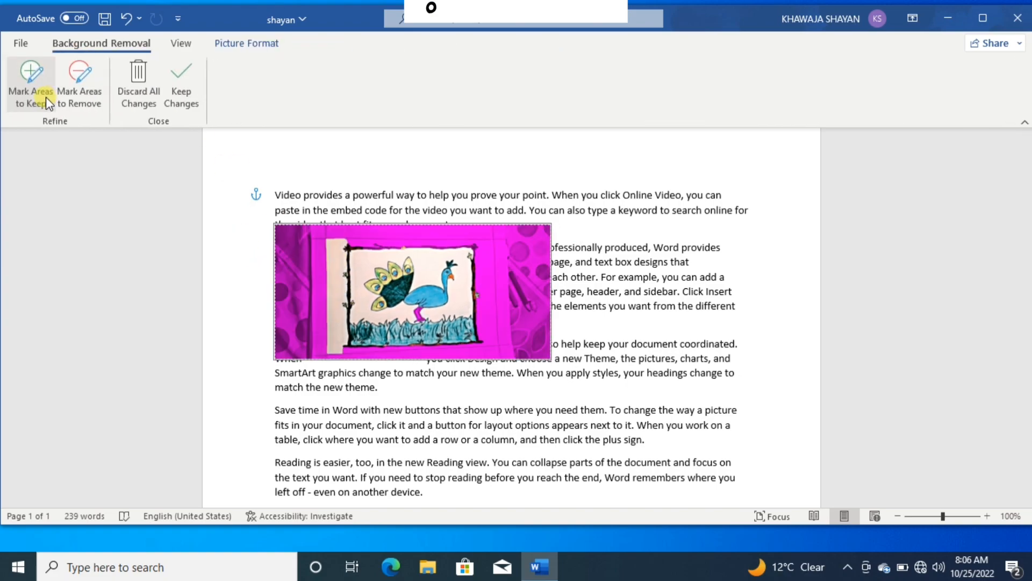
{"action": "left_click", "coordinate": [95, 100]}
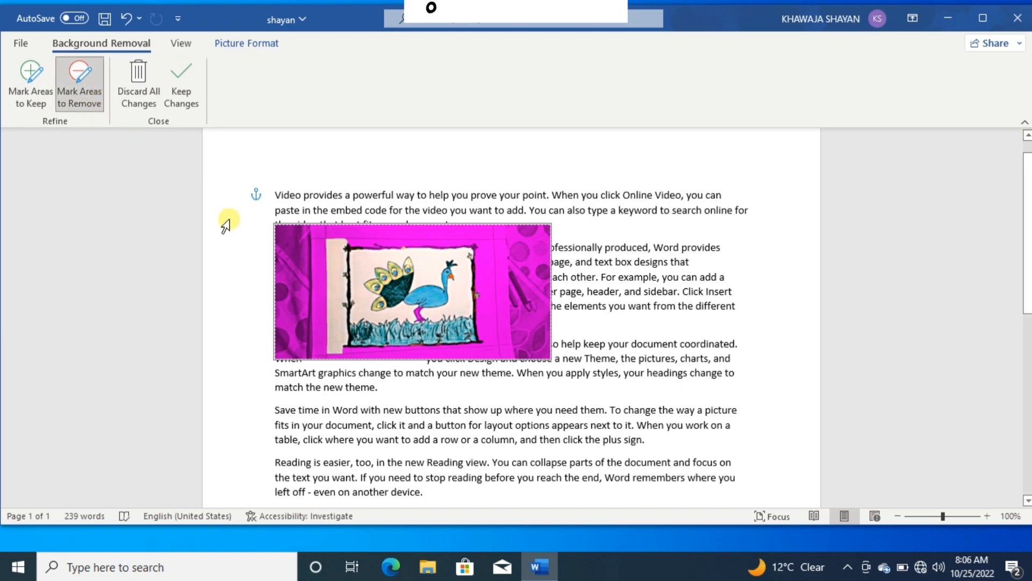
{"action": "left_click_drag", "start_coordinate": [339, 263], "coordinate": [336, 352]}
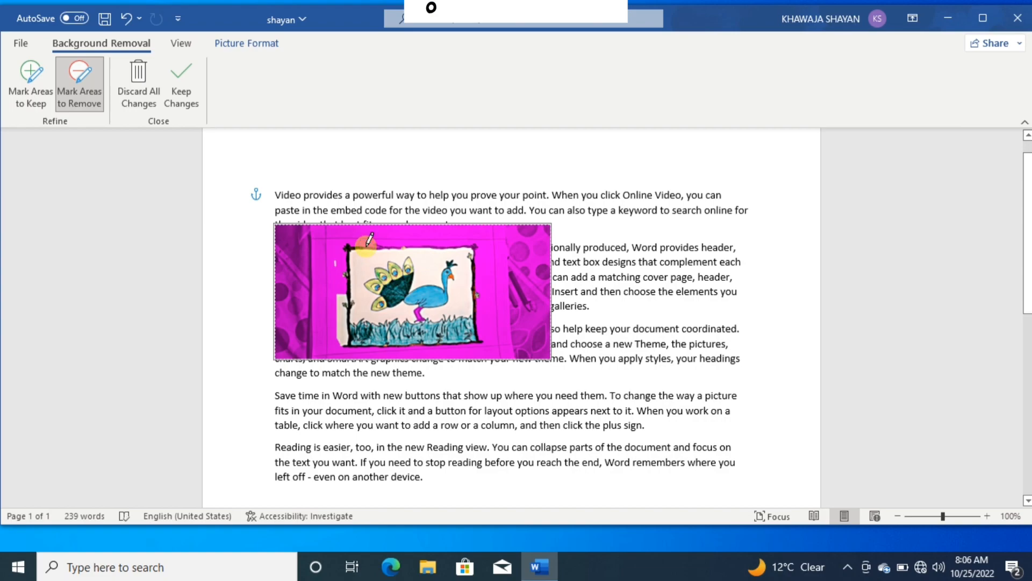
{"action": "left_click_drag", "start_coordinate": [365, 245], "coordinate": [348, 262]}
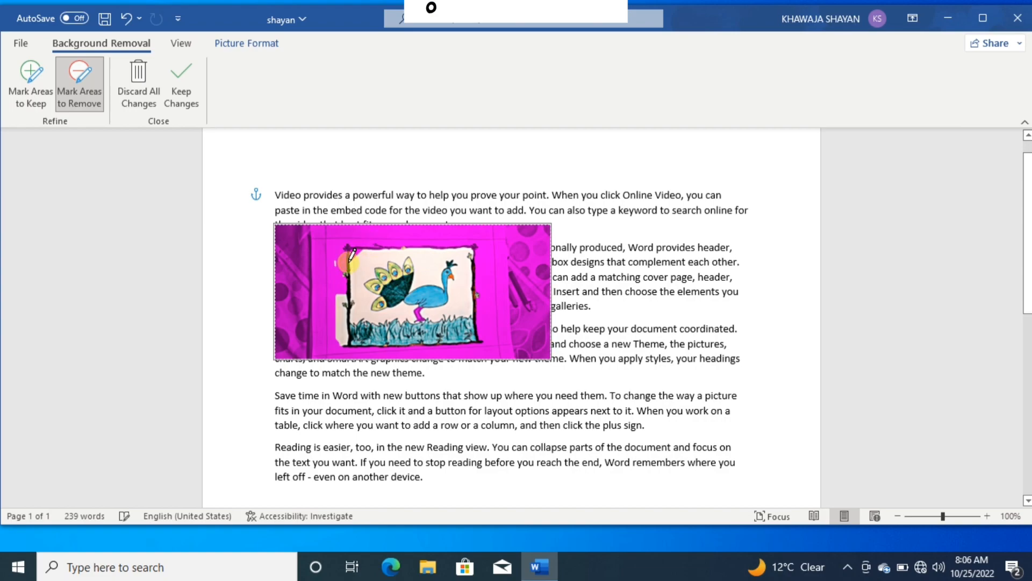
{"action": "left_click", "coordinate": [181, 93]}
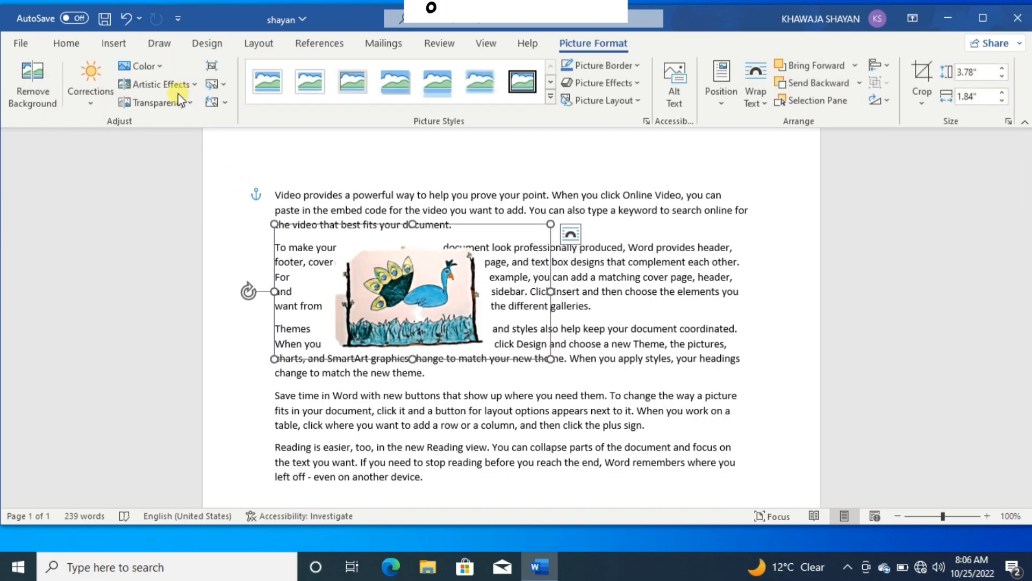
- Discard all background removal changes to restore the full picture
{"action": "left_click", "coordinate": [30, 70]}
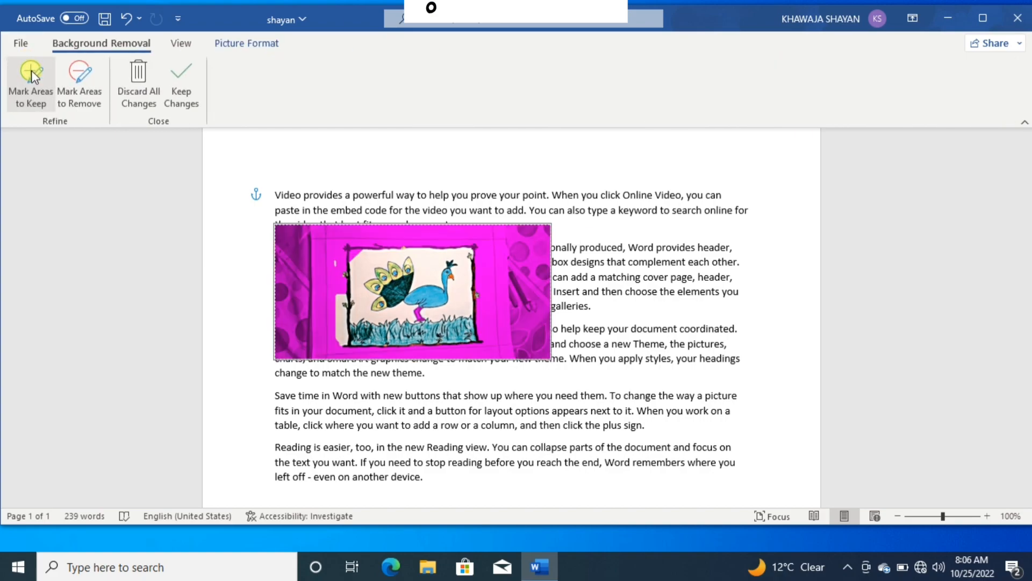
{"action": "left_click", "coordinate": [125, 89]}
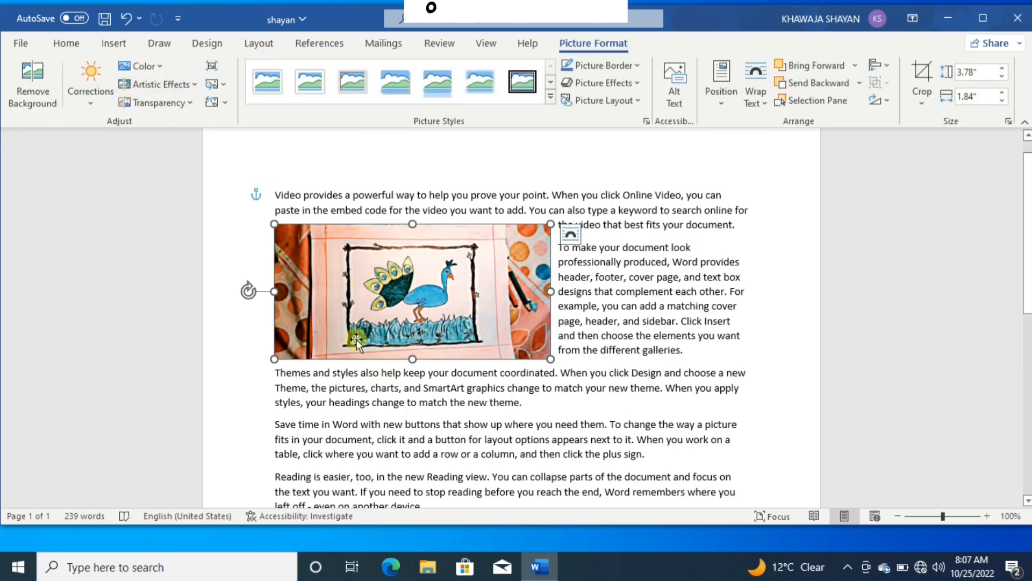
- Preview the Corrections and Color options on the picture without applying any
{"action": "left_click", "coordinate": [95, 109]}
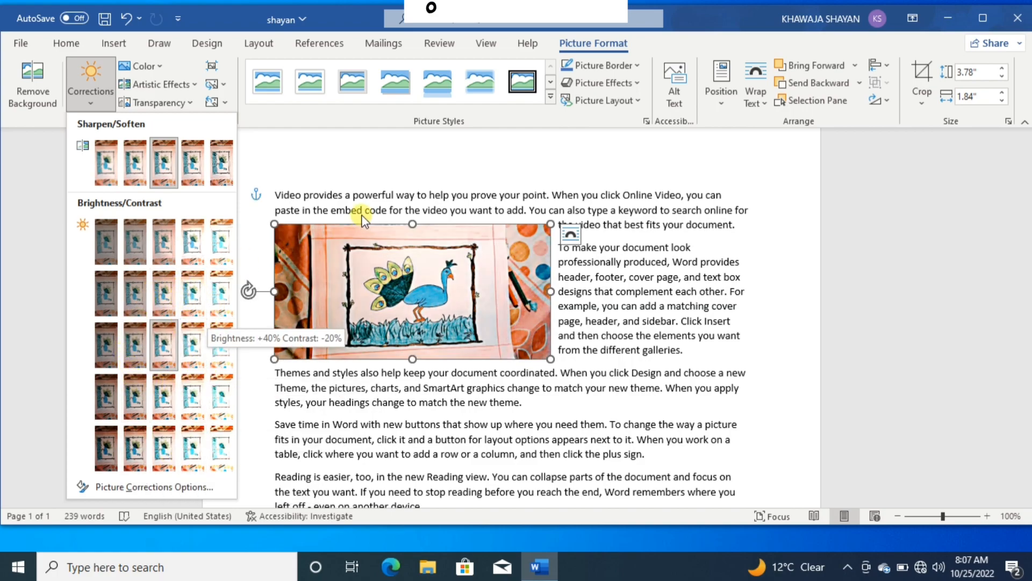
{"action": "left_click", "coordinate": [385, 164]}
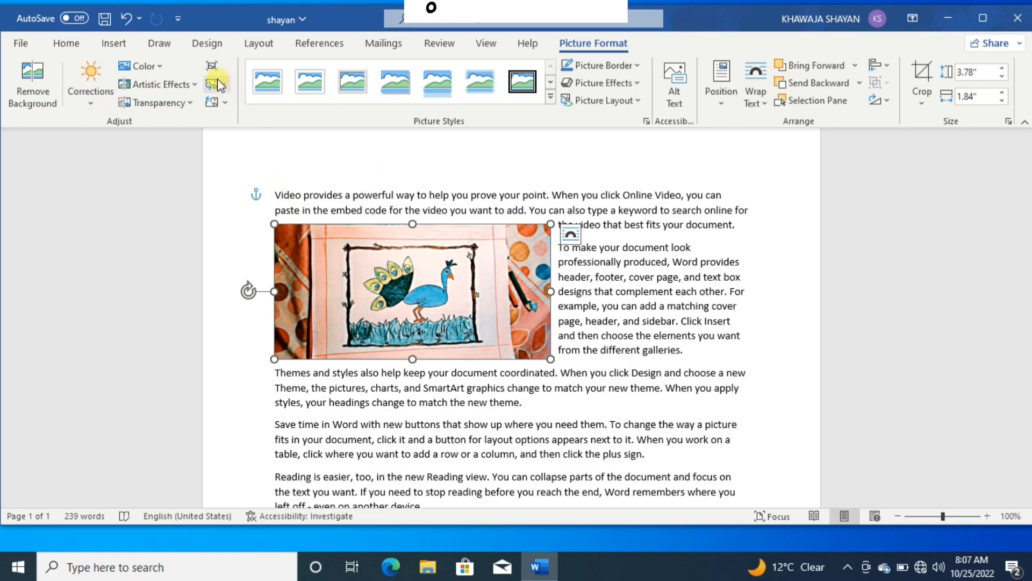
{"action": "left_click", "coordinate": [161, 67]}
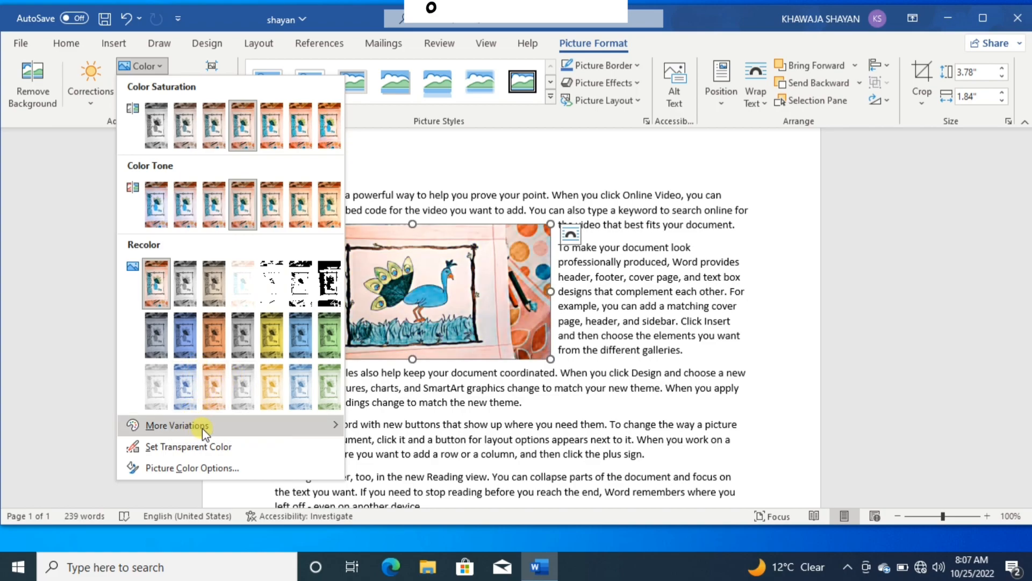
{"action": "mouse_move", "coordinate": [256, 425]}
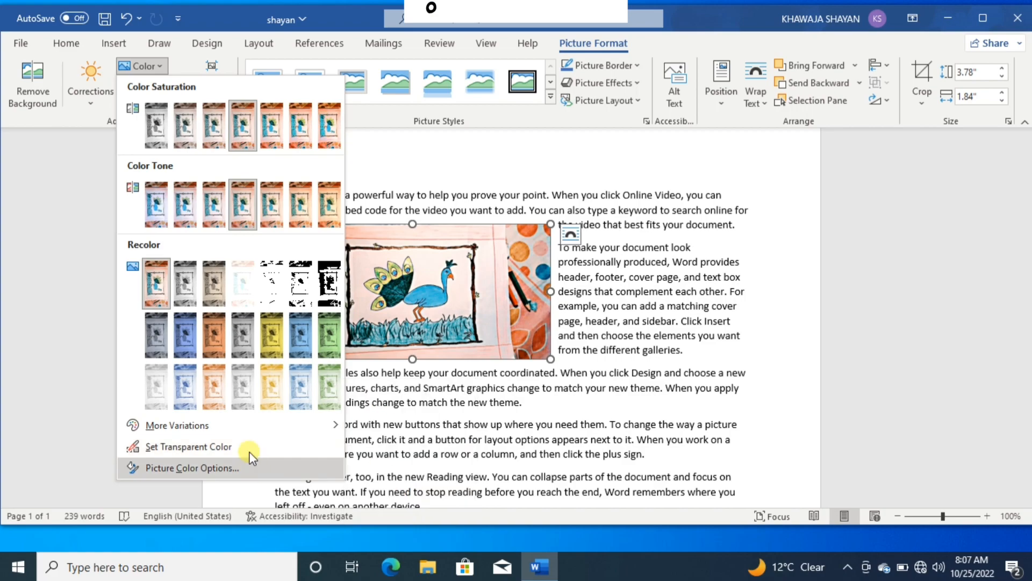
{"action": "left_click", "coordinate": [396, 175]}
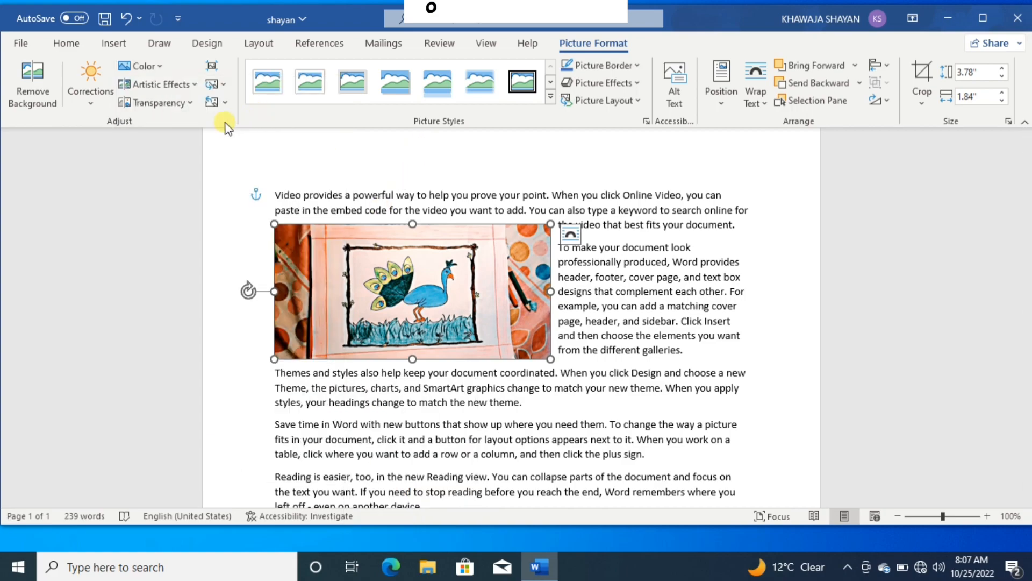
- Preview the Artistic Effects and Transparency presets on the picture without applying any
{"action": "left_click", "coordinate": [195, 86]}
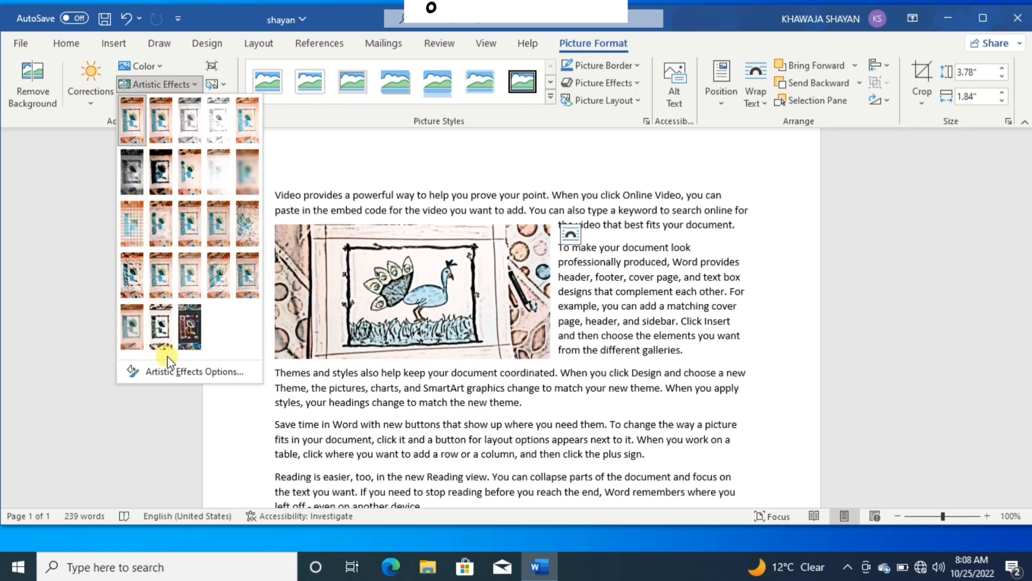
{"action": "left_click", "coordinate": [334, 172]}
{"action": "left_click", "coordinate": [186, 102]}
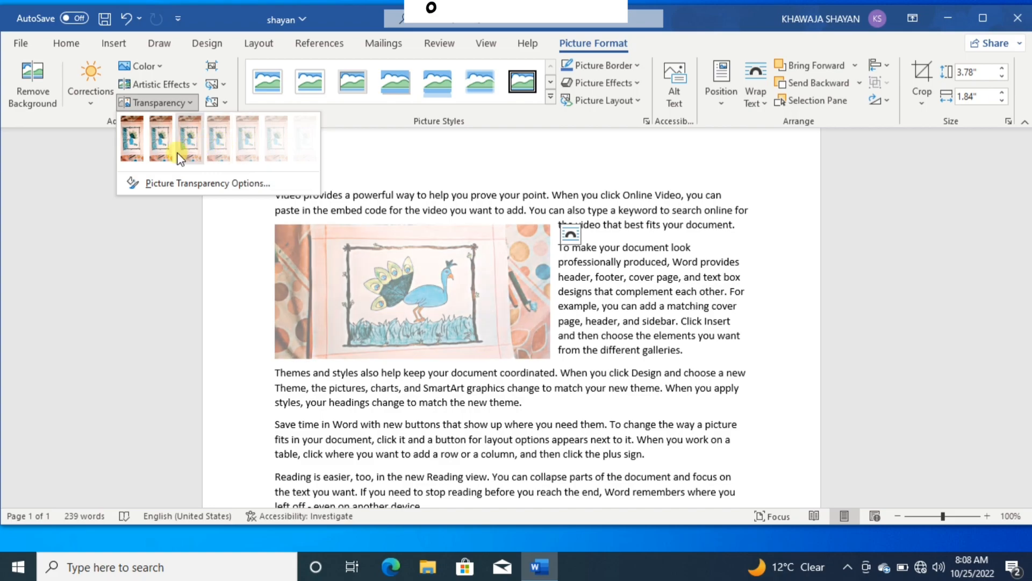
{"action": "left_click", "coordinate": [249, 288]}
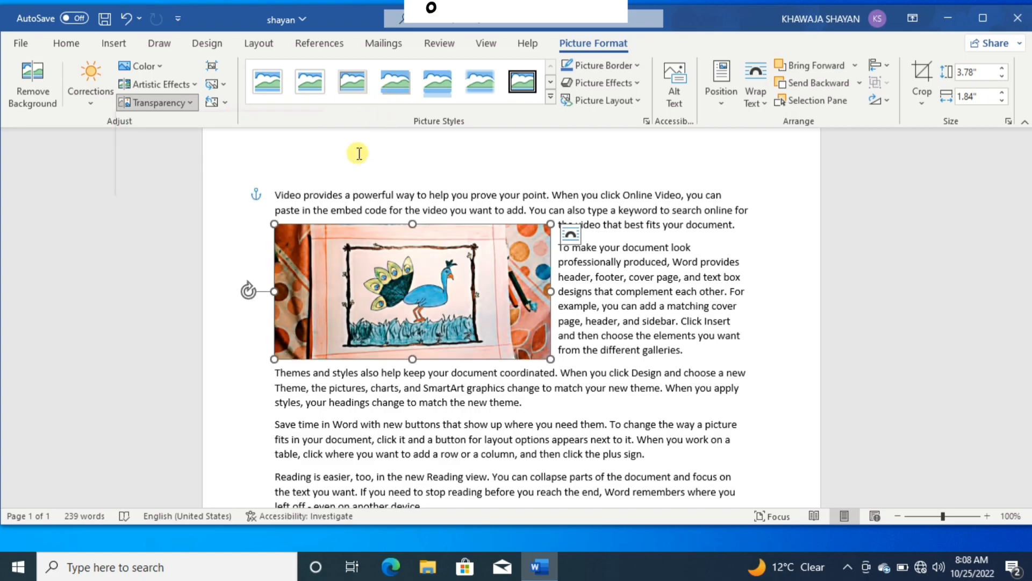
- Compress only this picture, deleting its cropped areas and using the default resolution
{"action": "left_click", "coordinate": [249, 288]}
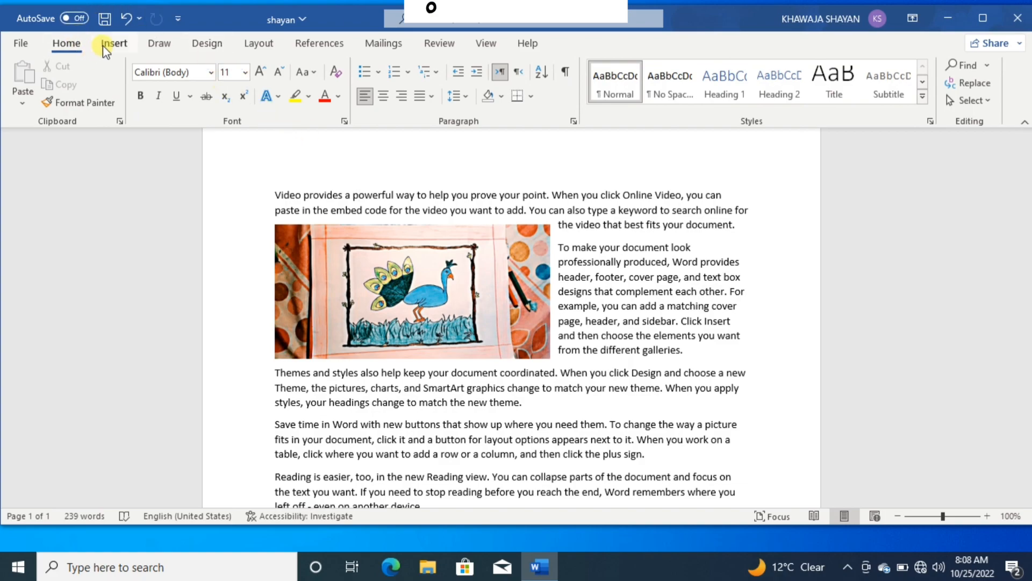
{"action": "left_click", "coordinate": [303, 314]}
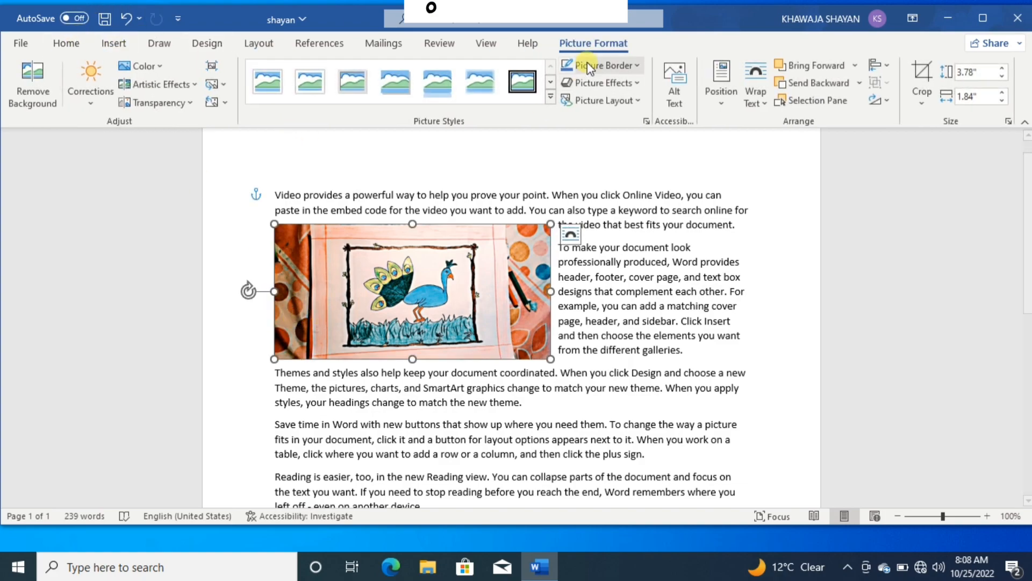
{"action": "left_click", "coordinate": [213, 66]}
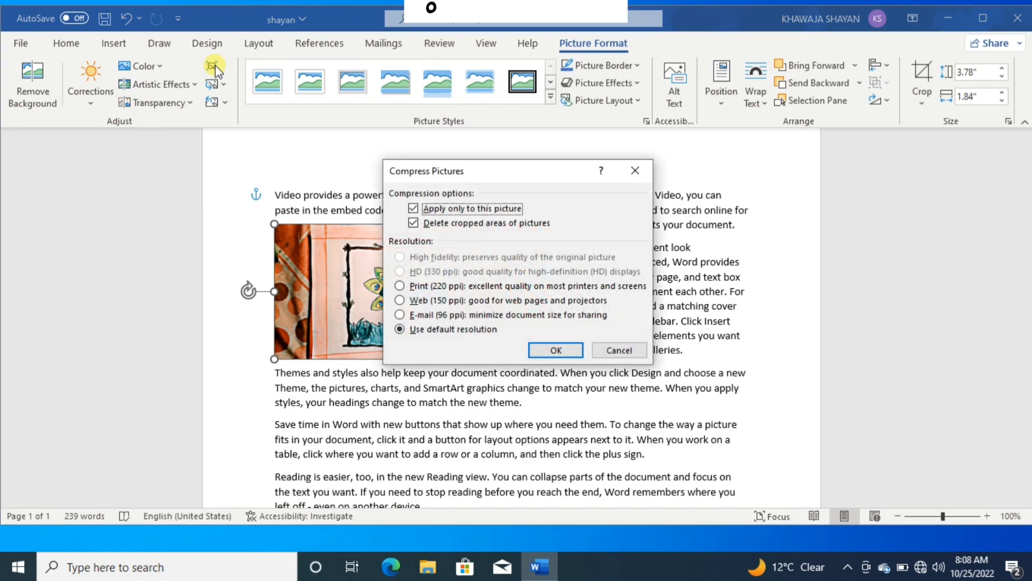
{"action": "left_click", "coordinate": [556, 350]}
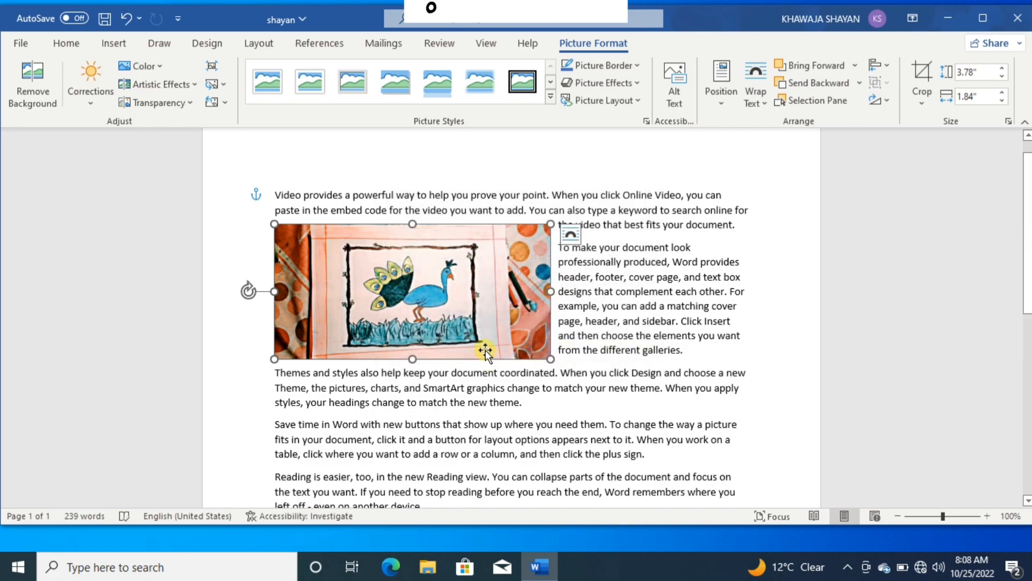
- Move the picture to the right of the first paragraph and view the available Change Picture sources
{"action": "left_click_drag", "start_coordinate": [447, 327], "coordinate": [638, 294]}
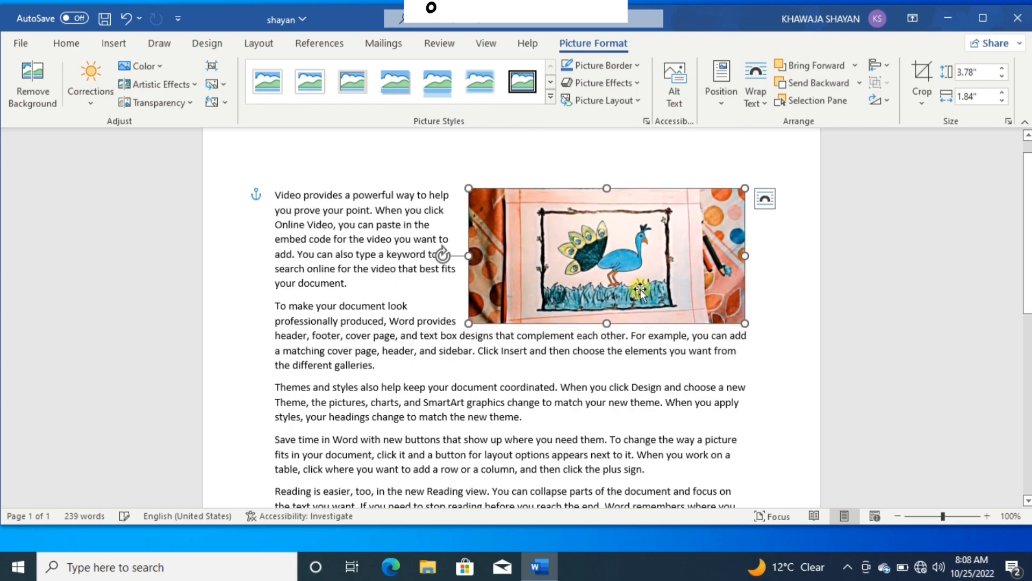
{"action": "left_click", "coordinate": [221, 85]}
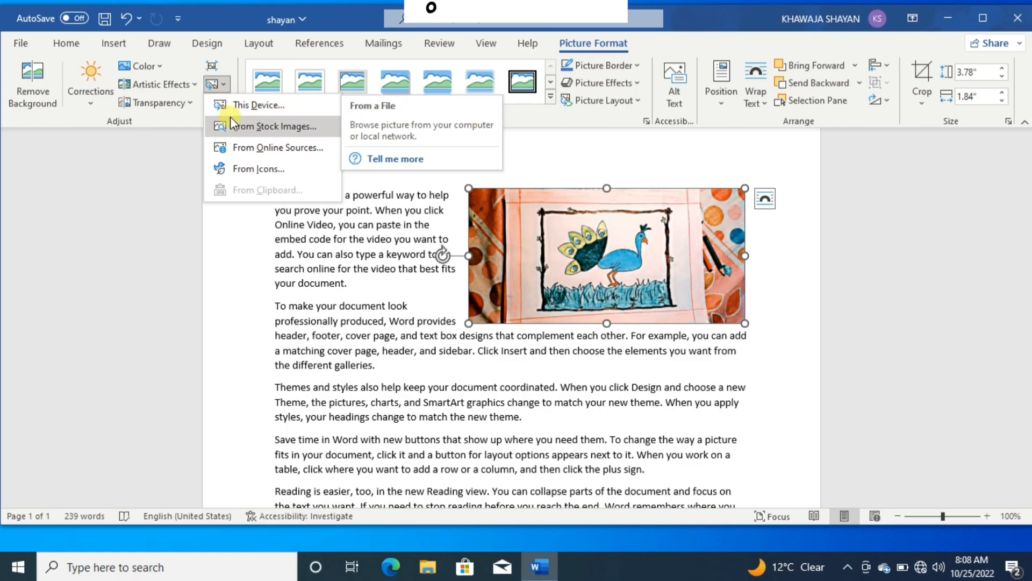
{"action": "left_click", "coordinate": [189, 125]}
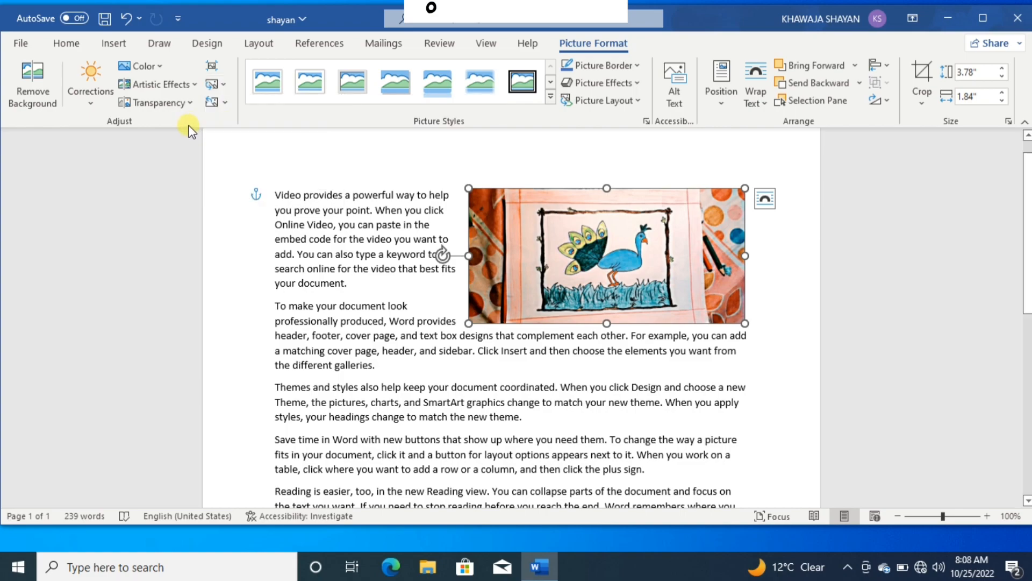
- Discard the picture's formatting with Reset Picture, followed by Reset Picture & Size
{"action": "left_click", "coordinate": [224, 102]}
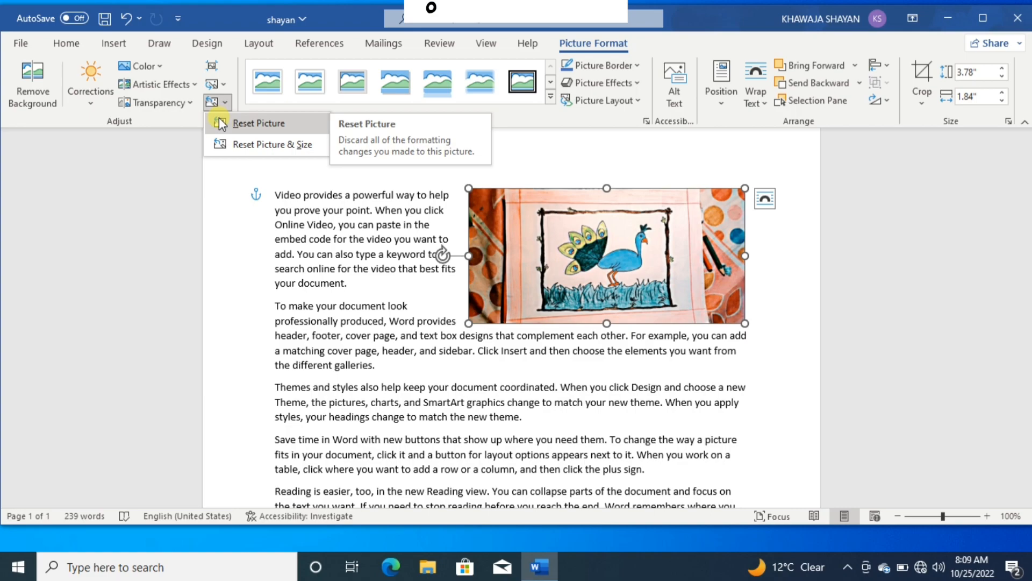
{"action": "left_click", "coordinate": [228, 127]}
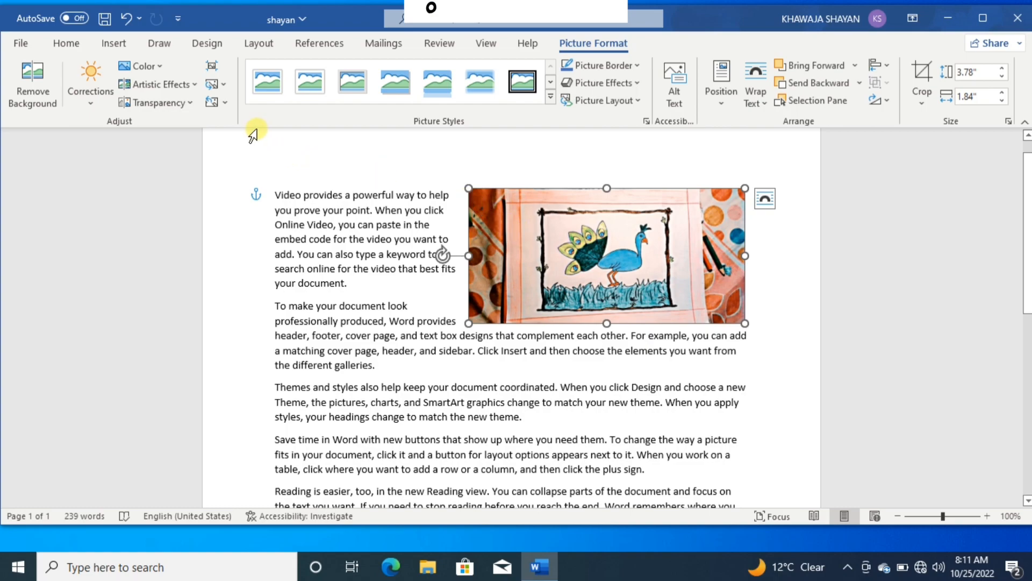
{"action": "left_click", "coordinate": [223, 98]}
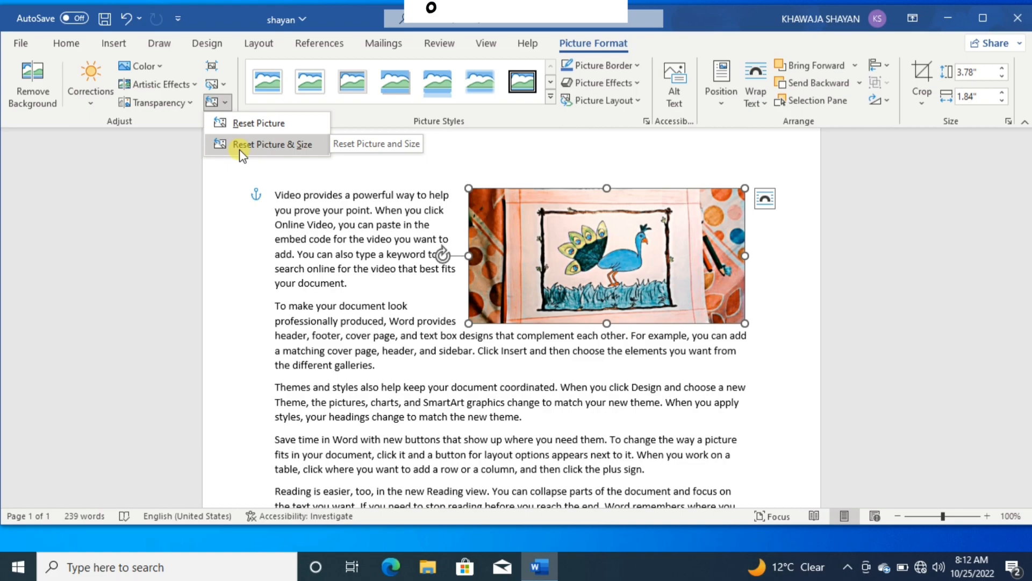
{"action": "left_click", "coordinate": [258, 145]}
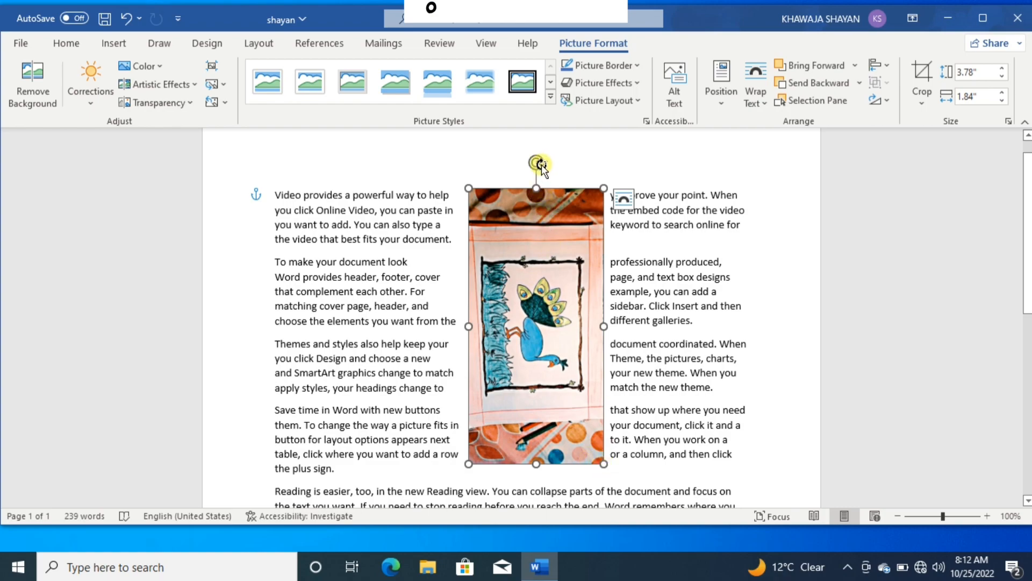
- Rotate the picture a quarter turn counterclockwise so the bird stands upright, and move it to the right edge of the first paragraphs
{"action": "left_click_drag", "start_coordinate": [538, 161], "coordinate": [376, 365]}
{"action": "key", "text": "ctrl+z"}
{"action": "left_click_drag", "start_coordinate": [603, 345], "coordinate": [706, 273]}
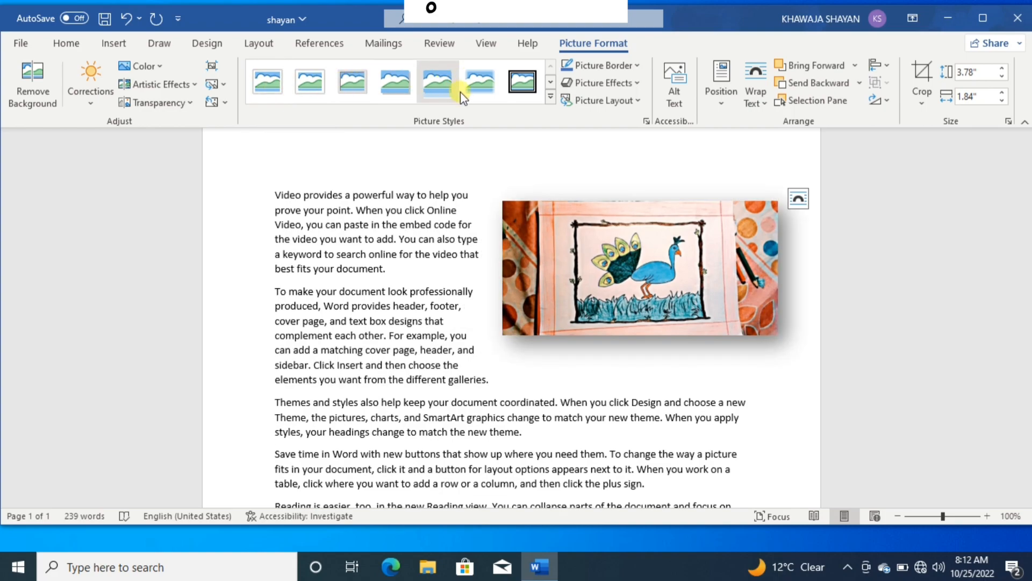
- Apply the black-framed oval picture style with a shadow beneath and set the picture border color to red
{"action": "left_click", "coordinate": [550, 98]}
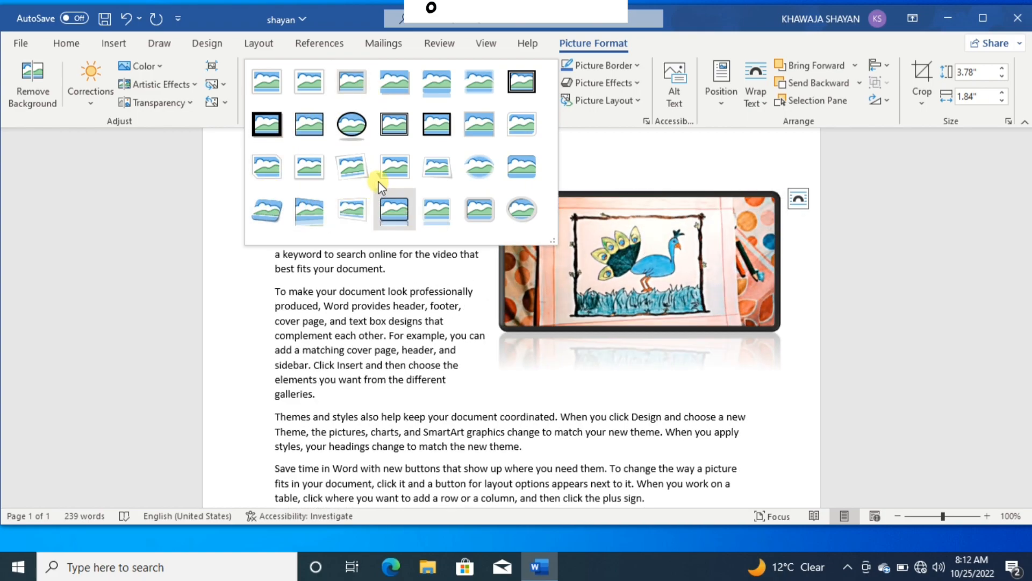
{"action": "left_click", "coordinate": [352, 130]}
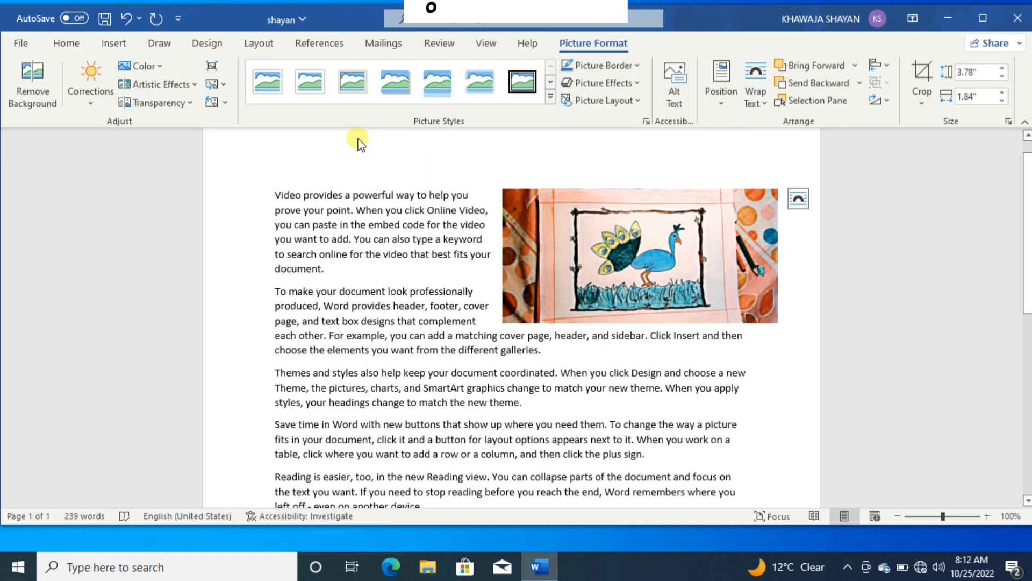
{"action": "left_click", "coordinate": [638, 67]}
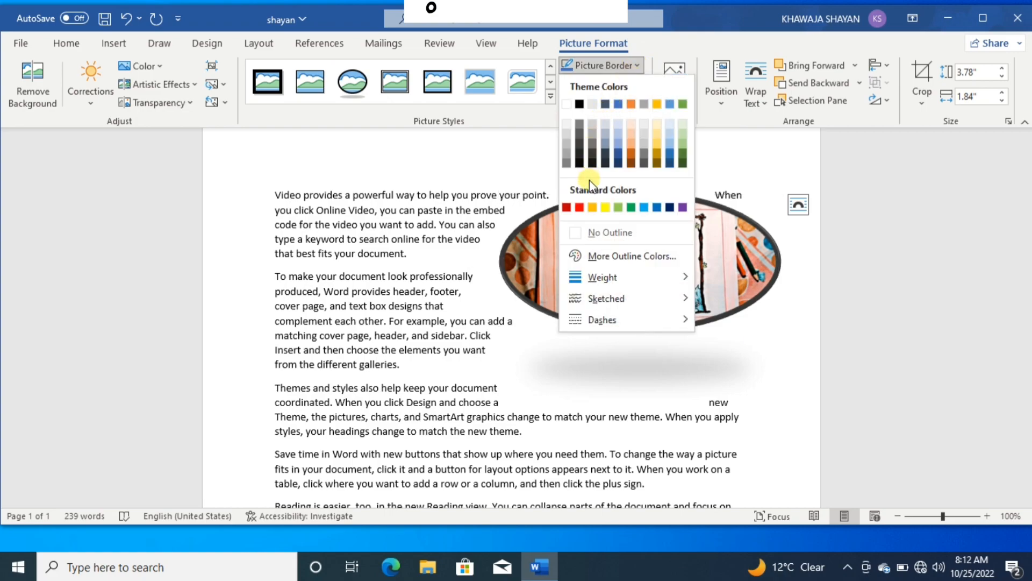
{"action": "left_click", "coordinate": [580, 209]}
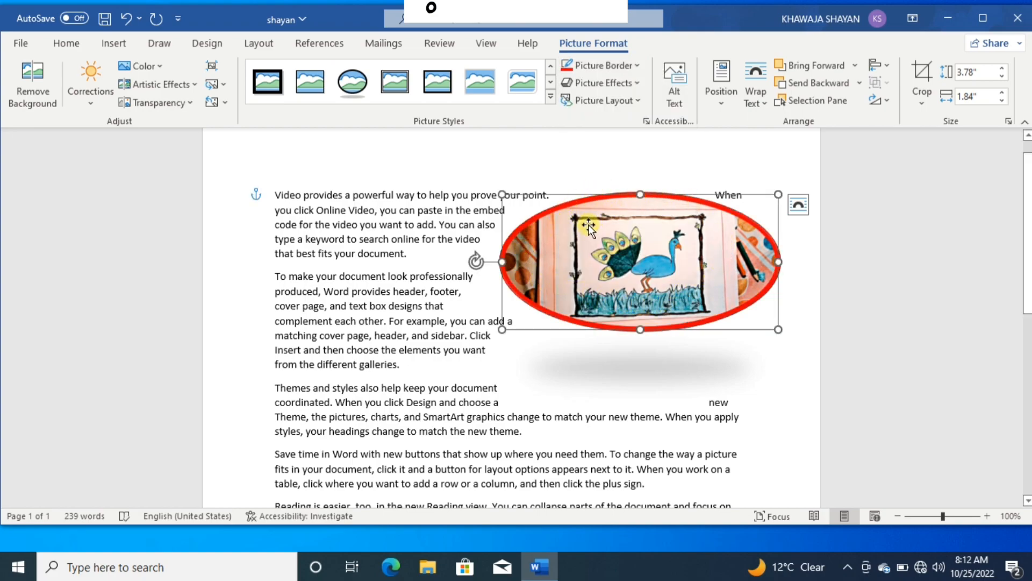
- Look through the border's Weight and Sketched options and choose the long dash pattern for the picture border
{"action": "left_click", "coordinate": [636, 66]}
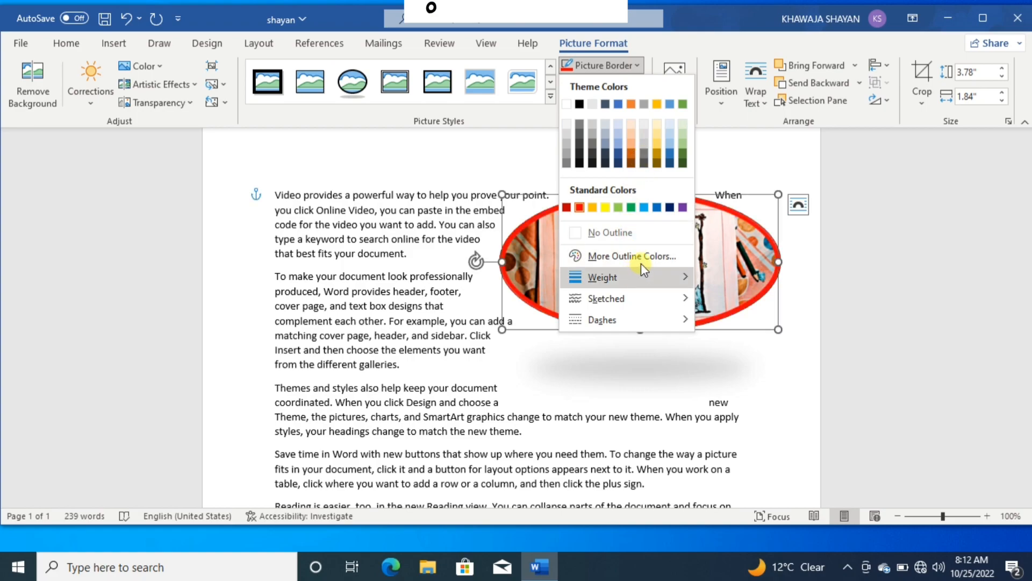
{"action": "mouse_move", "coordinate": [656, 272]}
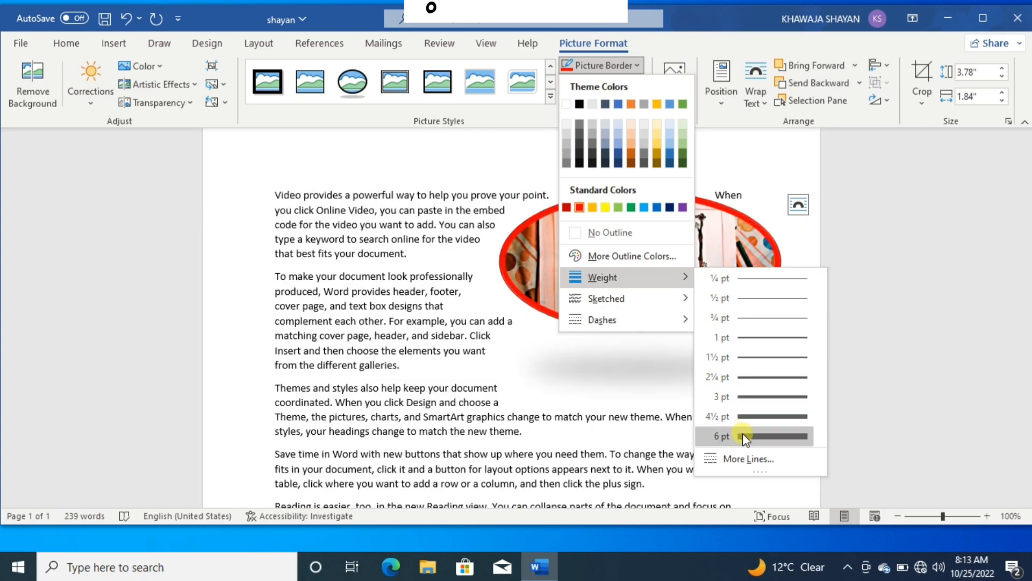
{"action": "mouse_move", "coordinate": [688, 303]}
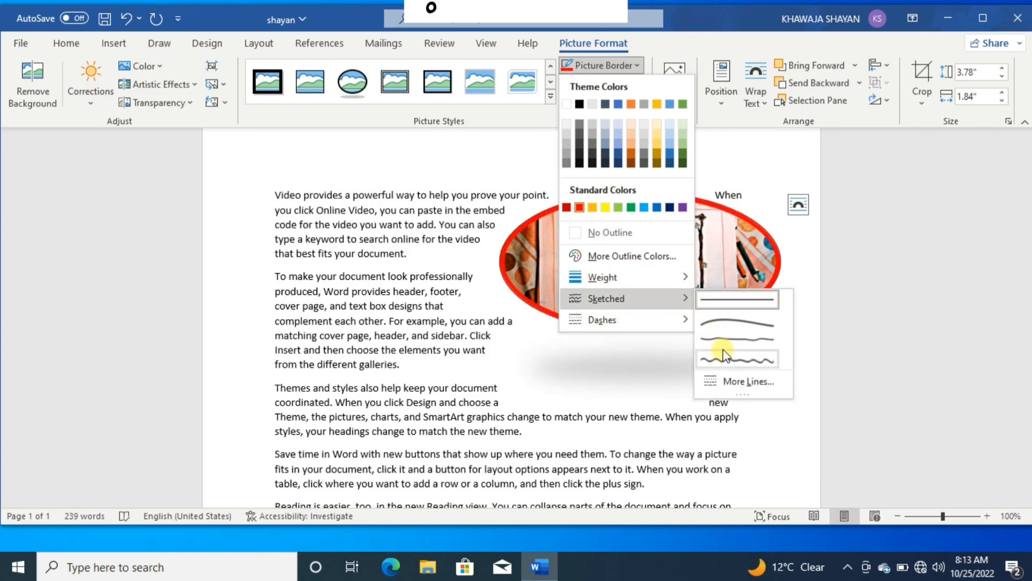
{"action": "mouse_move", "coordinate": [667, 323]}
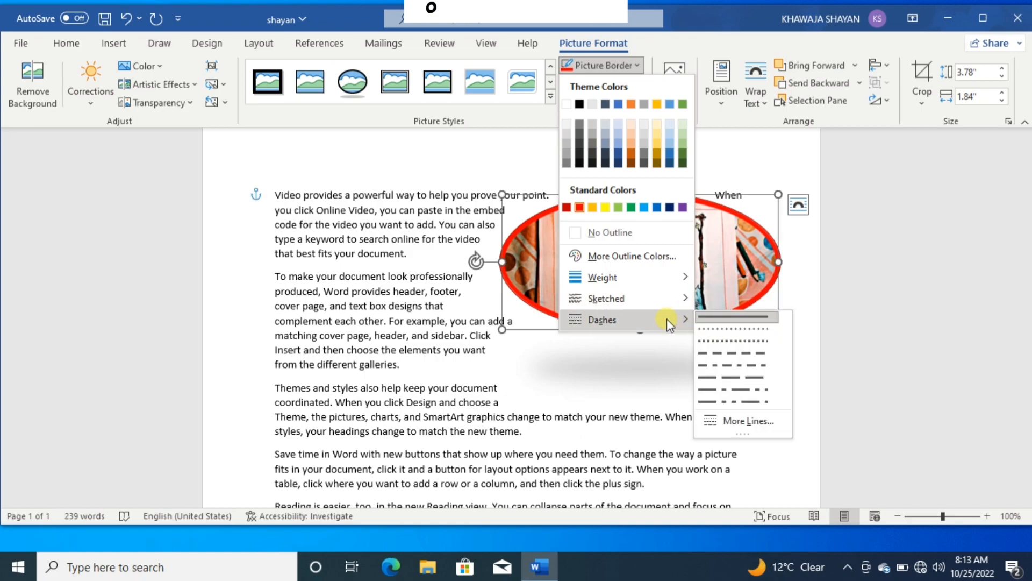
{"action": "double_click", "coordinate": [726, 378]}
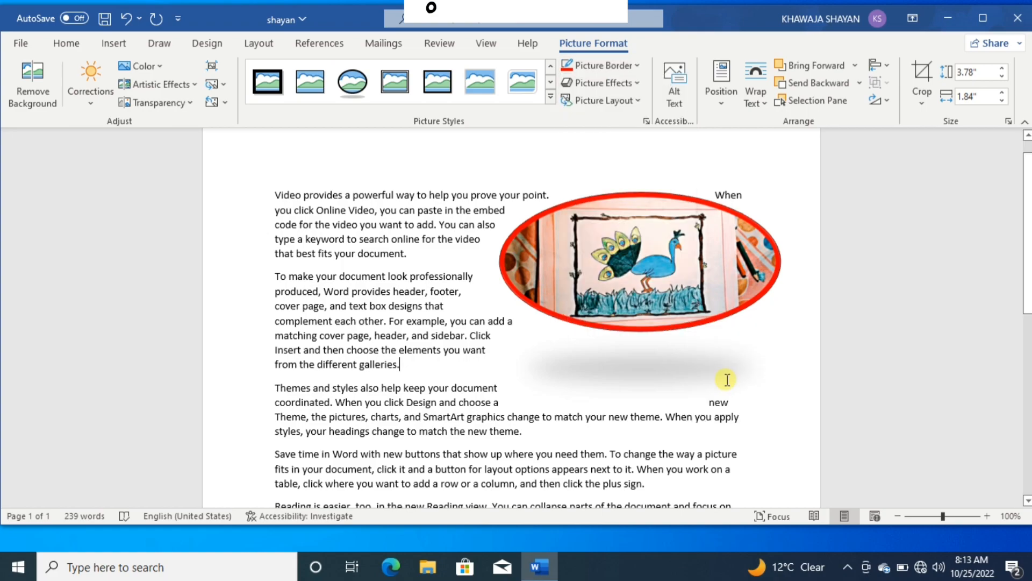
- Reselect the oval picture and review the Dashes options of its border
{"action": "left_click", "coordinate": [718, 270]}
{"action": "left_click", "coordinate": [591, 44]}
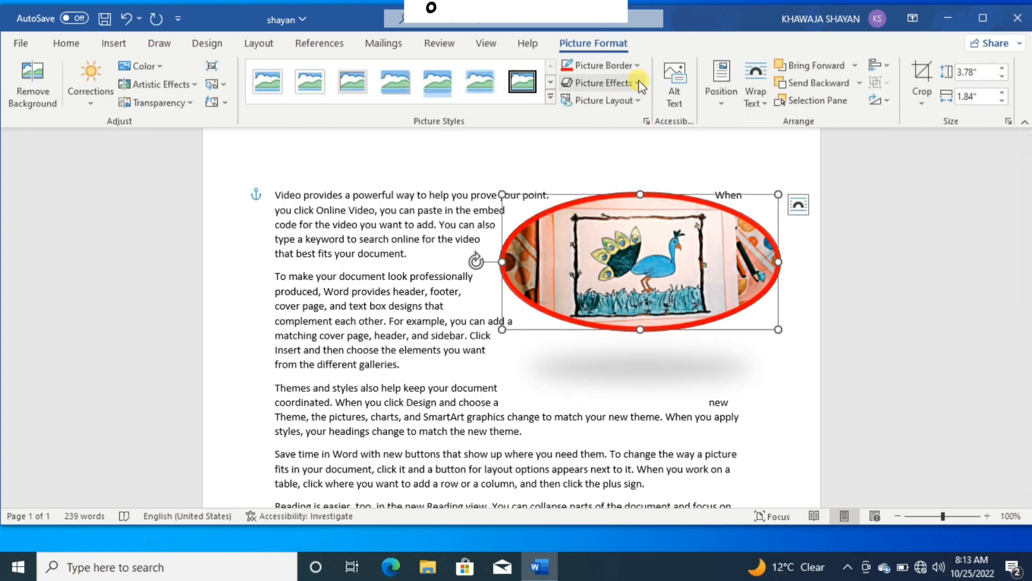
{"action": "left_click", "coordinate": [601, 69]}
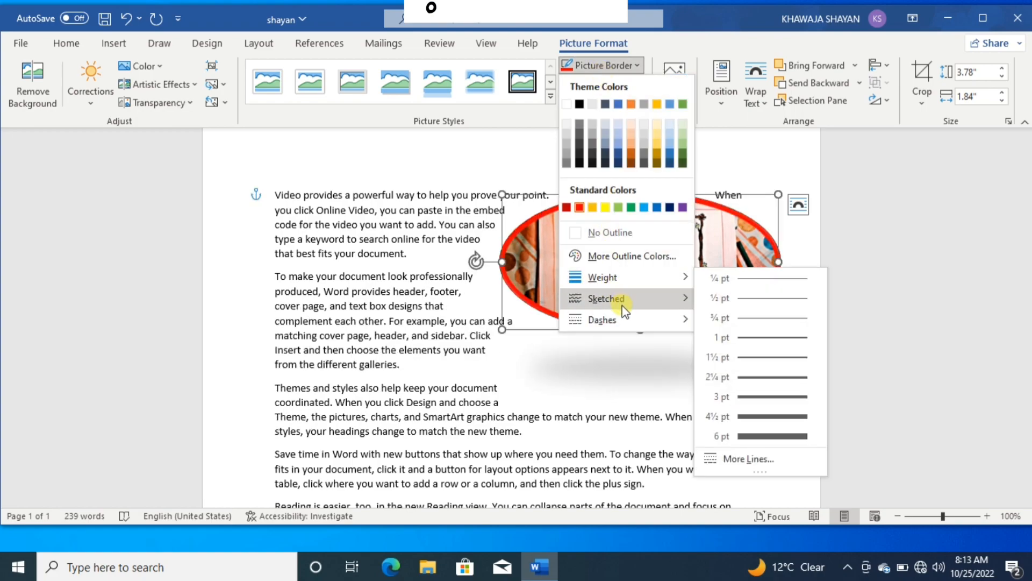
{"action": "mouse_move", "coordinate": [628, 317]}
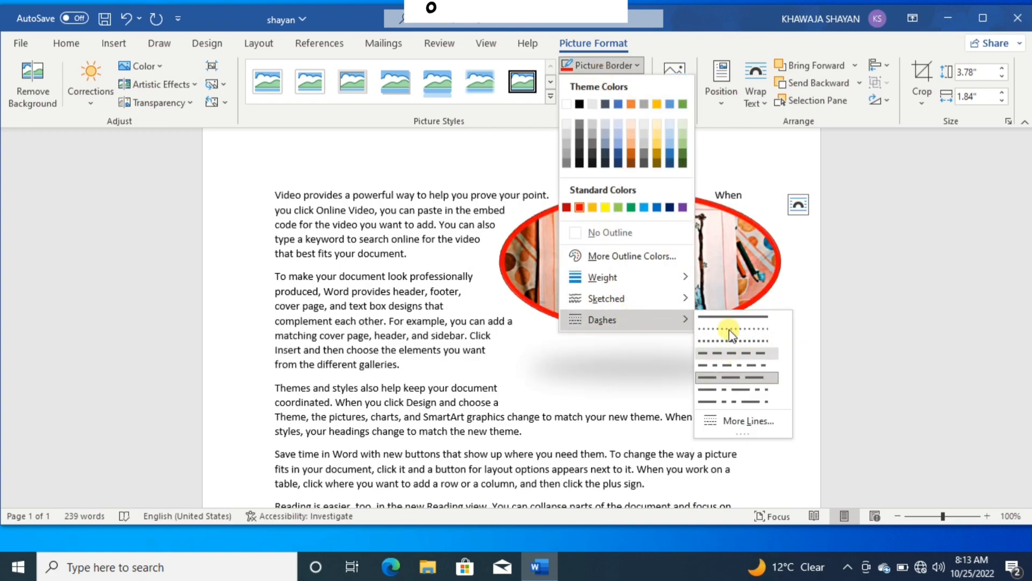
{"action": "left_click", "coordinate": [736, 200]}
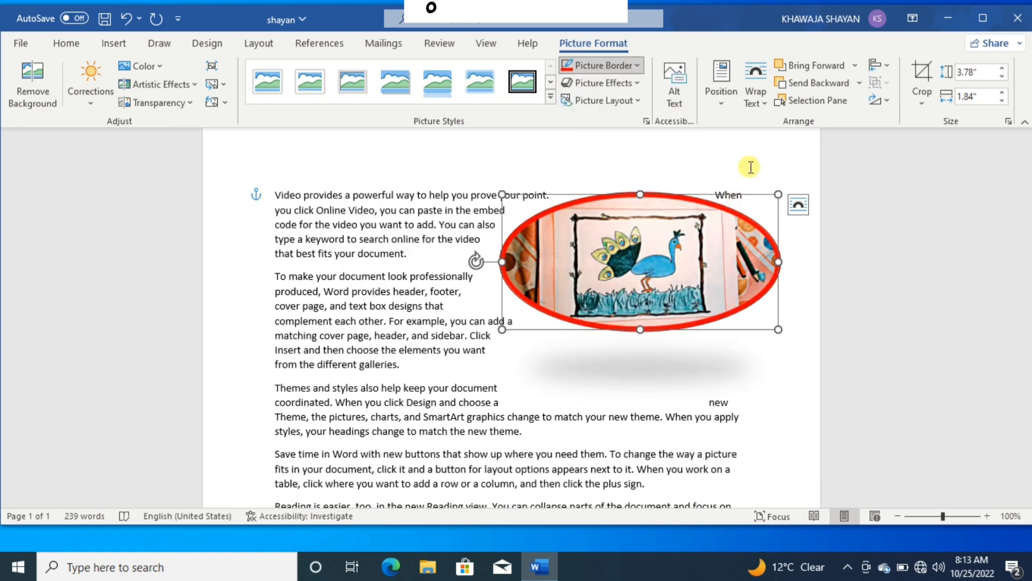
- Preview the Preset and Shadow effects and move the oval picture to the left side of the opening paragraphs
{"action": "left_click", "coordinate": [637, 86]}
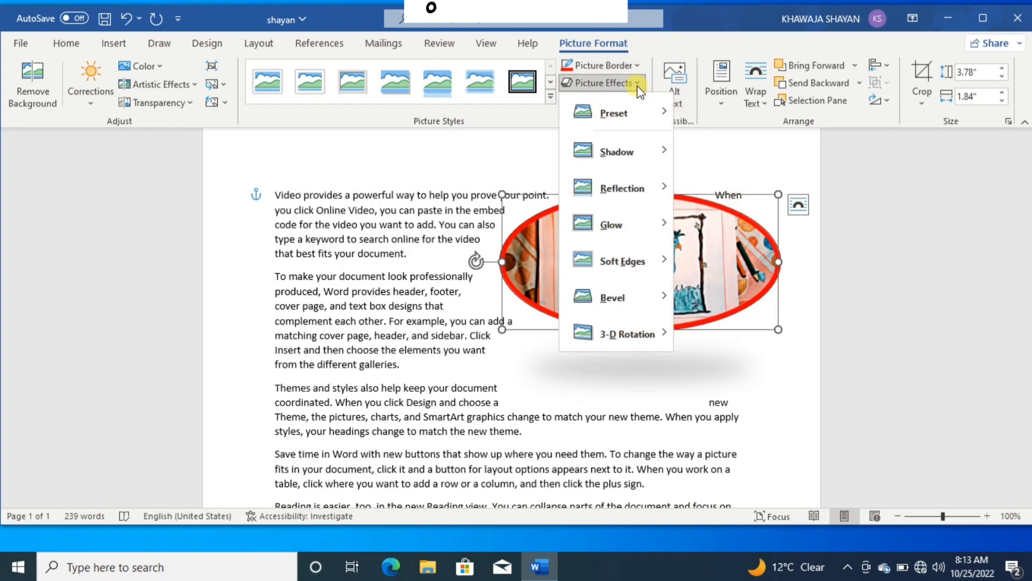
{"action": "mouse_move", "coordinate": [659, 128]}
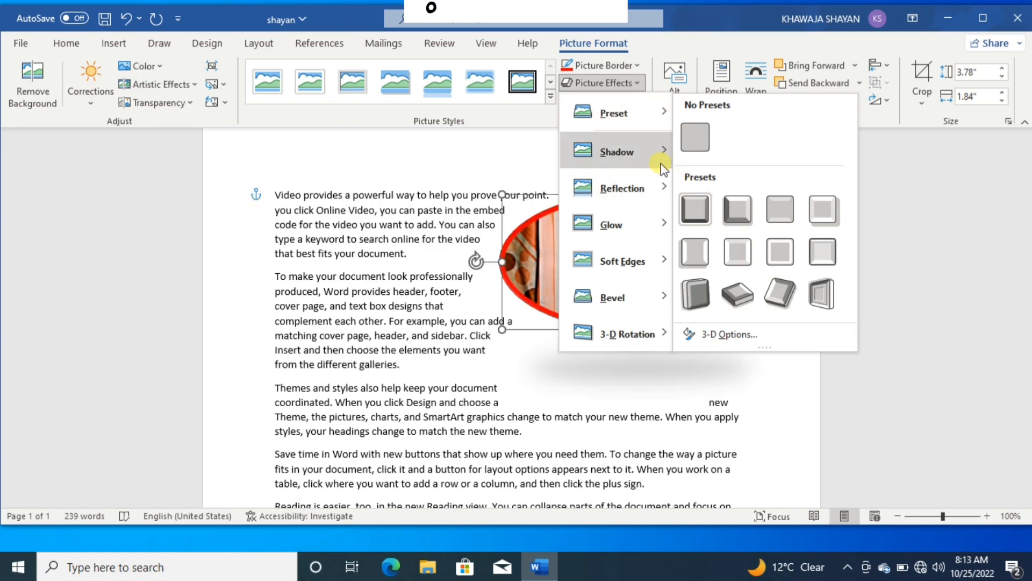
{"action": "mouse_move", "coordinate": [665, 159]}
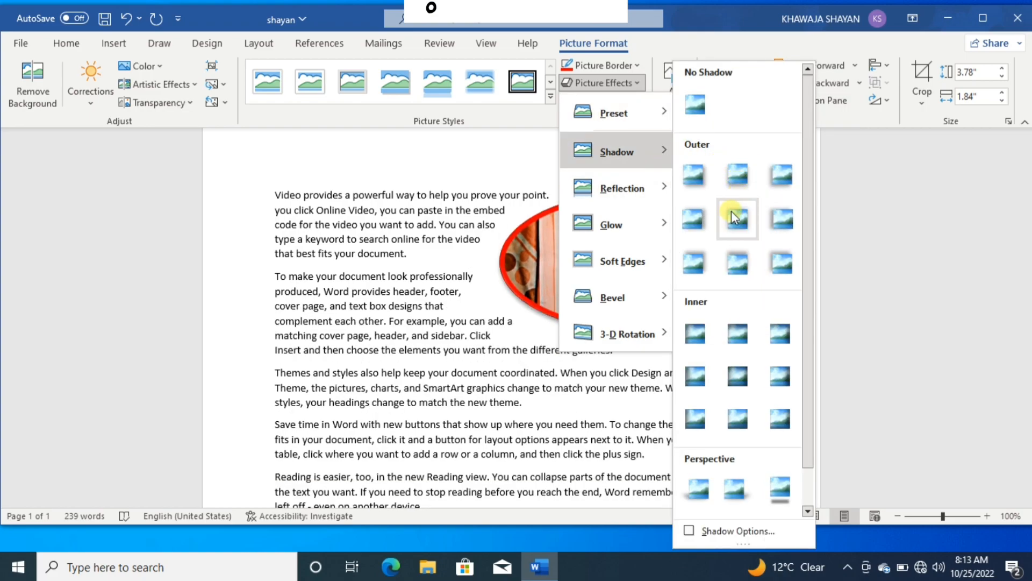
{"action": "left_click", "coordinate": [542, 275]}
{"action": "left_click_drag", "start_coordinate": [542, 276], "coordinate": [337, 226]}
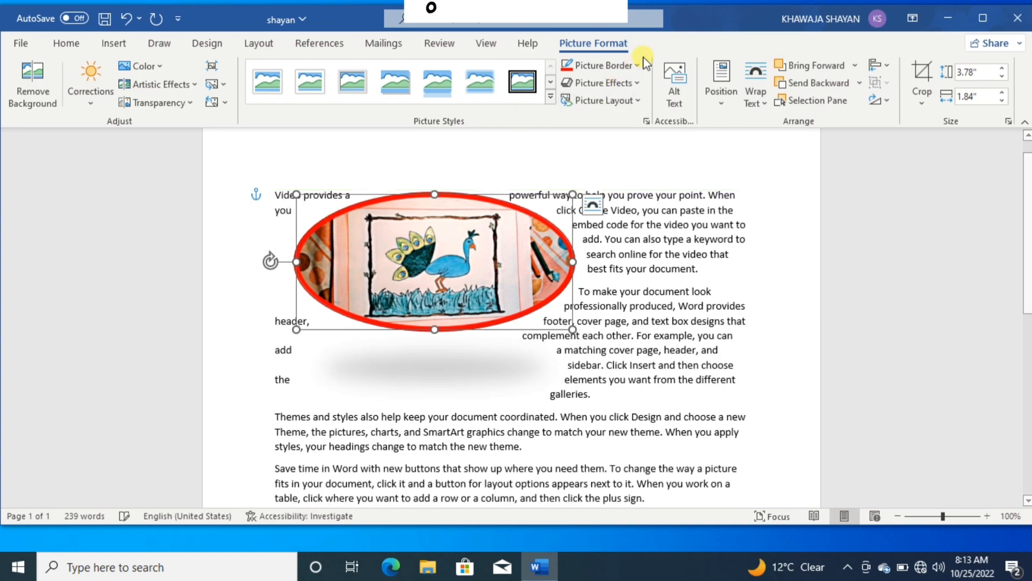
- Preview the Shadow, Reflection, Glow and Soft Edges variations on the oval picture
{"action": "left_click", "coordinate": [626, 80]}
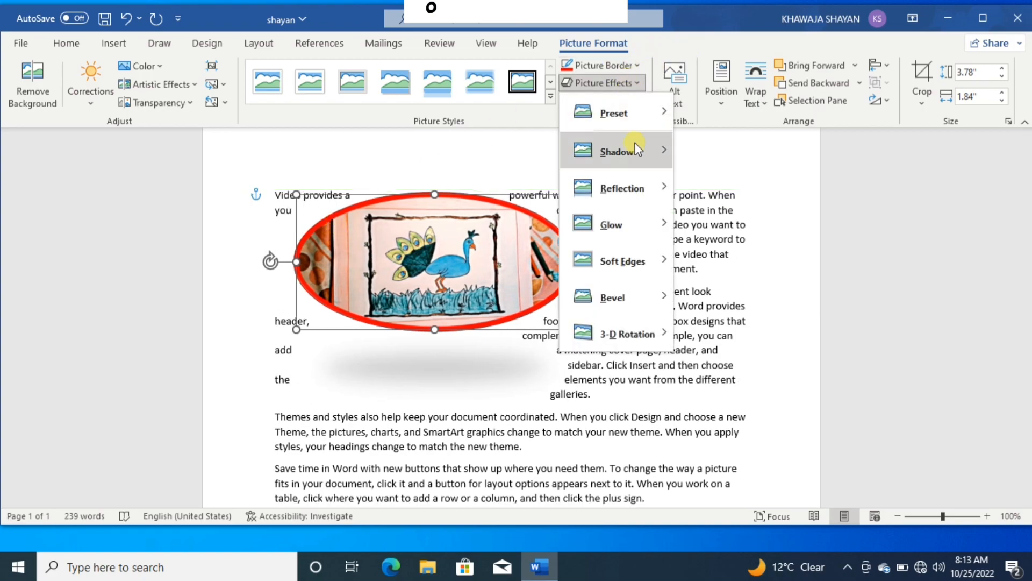
{"action": "mouse_move", "coordinate": [640, 153]}
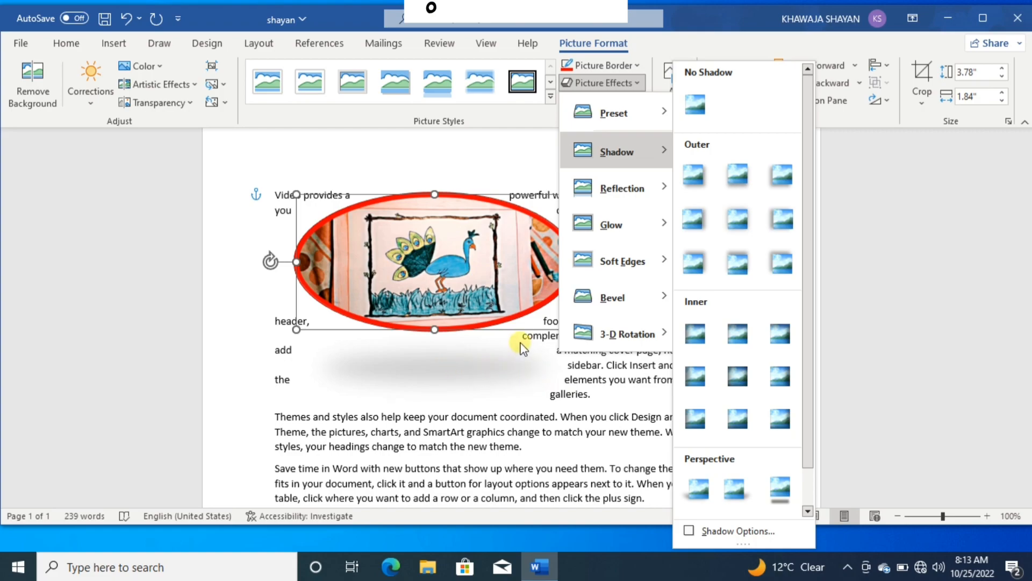
{"action": "mouse_move", "coordinate": [643, 189]}
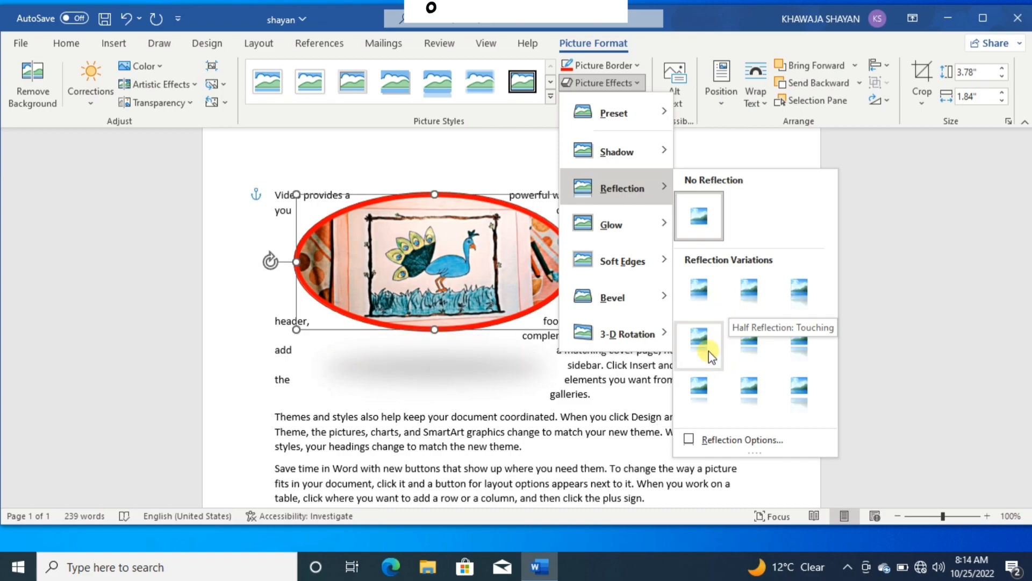
{"action": "mouse_move", "coordinate": [659, 224]}
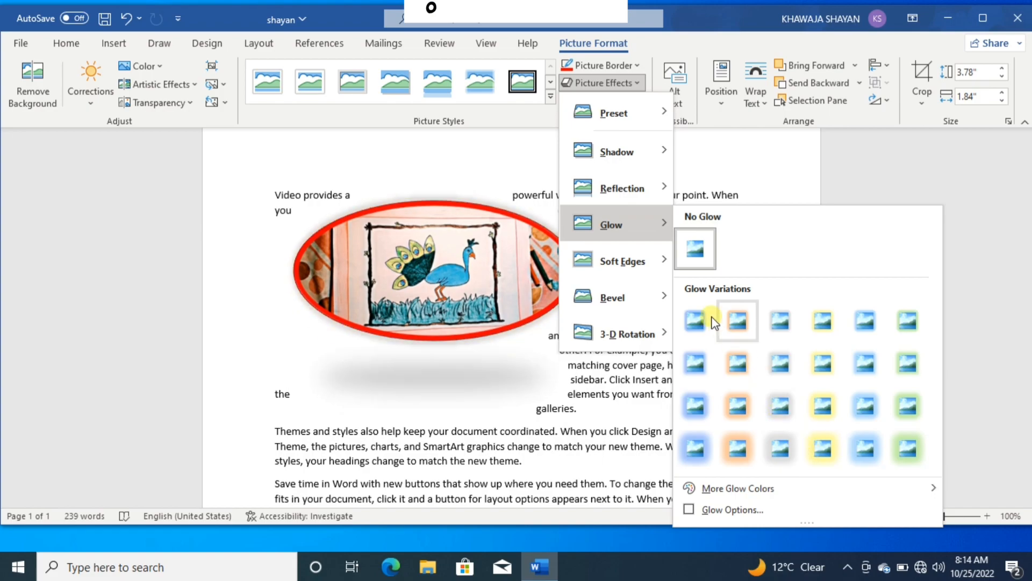
{"action": "mouse_move", "coordinate": [647, 260]}
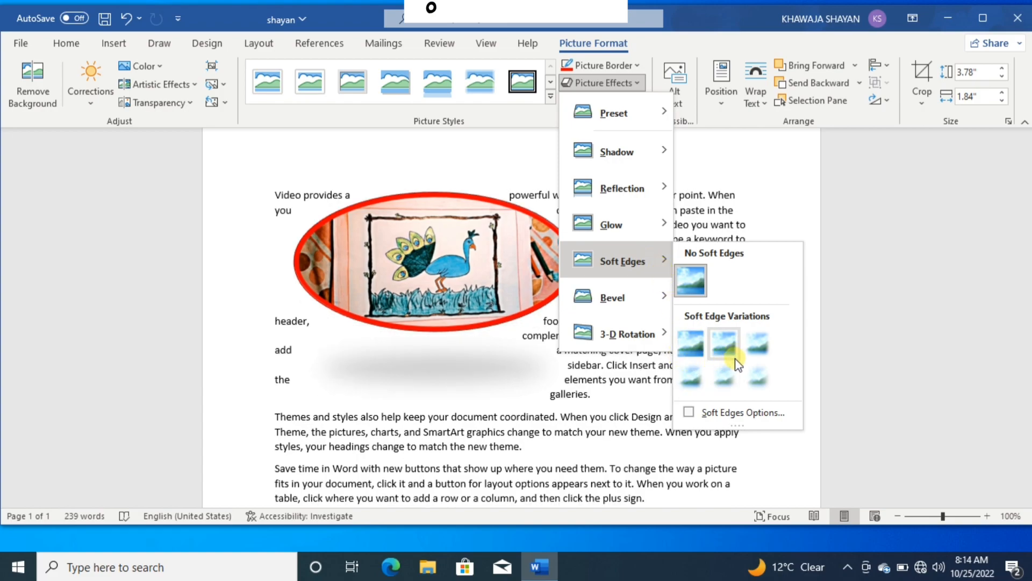
{"action": "left_click", "coordinate": [700, 380]}
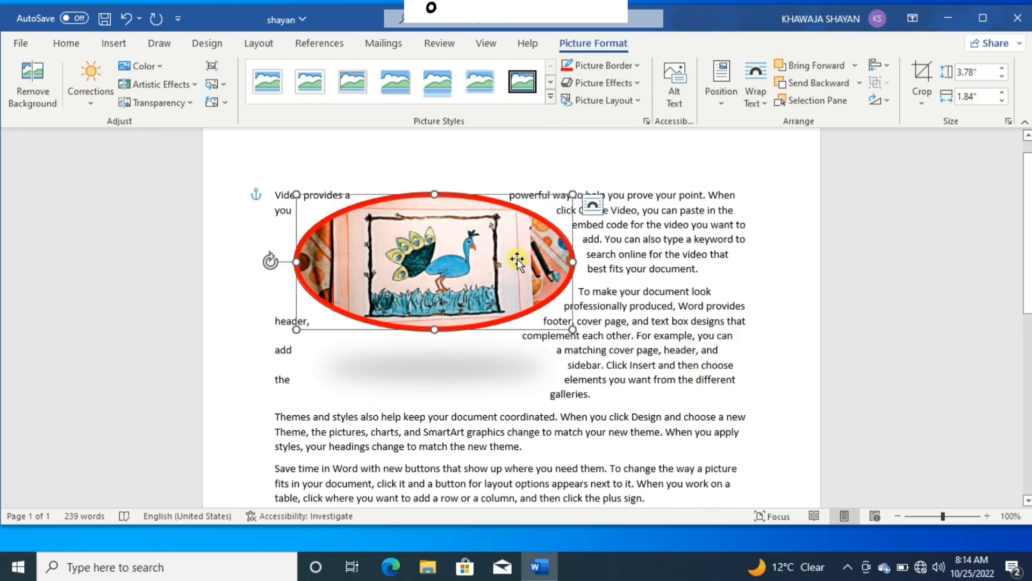
- Review the oval picture's Soft Edges, Bevel and 3-D Rotation effects and open its detailed glow options
{"action": "left_click", "coordinate": [632, 84]}
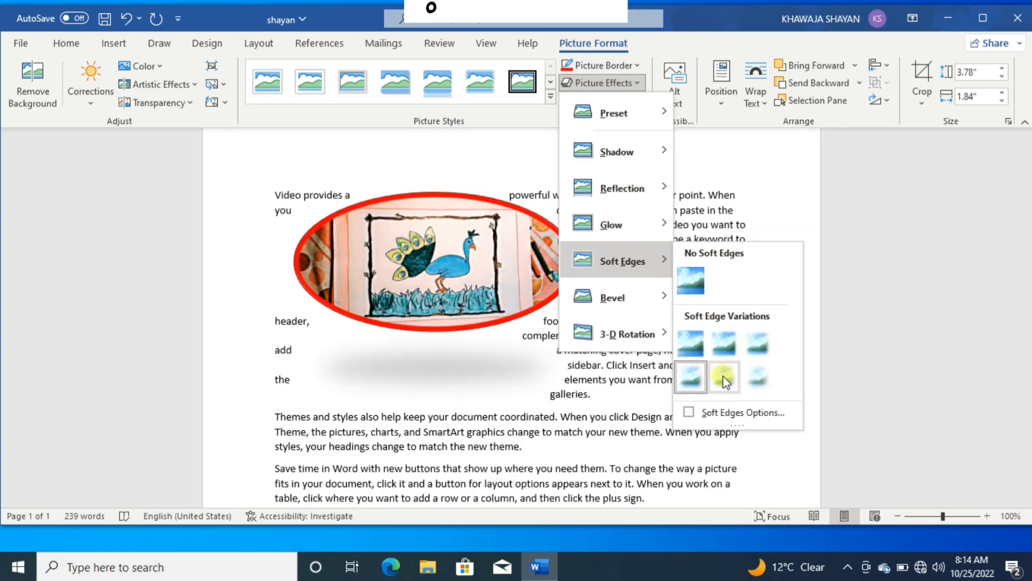
{"action": "mouse_move", "coordinate": [665, 303]}
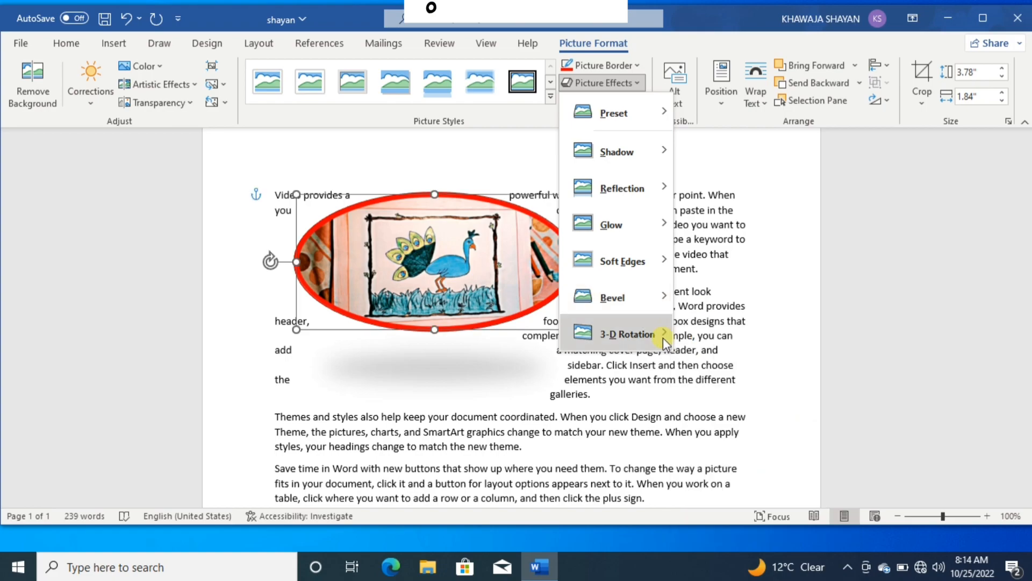
{"action": "mouse_move", "coordinate": [663, 338]}
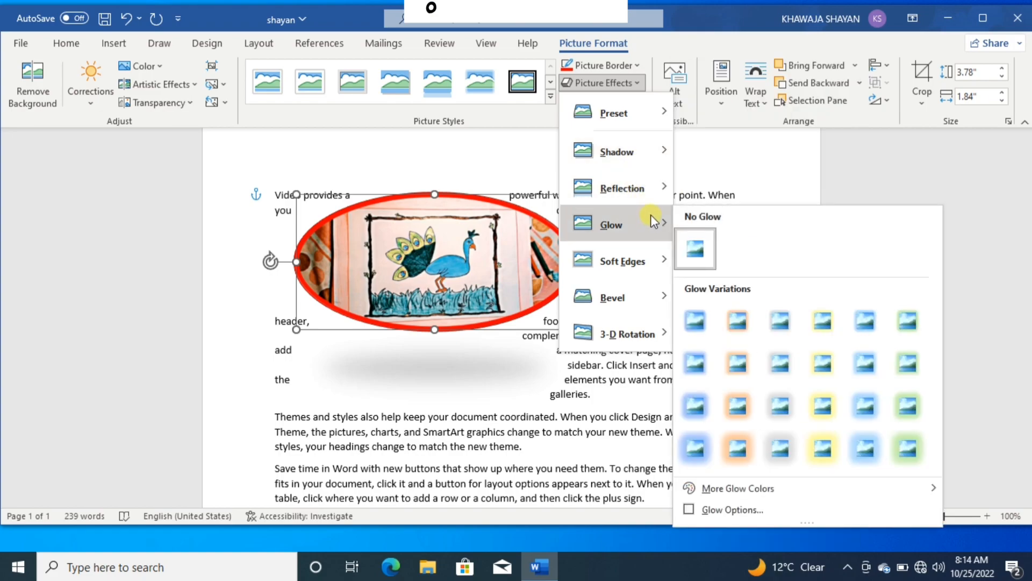
{"action": "left_click", "coordinate": [740, 509]}
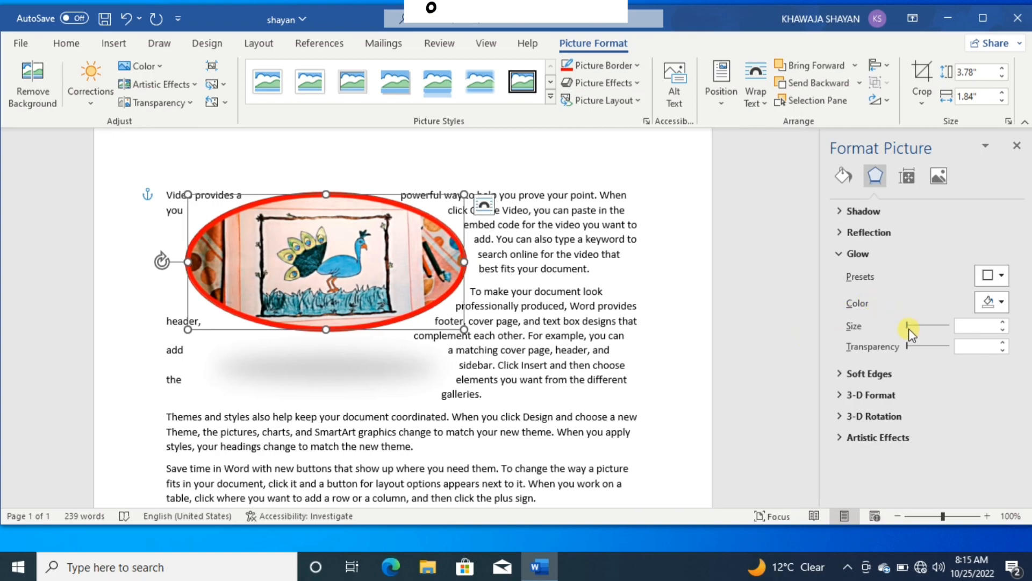
- Give the oval picture a yellow glow with a size of 52 pt and 55% transparency
{"action": "left_click", "coordinate": [922, 325]}
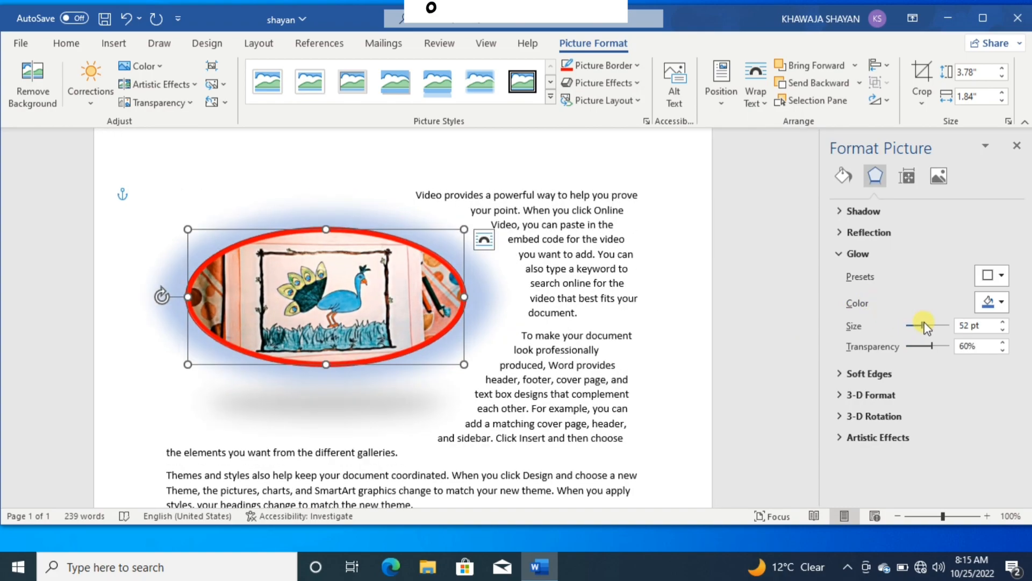
{"action": "left_click_drag", "start_coordinate": [929, 344], "coordinate": [924, 345]}
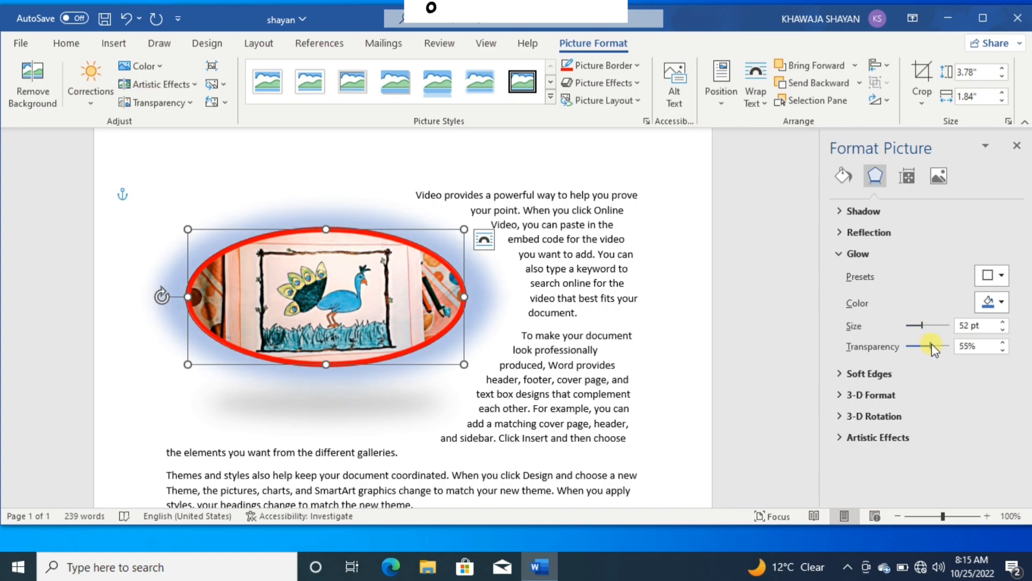
{"action": "left_click", "coordinate": [1001, 298]}
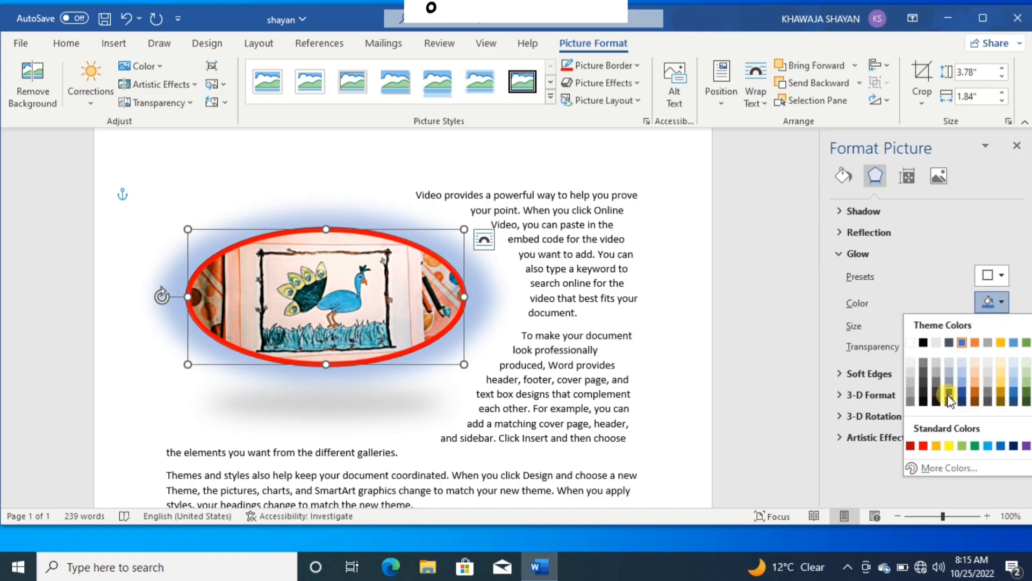
{"action": "left_click", "coordinate": [950, 447]}
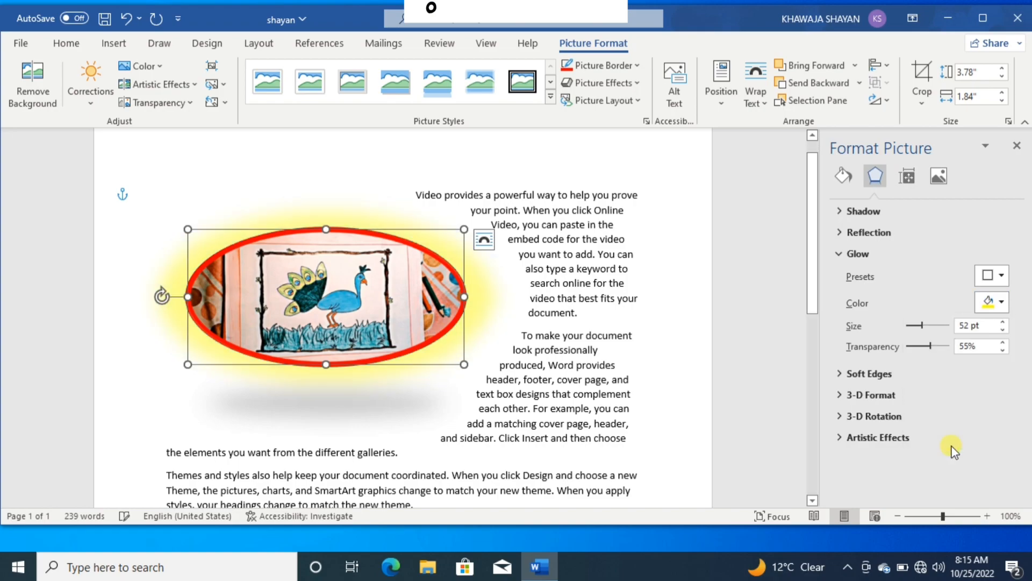
- Apply the 11 pt green glow preset to the oval picture and close the picture formatting options
{"action": "left_click", "coordinate": [990, 276]}
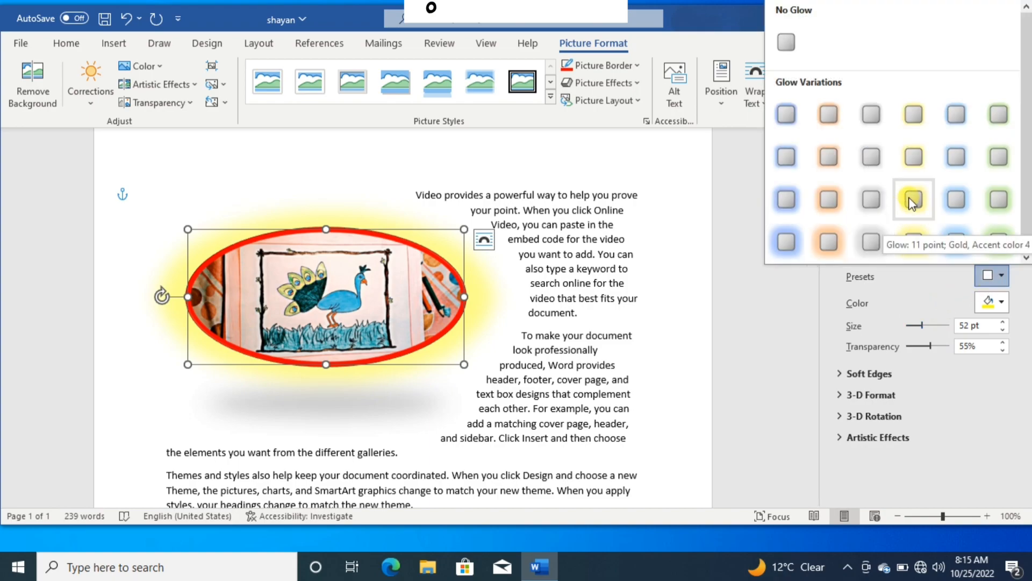
{"action": "left_click", "coordinate": [996, 213]}
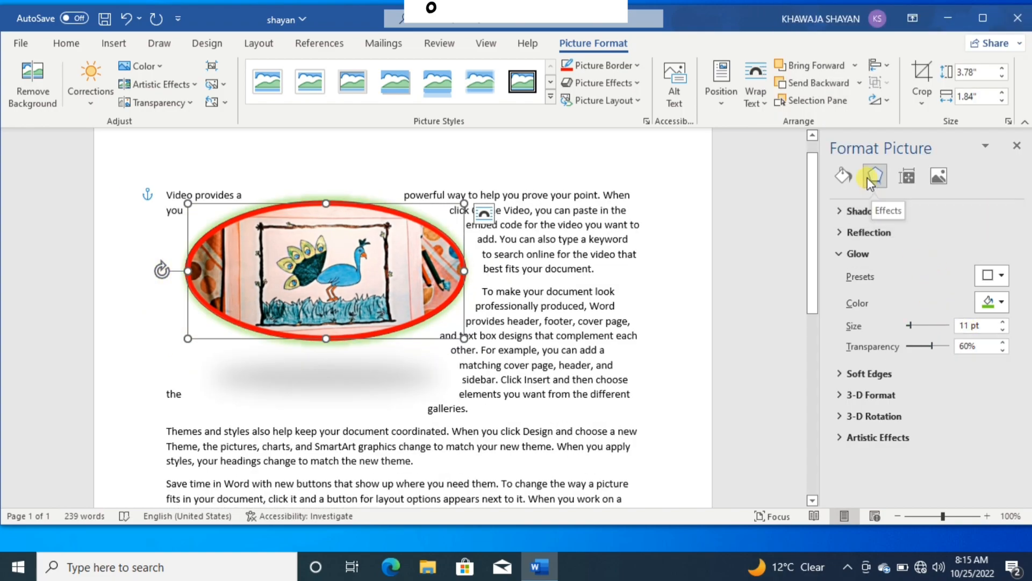
{"action": "left_click", "coordinate": [1017, 145]}
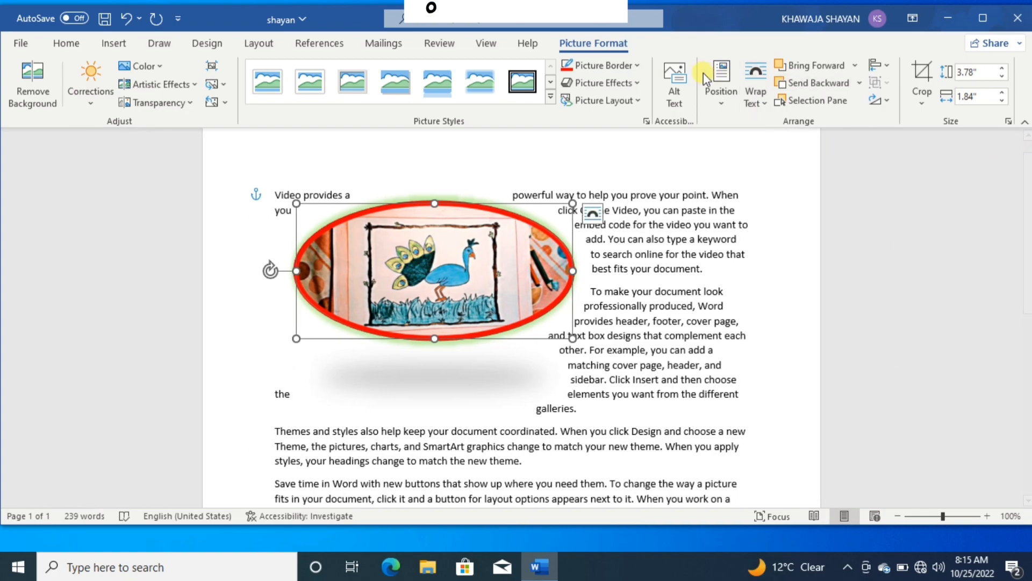
- Convert the oval picture to the first SmartArt picture layout and caption it "FIG 1"
{"action": "left_click", "coordinate": [634, 100]}
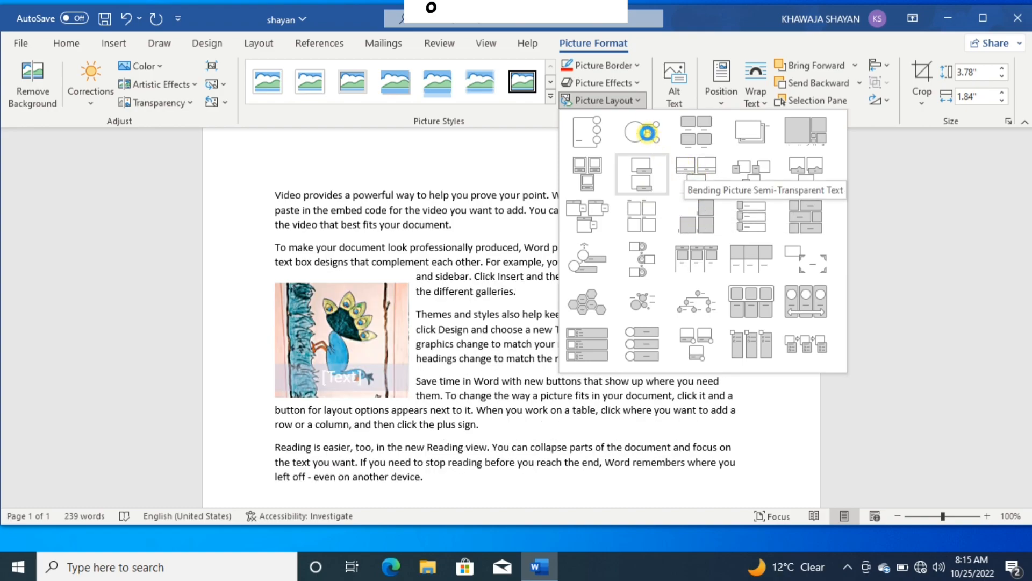
{"action": "left_click", "coordinate": [592, 132]}
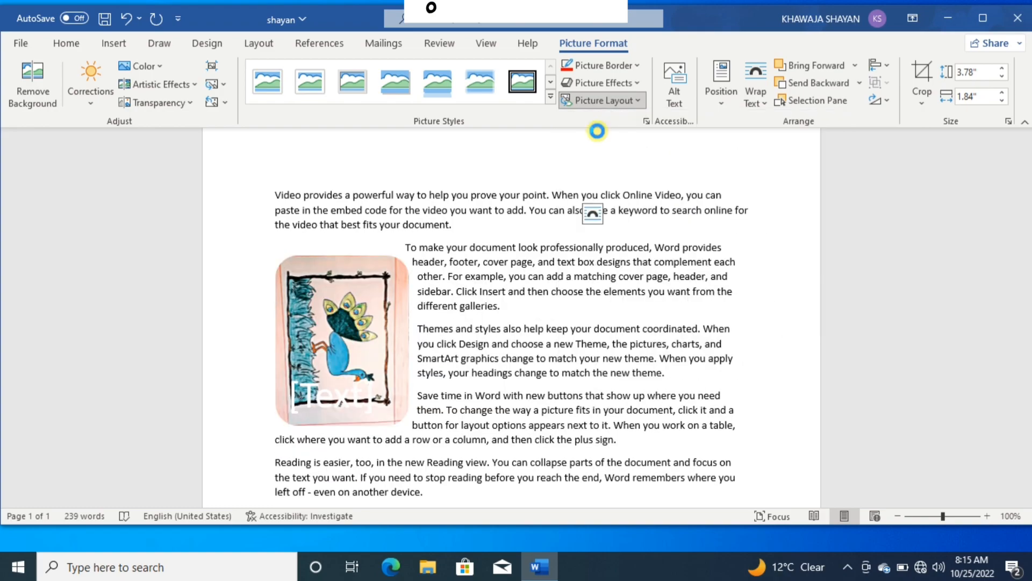
{"action": "left_click", "coordinate": [342, 396]}
{"action": "type", "text": "FIG 1"}
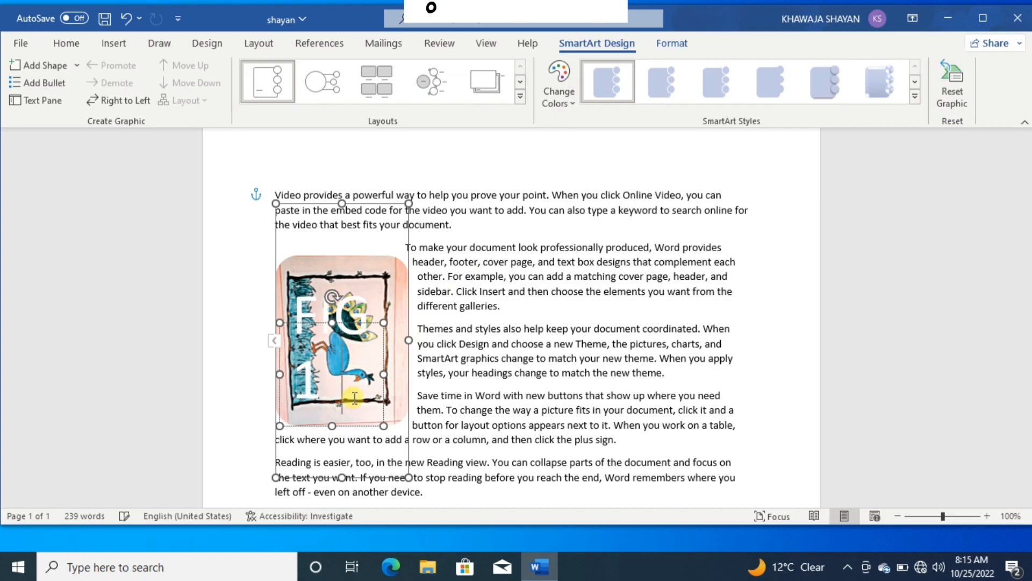
{"action": "key", "text": "BackSpace"}
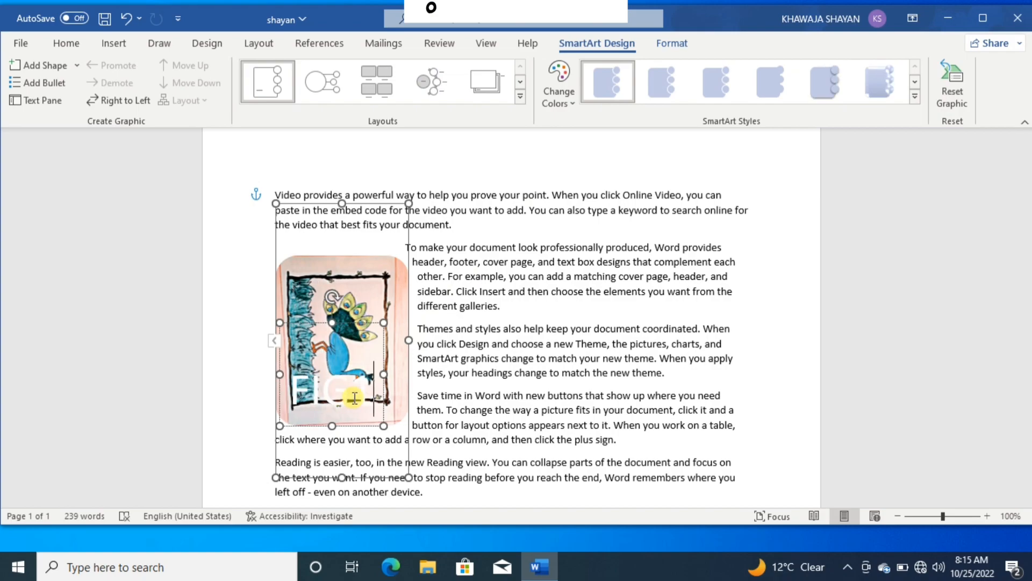
{"action": "key", "text": "BackSpace"}
{"action": "type", "text": "1"}
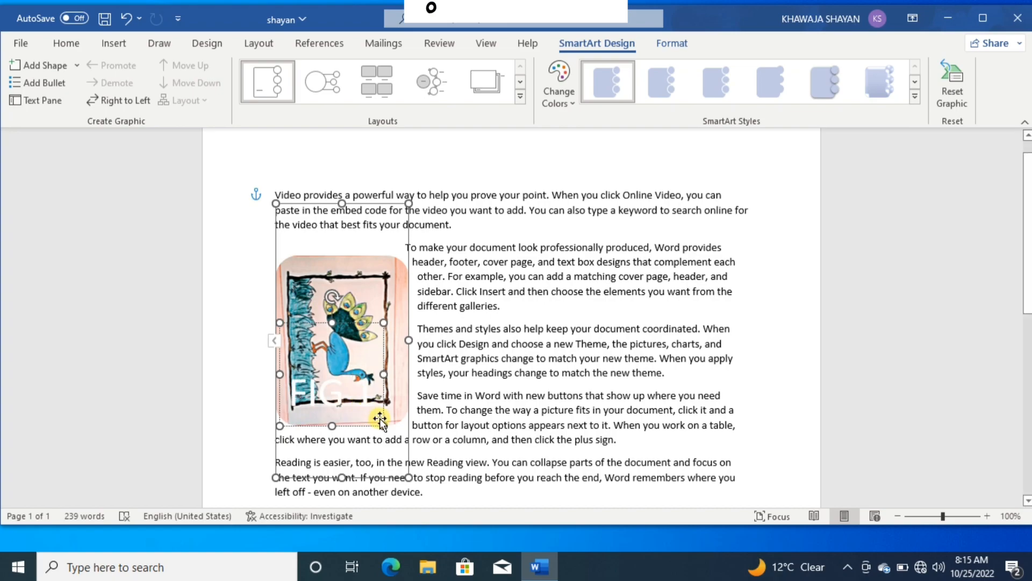
- Undo the caption and the SmartArt conversion of the picture
{"action": "key", "text": "ctrl+z"}
{"action": "key", "text": "ctrl+z"}
{"action": "key", "text": "ctrl+z"}
{"action": "key", "text": "ctrl+z"}
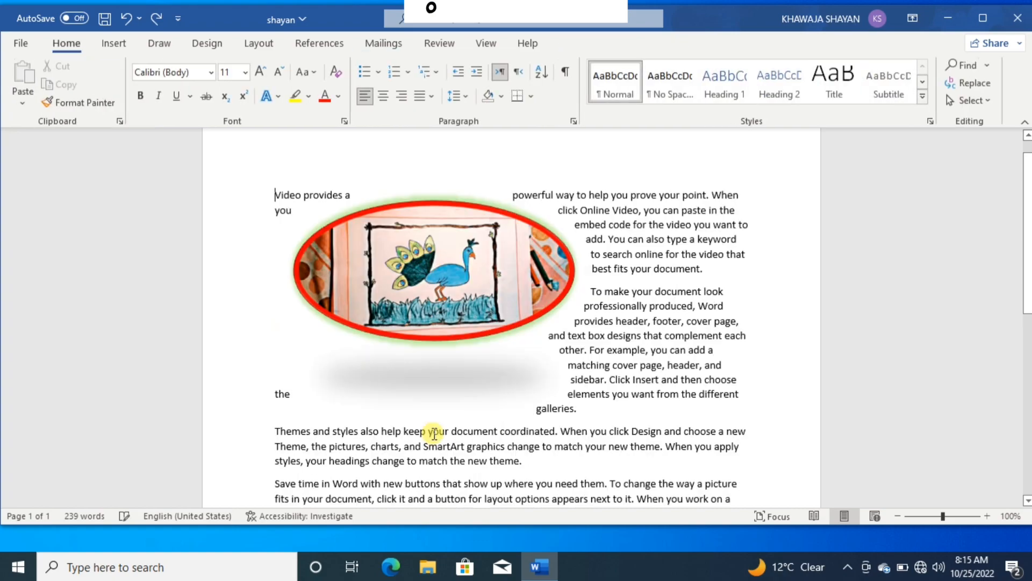
- Reselect the oval picture and review its alt text settings and Position layouts
{"action": "left_click", "coordinate": [114, 44]}
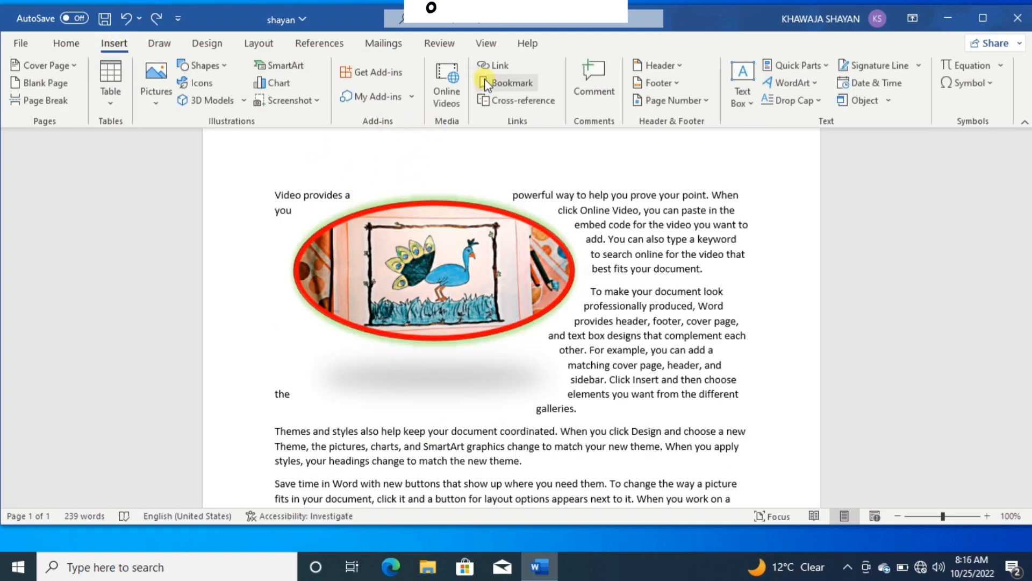
{"action": "left_click", "coordinate": [466, 241]}
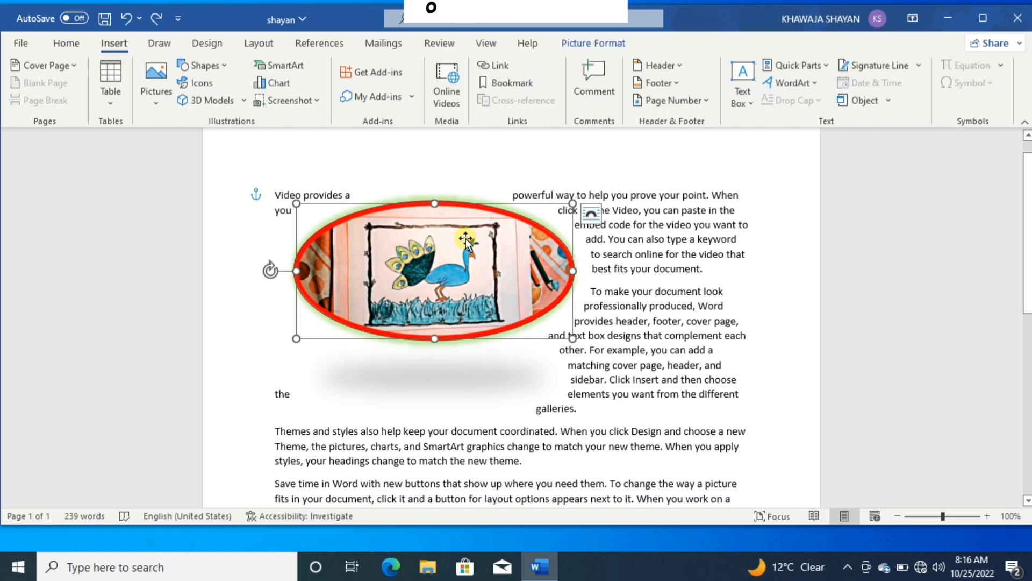
{"action": "left_click", "coordinate": [618, 44]}
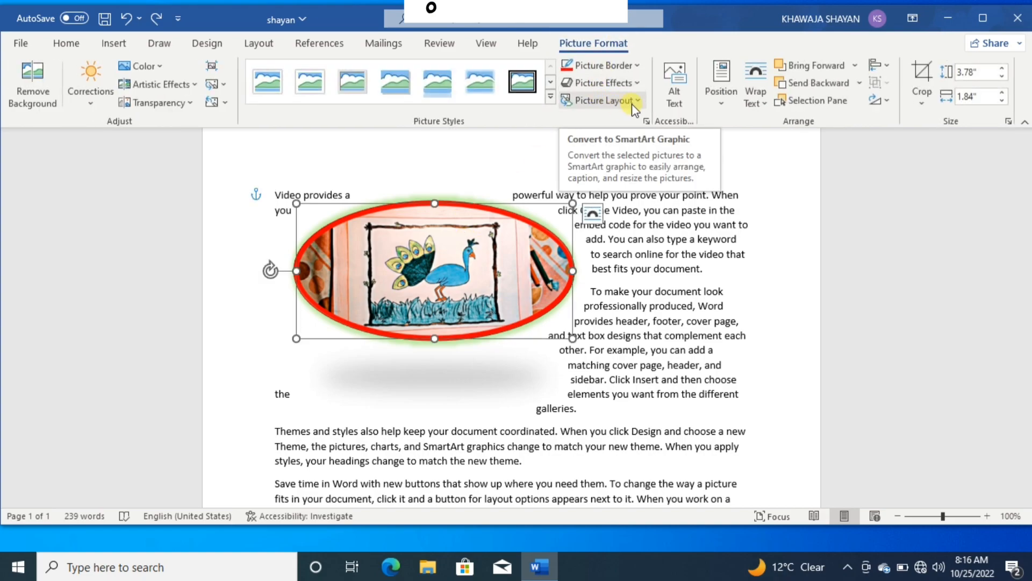
{"action": "left_click", "coordinate": [669, 96]}
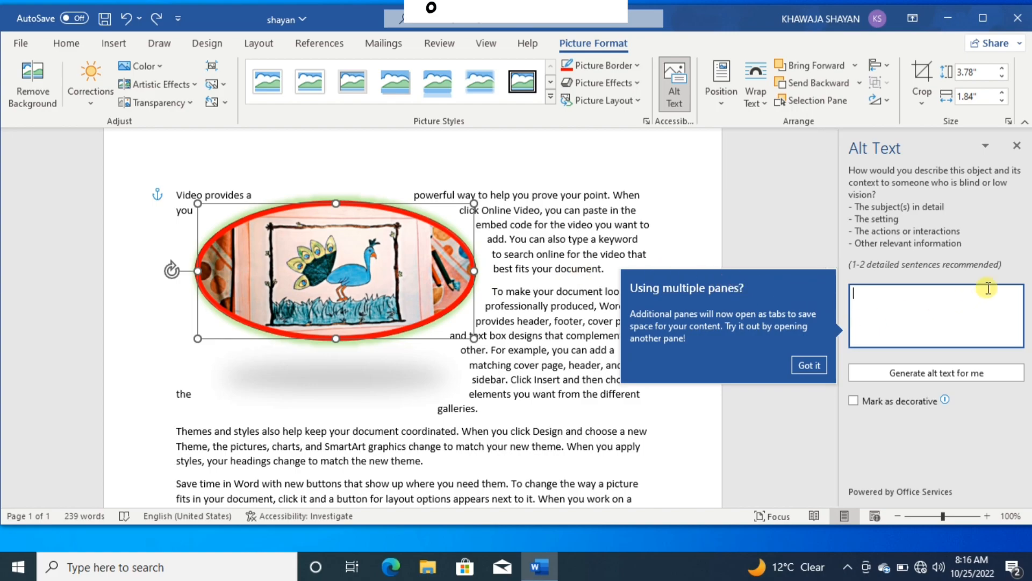
{"action": "left_click", "coordinate": [1017, 146]}
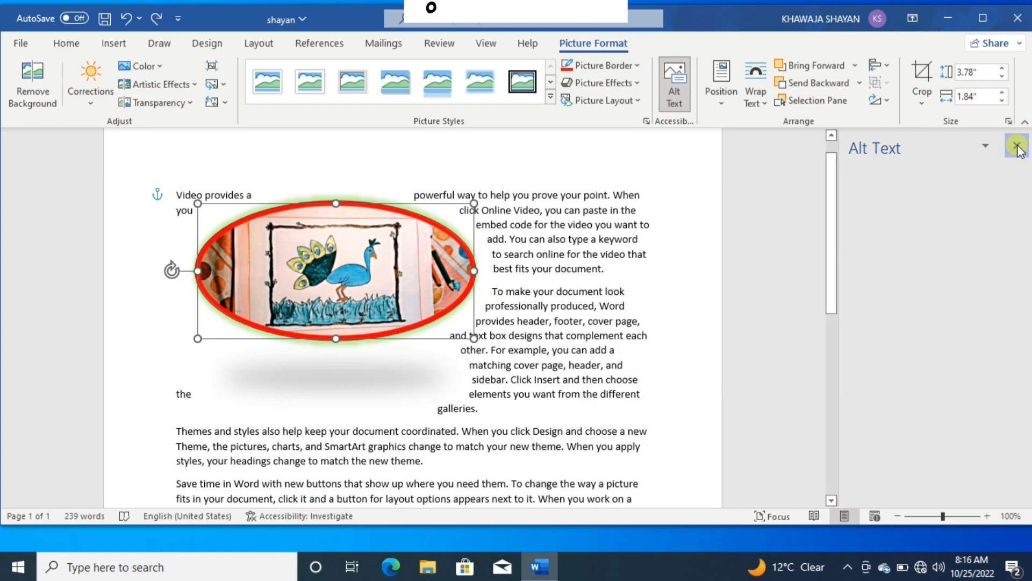
{"action": "left_click", "coordinate": [721, 105]}
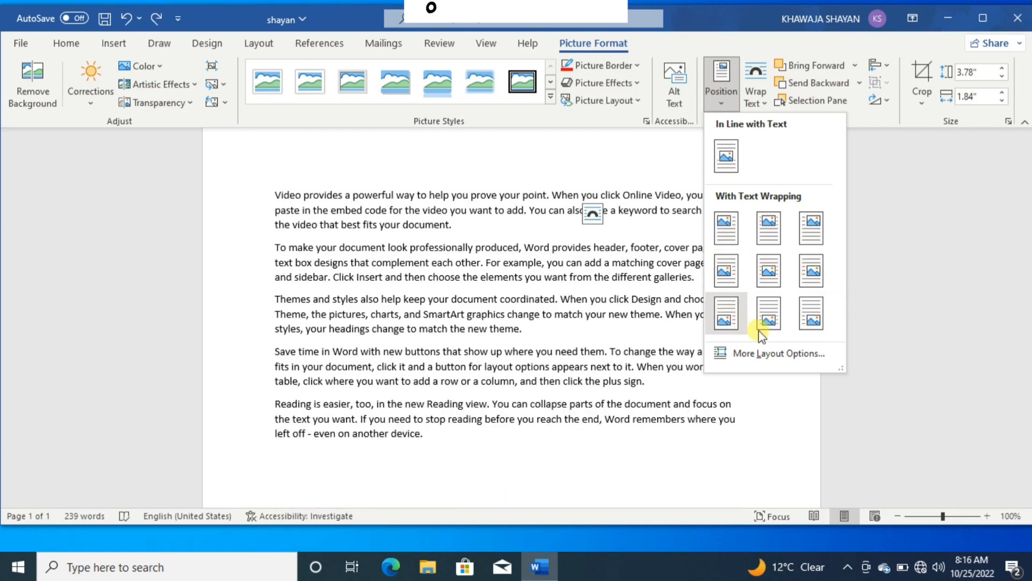
{"action": "left_click", "coordinate": [865, 217]}
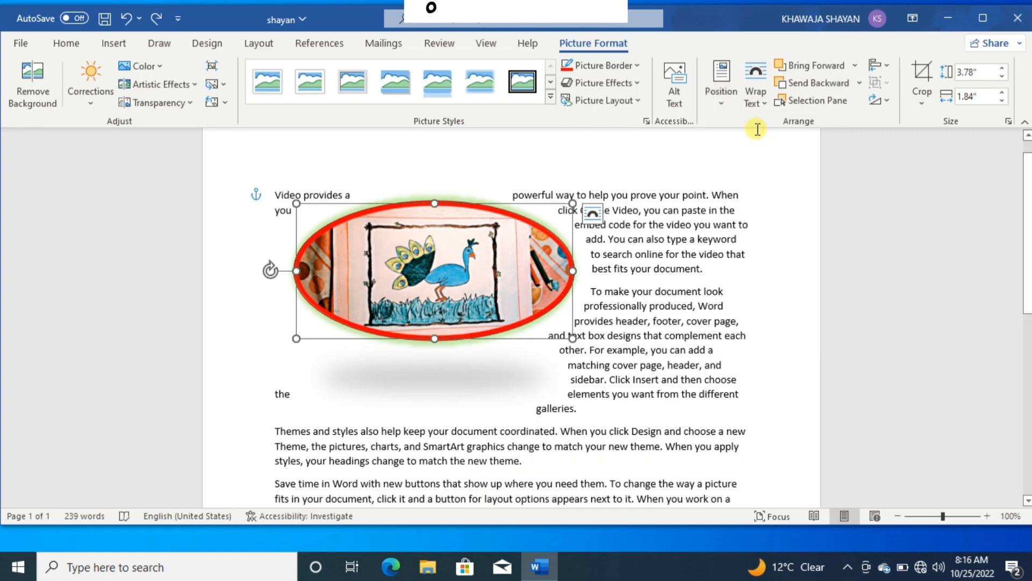
- Set the oval picture's text wrapping to Tight and move it to the right side of the opening paragraphs
{"action": "left_click", "coordinate": [752, 101]}
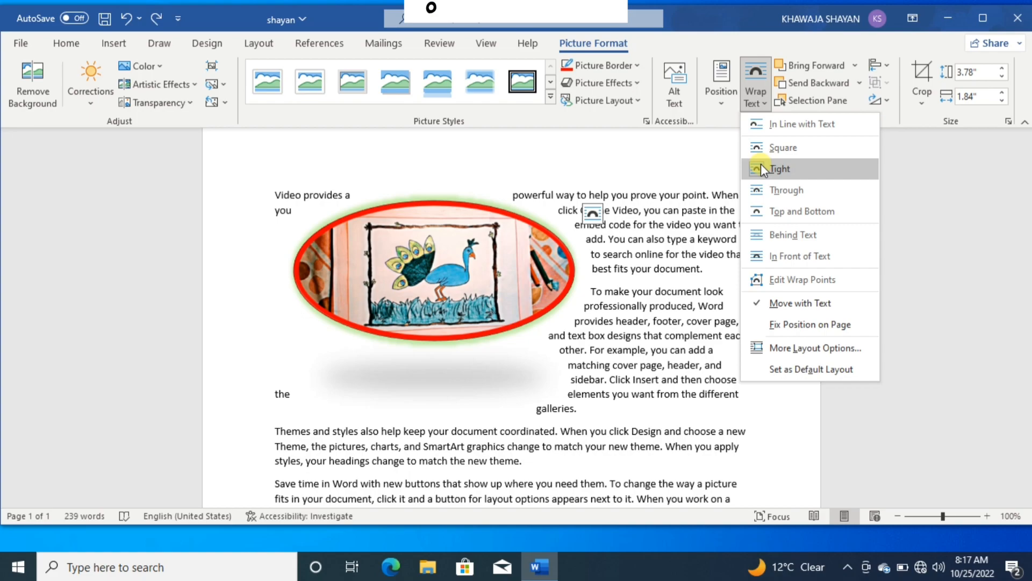
{"action": "left_click", "coordinate": [760, 163]}
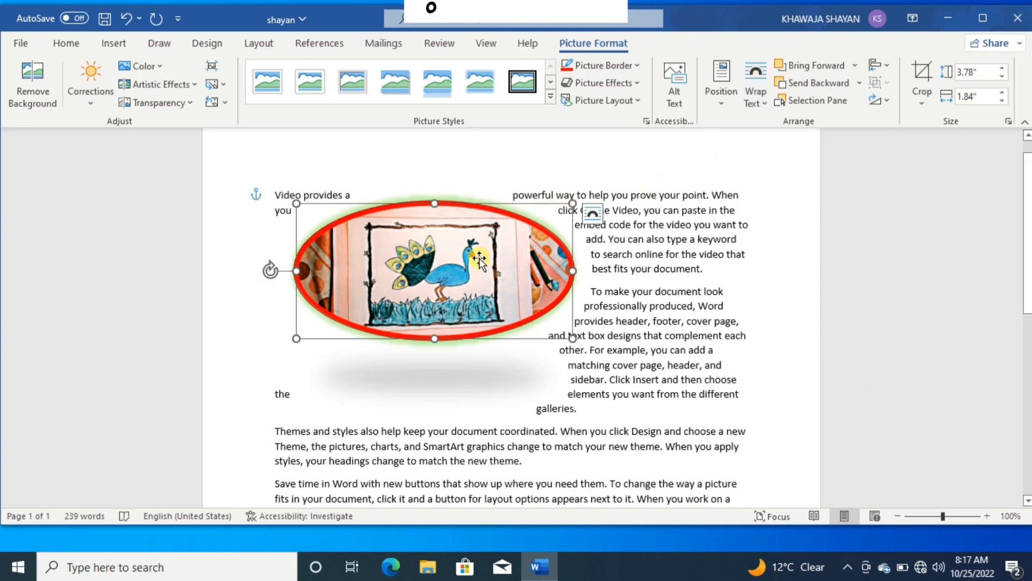
{"action": "left_click_drag", "start_coordinate": [479, 257], "coordinate": [650, 257]}
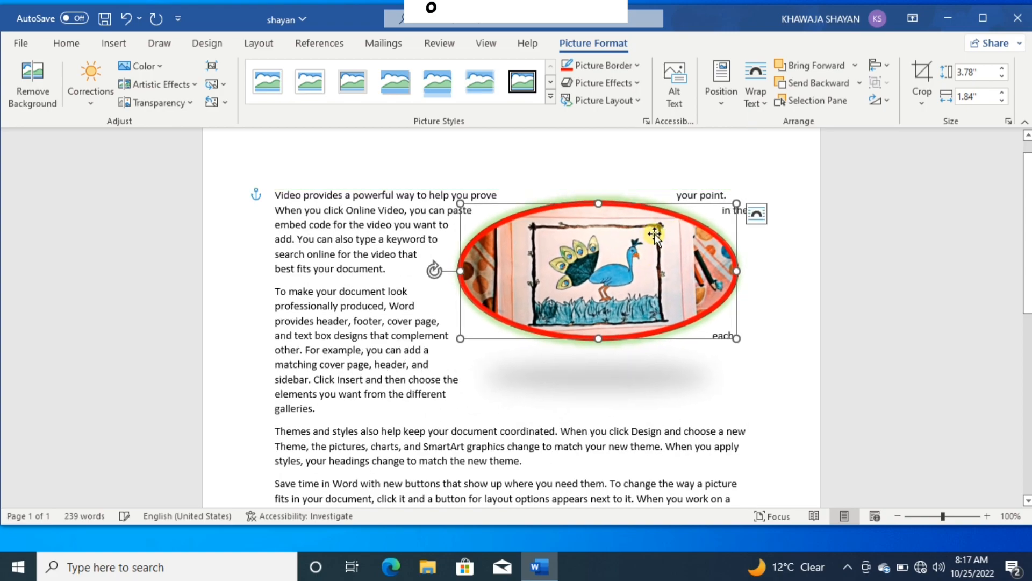
- Preview the Behind Text wrapping and display the oval picture's wrap points
{"action": "left_click", "coordinate": [747, 111]}
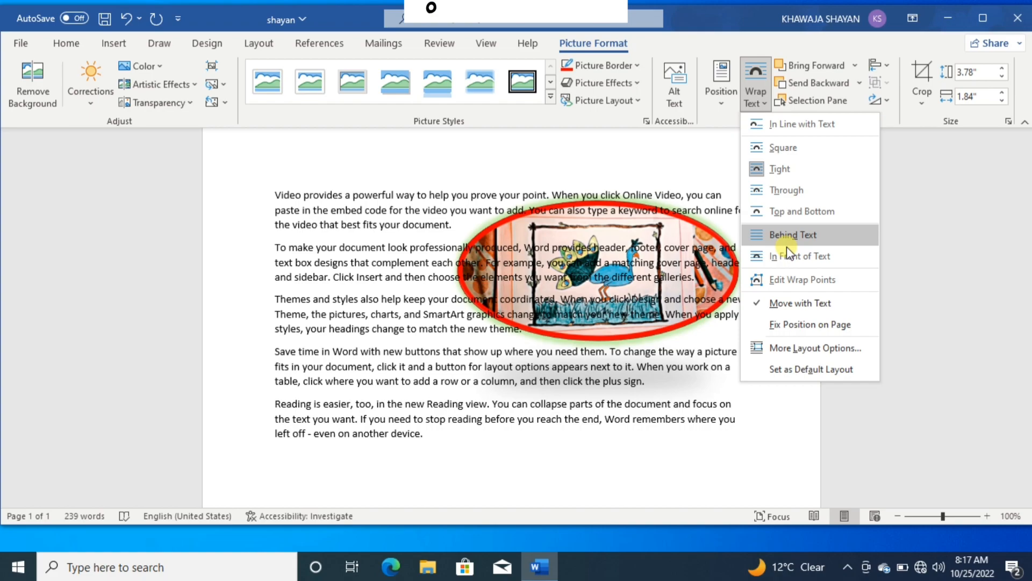
{"action": "left_click", "coordinate": [790, 280]}
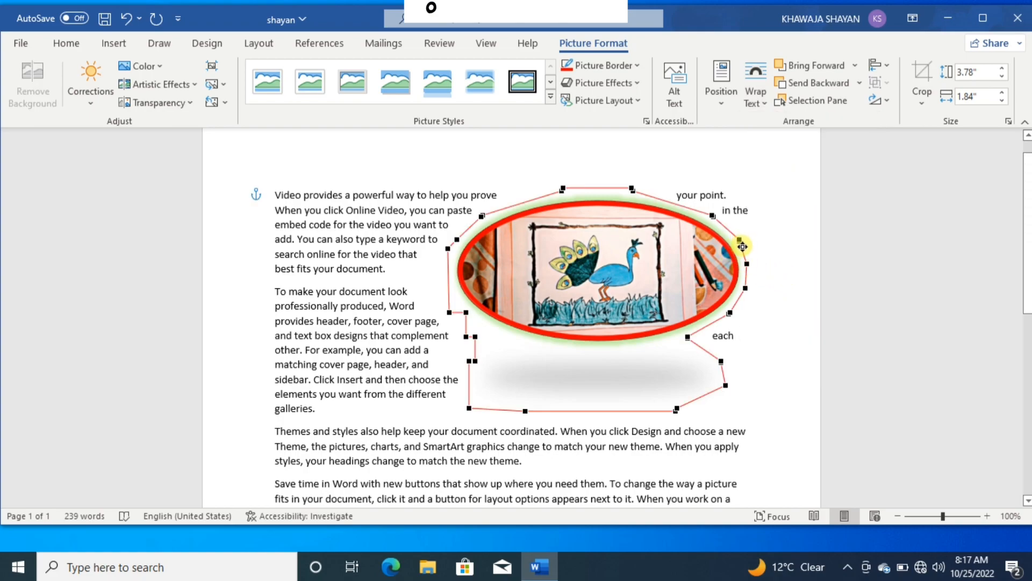
{"action": "left_click", "coordinate": [799, 316]}
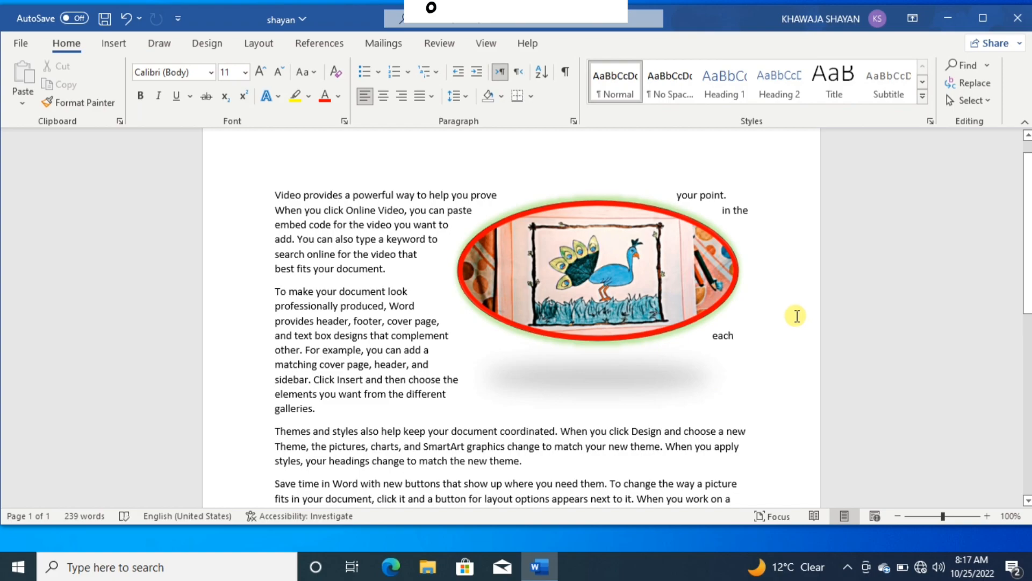
- Fix the oval picture's position on the page and move it farther right, past the text margin
{"action": "left_click", "coordinate": [682, 288]}
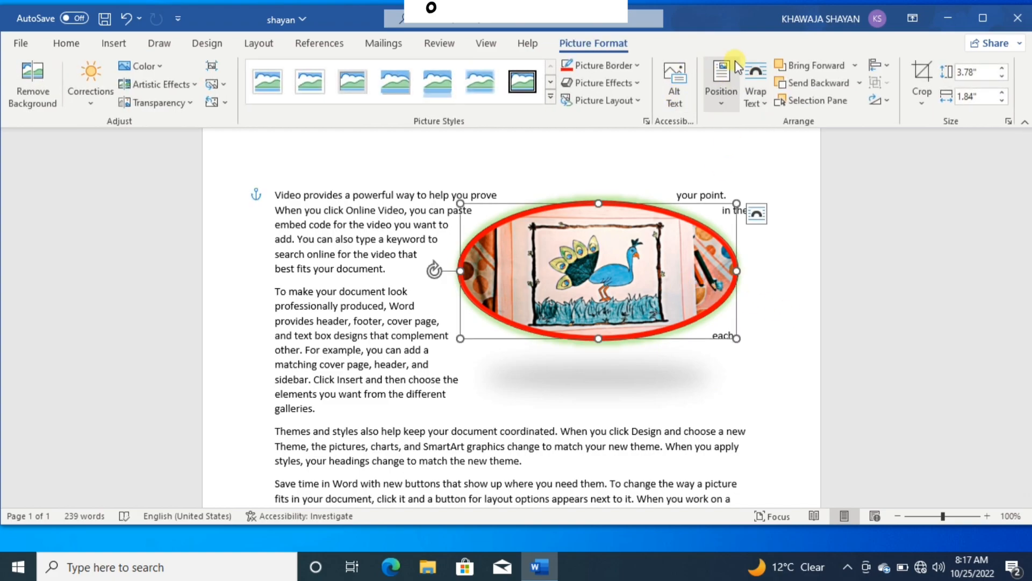
{"action": "left_click", "coordinate": [755, 99]}
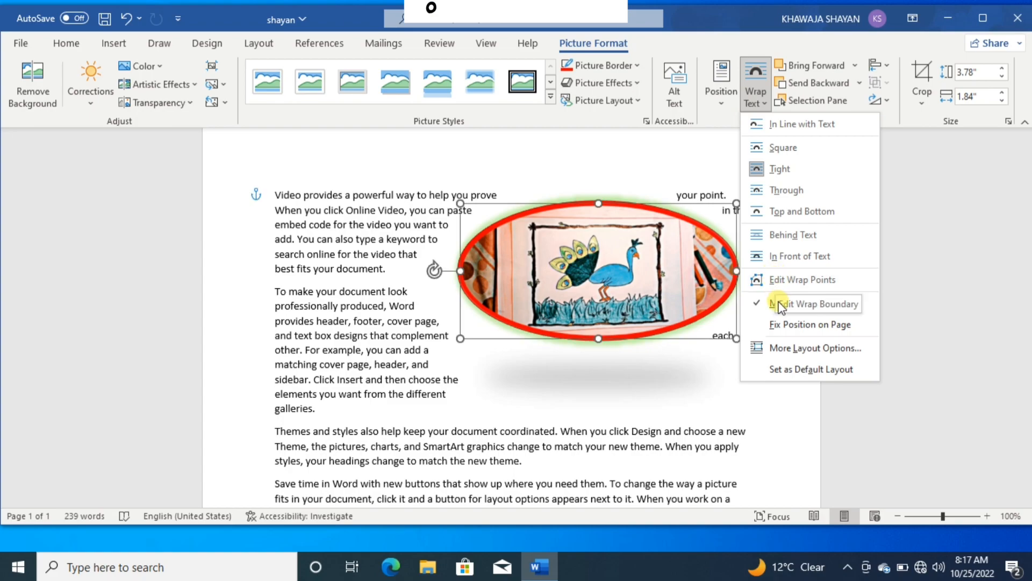
{"action": "left_click", "coordinate": [796, 312]}
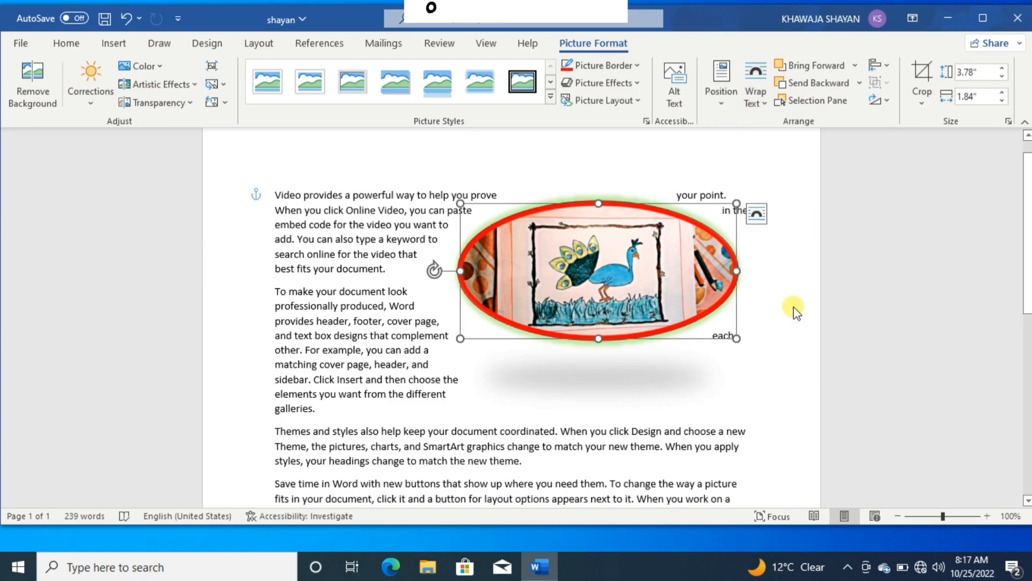
{"action": "left_click_drag", "start_coordinate": [656, 346], "coordinate": [708, 254]}
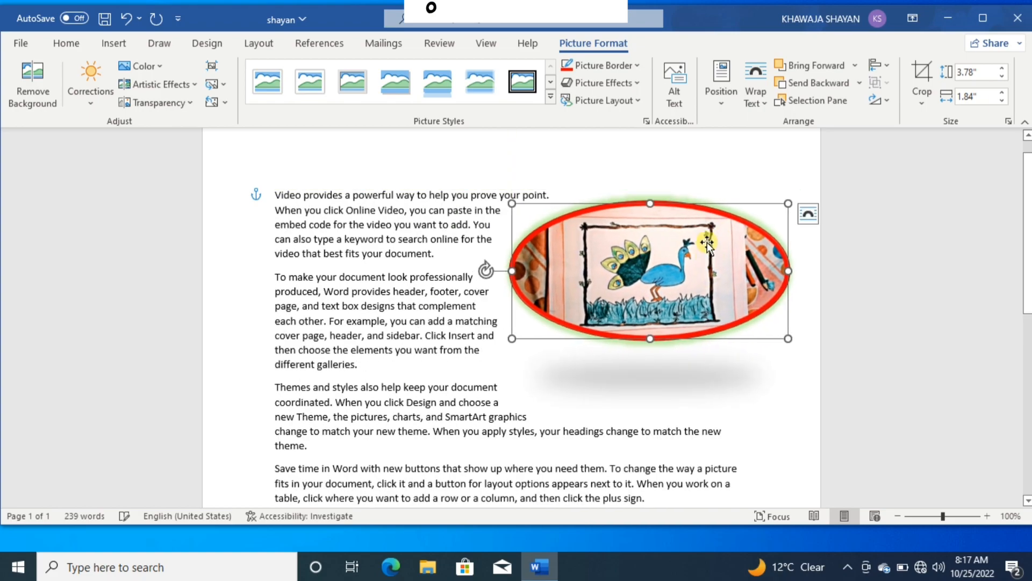
- Set the oval picture to move with the text, shift it lower beside the middle paragraphs, and check its wrapping options
{"action": "left_click", "coordinate": [763, 98]}
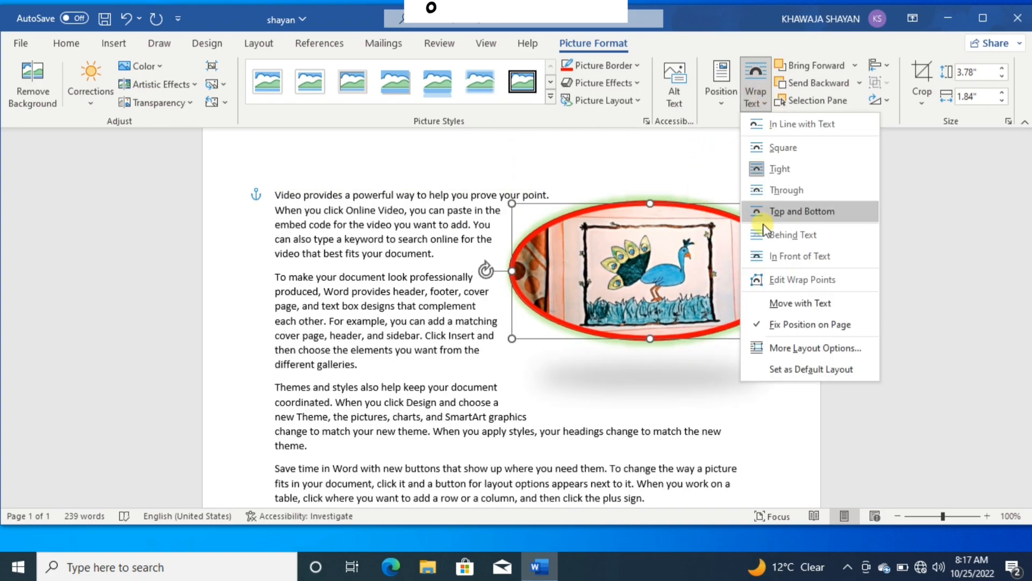
{"action": "left_click", "coordinate": [804, 325]}
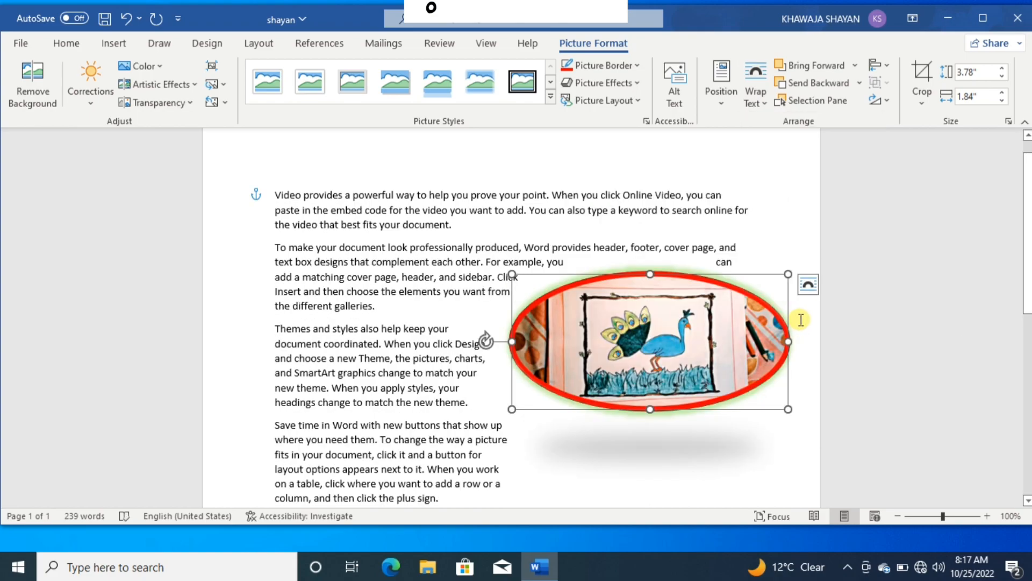
{"action": "left_click", "coordinate": [758, 107]}
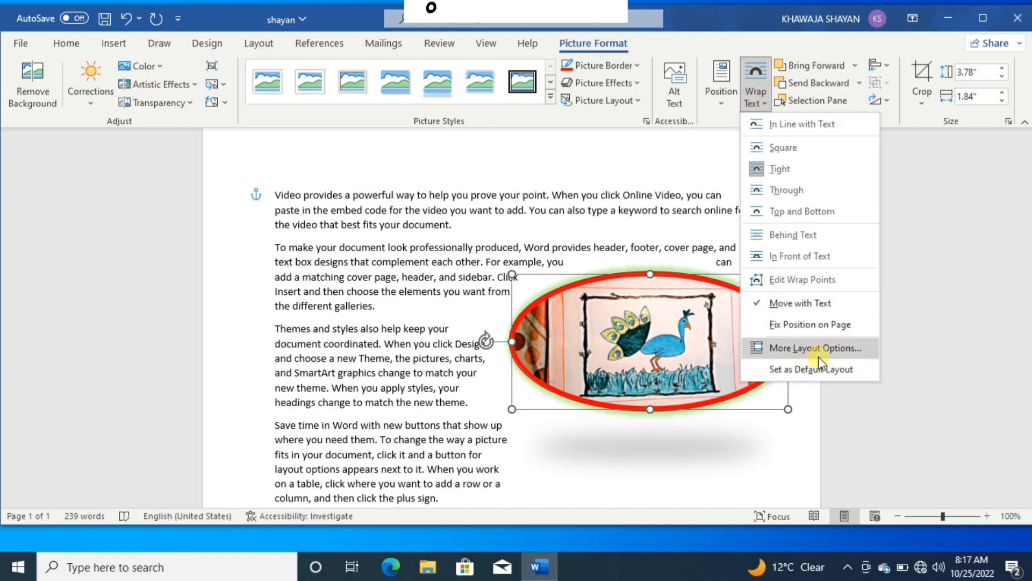
{"action": "left_click", "coordinate": [771, 434]}
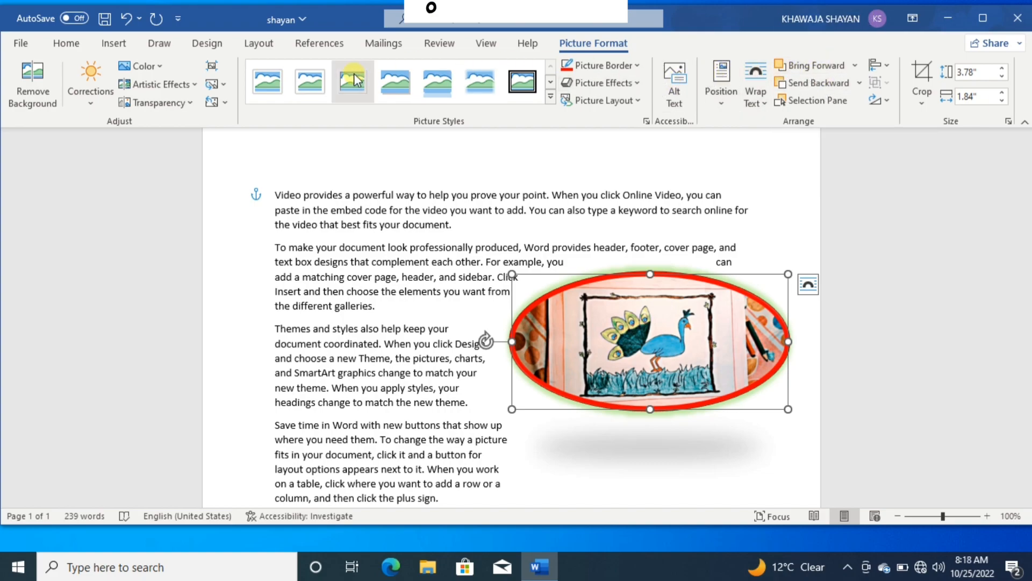
- Draw an oval shape about 1.43 inches high and 1.53 inches wide over the lower part of the picture
{"action": "left_click", "coordinate": [116, 44]}
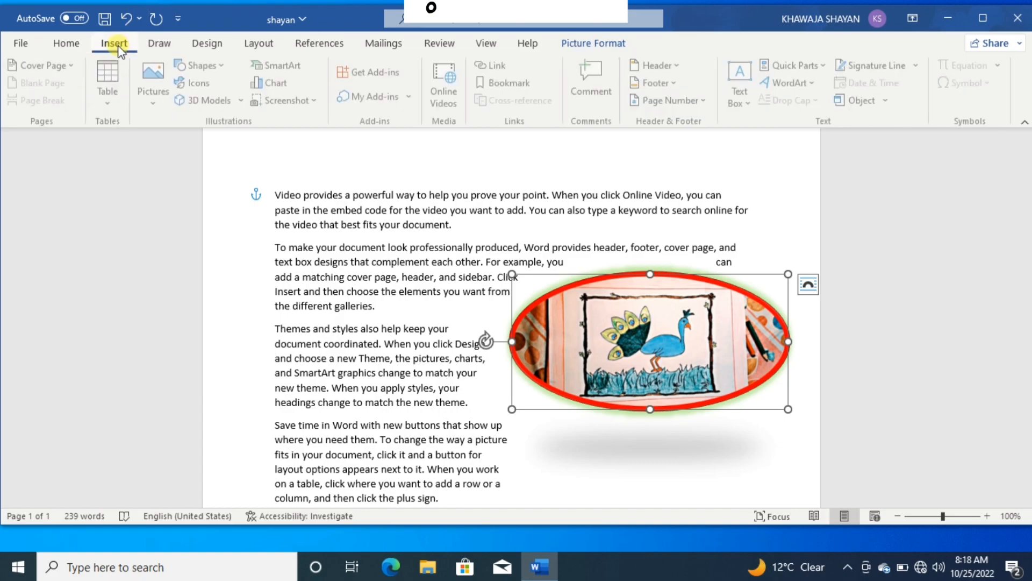
{"action": "left_click", "coordinate": [217, 69]}
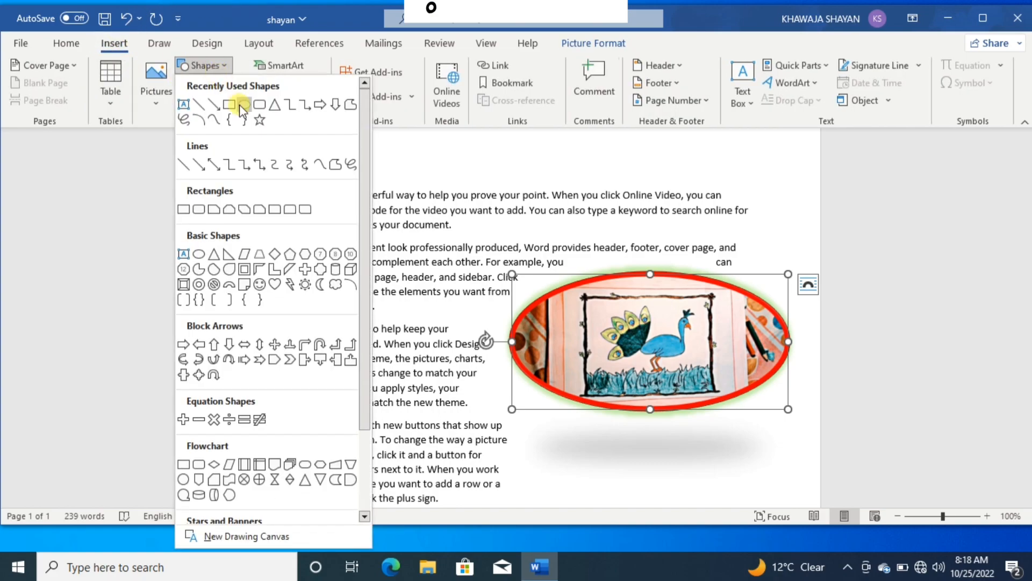
{"action": "left_click", "coordinate": [241, 104]}
{"action": "left_click_drag", "start_coordinate": [588, 345], "coordinate": [702, 449]}
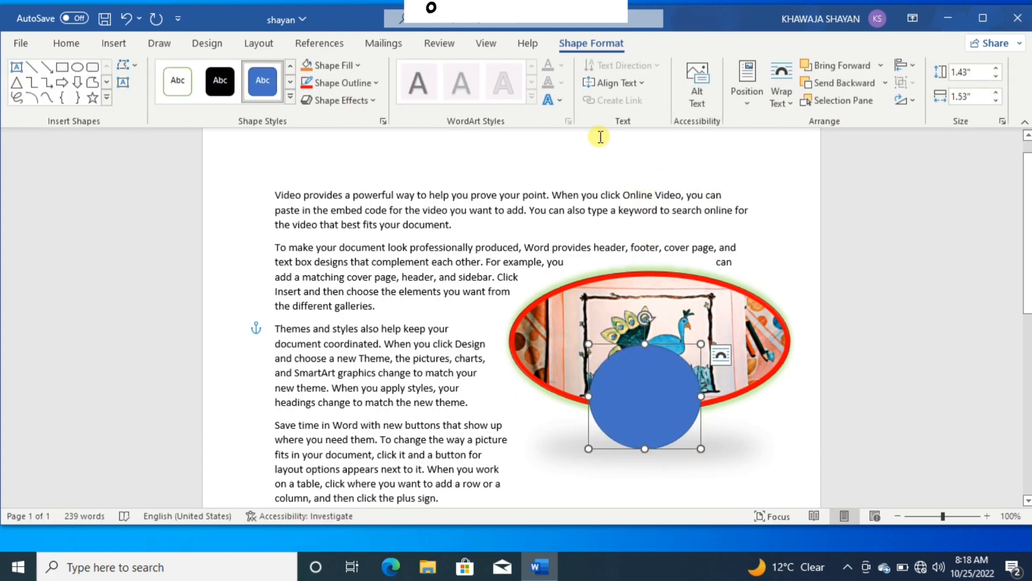
- Send the blue circle backward behind the oval picture, then bring it forward in front of the picture again
{"action": "left_click", "coordinate": [652, 273]}
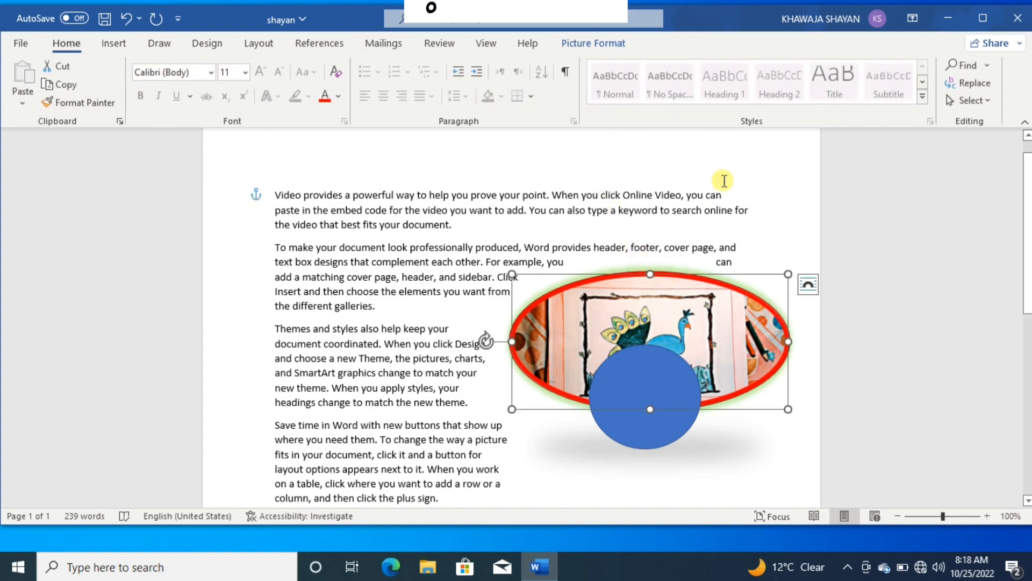
{"action": "left_click", "coordinate": [608, 47]}
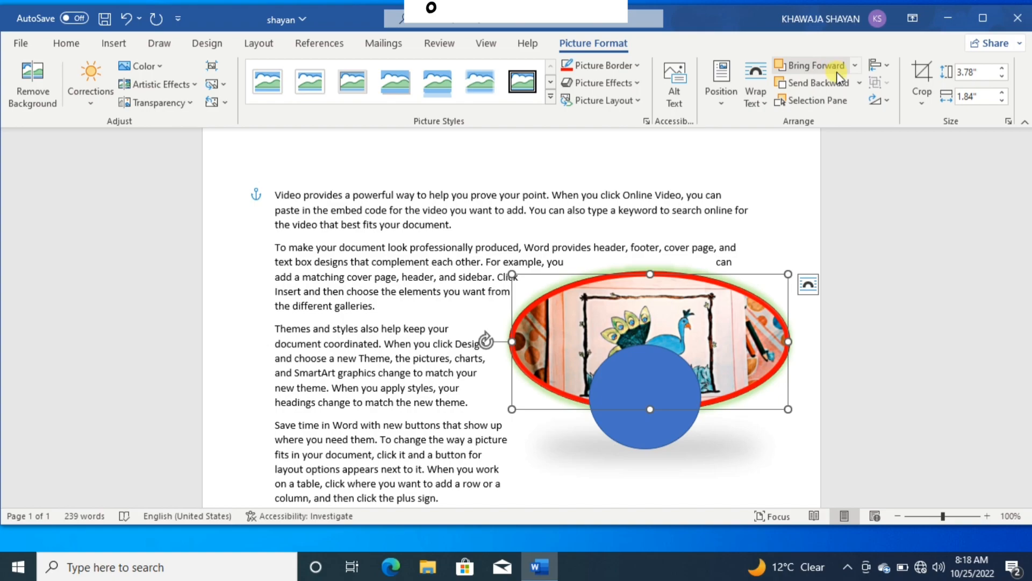
{"action": "left_click", "coordinate": [655, 421]}
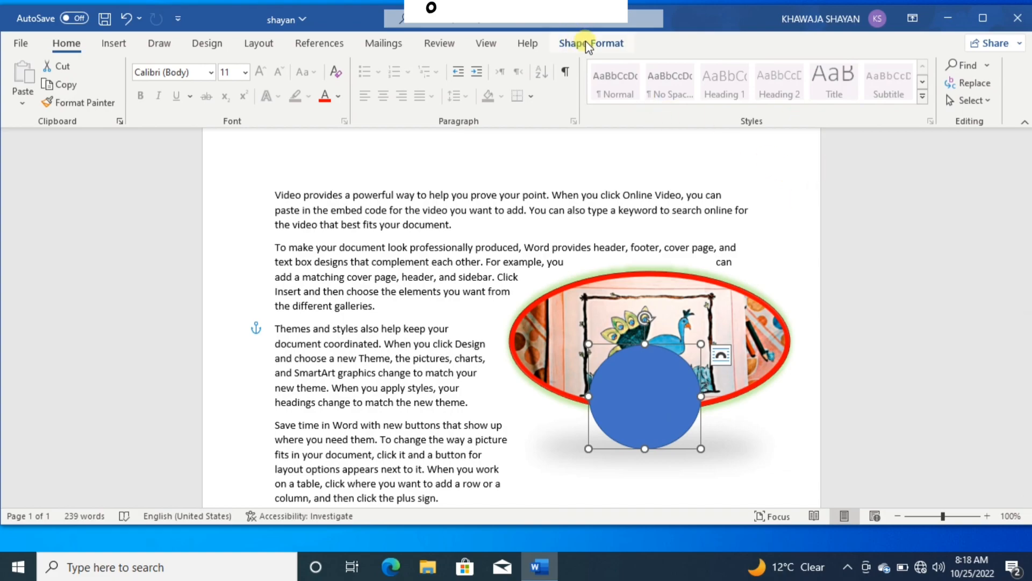
{"action": "left_click", "coordinate": [586, 42]}
{"action": "left_click", "coordinate": [826, 82]}
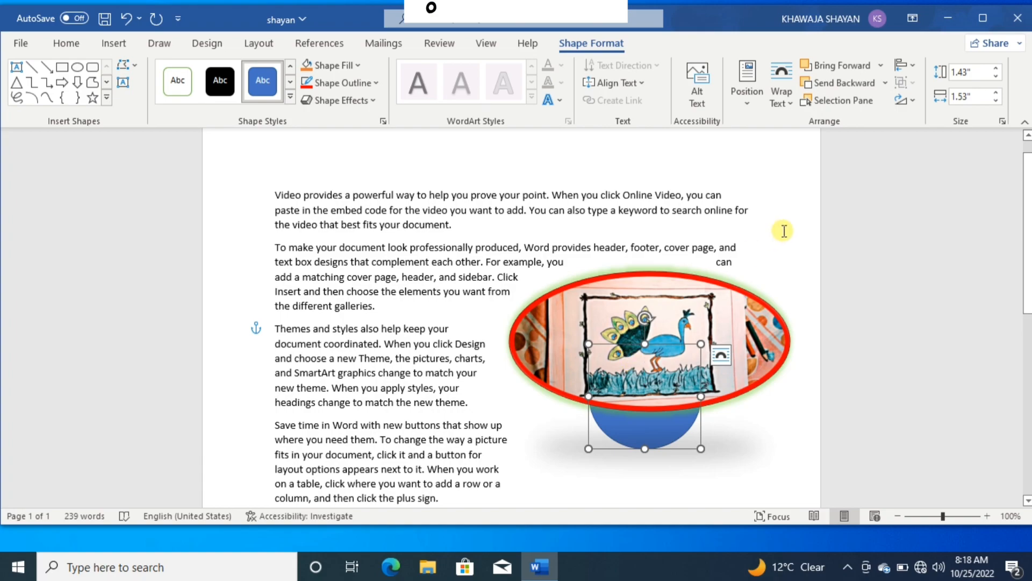
{"action": "left_click", "coordinate": [854, 69]}
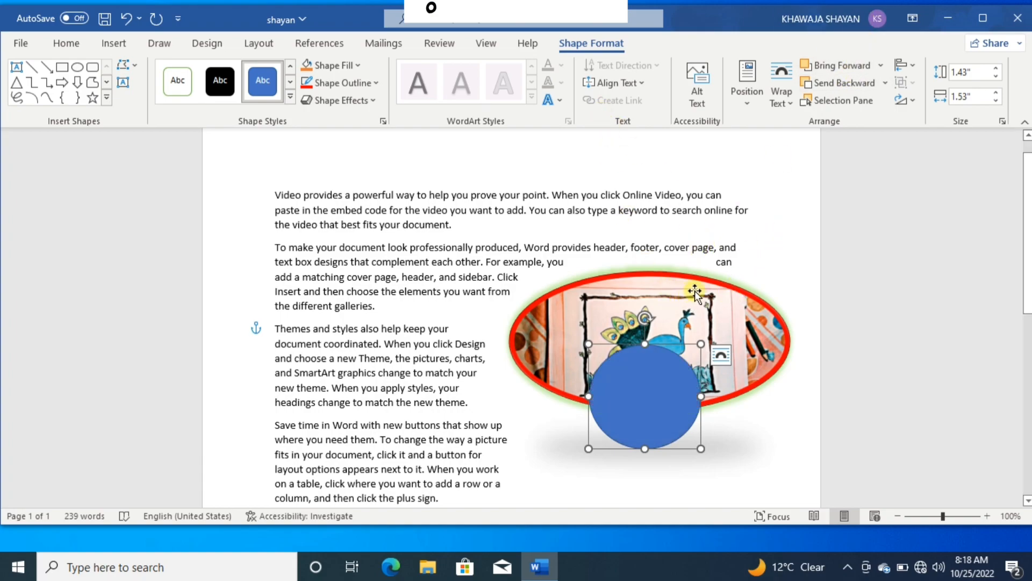
- Use the Selection Pane to hide all objects, show Oval 3 and Picture 1 again individually, and close the pane
{"action": "left_click", "coordinate": [710, 312]}
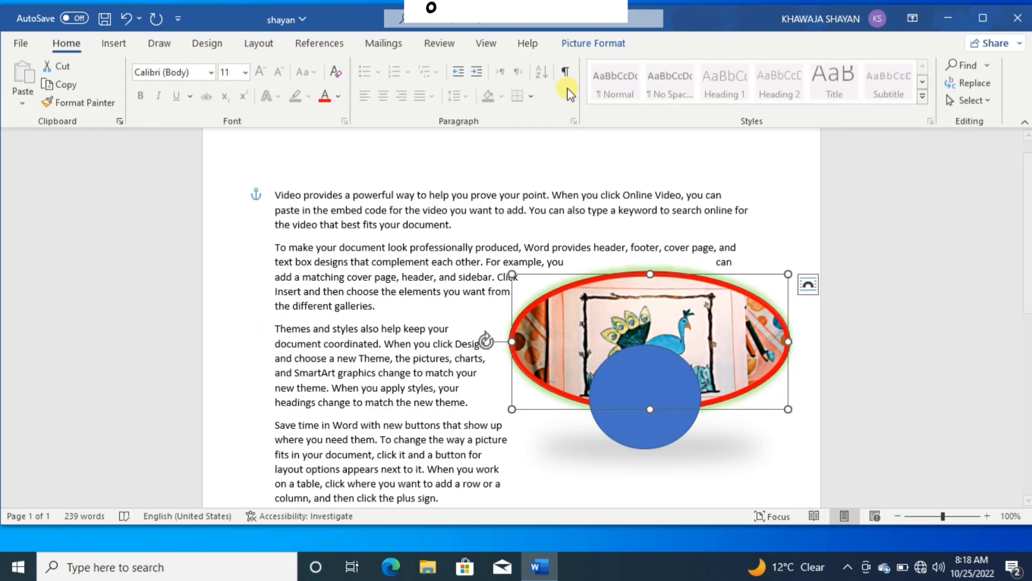
{"action": "left_click", "coordinate": [583, 43]}
{"action": "left_click", "coordinate": [816, 101]}
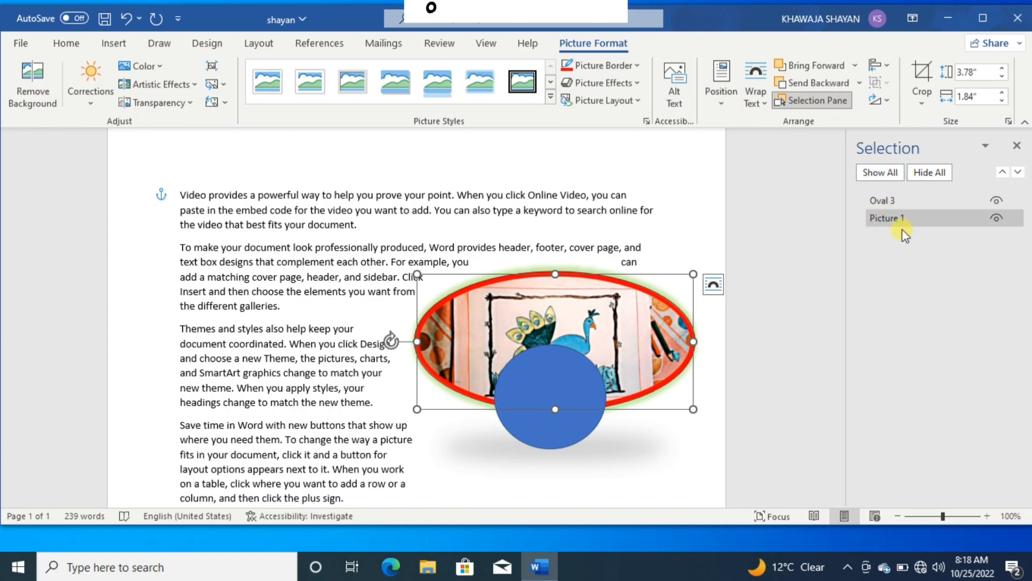
{"action": "left_click", "coordinate": [935, 174]}
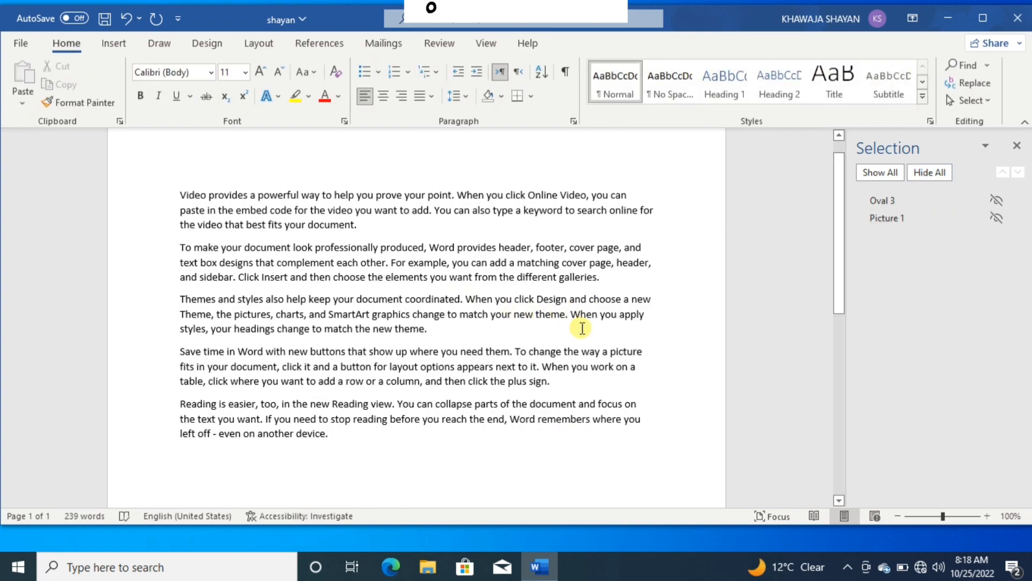
{"action": "left_click", "coordinate": [996, 204]}
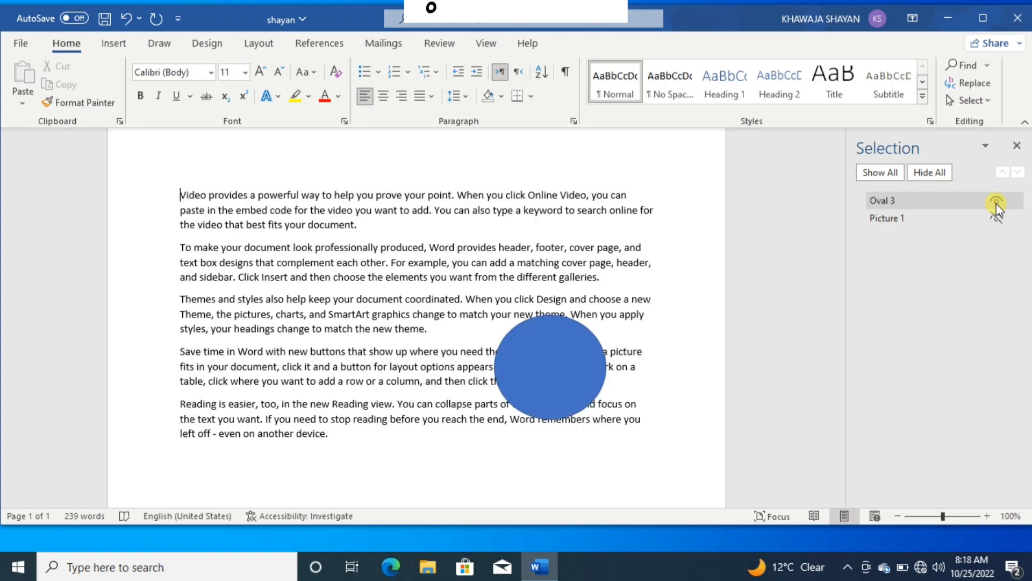
{"action": "left_click", "coordinate": [997, 215]}
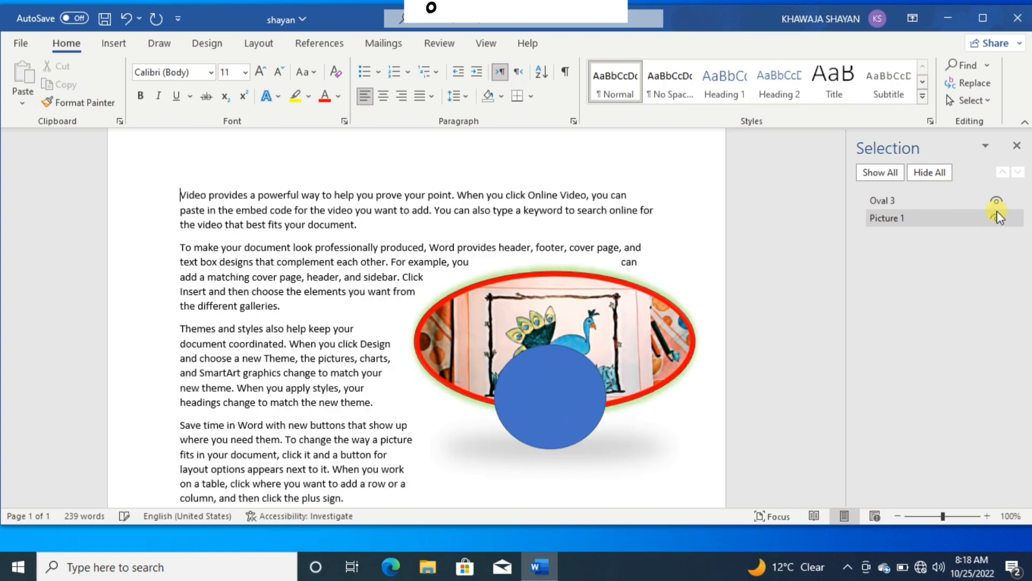
{"action": "left_click", "coordinate": [1018, 142]}
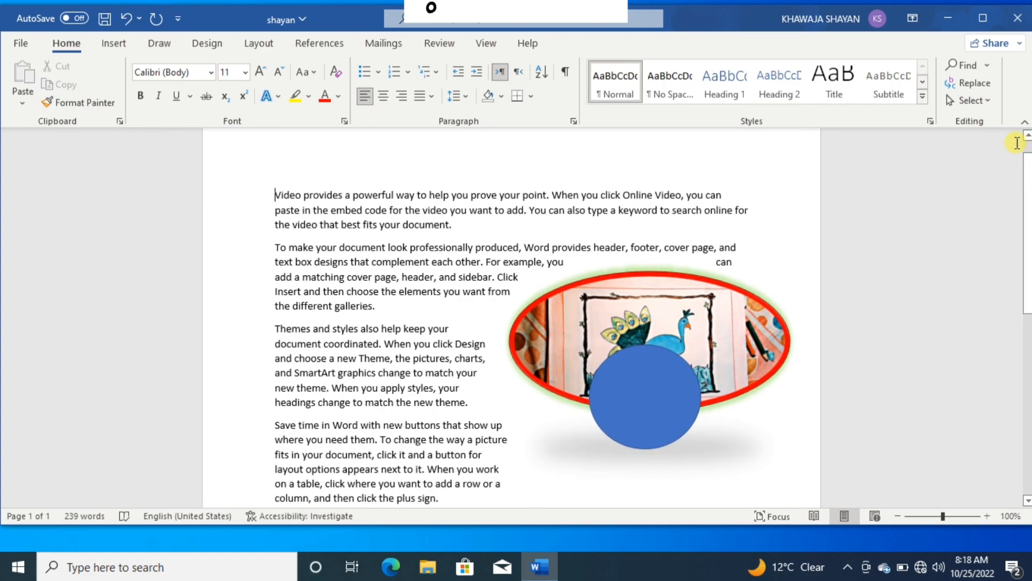
- Select the oval picture and preview its rotate and flip options, including Flip Vertical
{"action": "left_click", "coordinate": [693, 285]}
{"action": "left_click", "coordinate": [597, 44]}
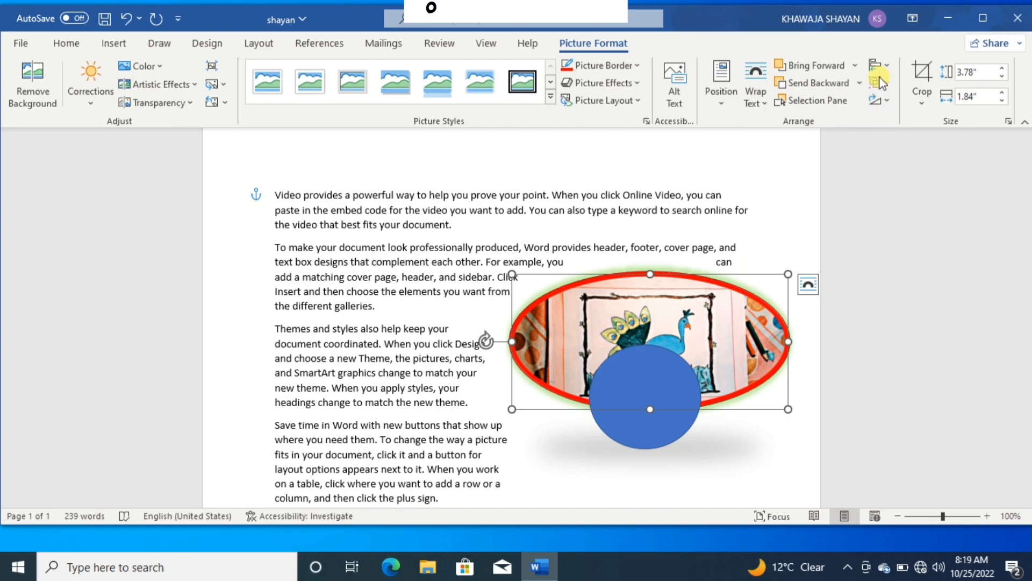
{"action": "left_click", "coordinate": [889, 102]}
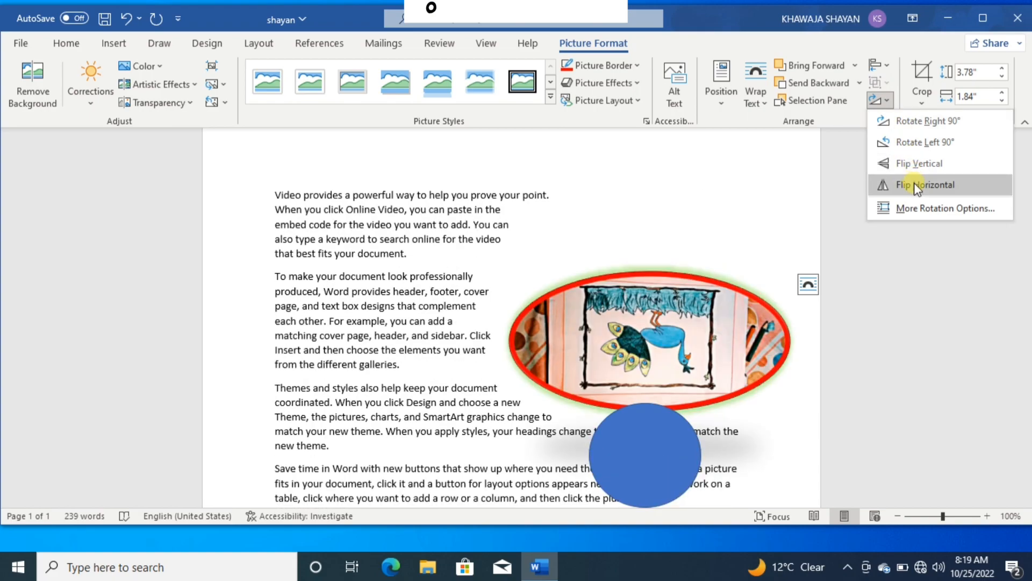
{"action": "left_click", "coordinate": [915, 188]}
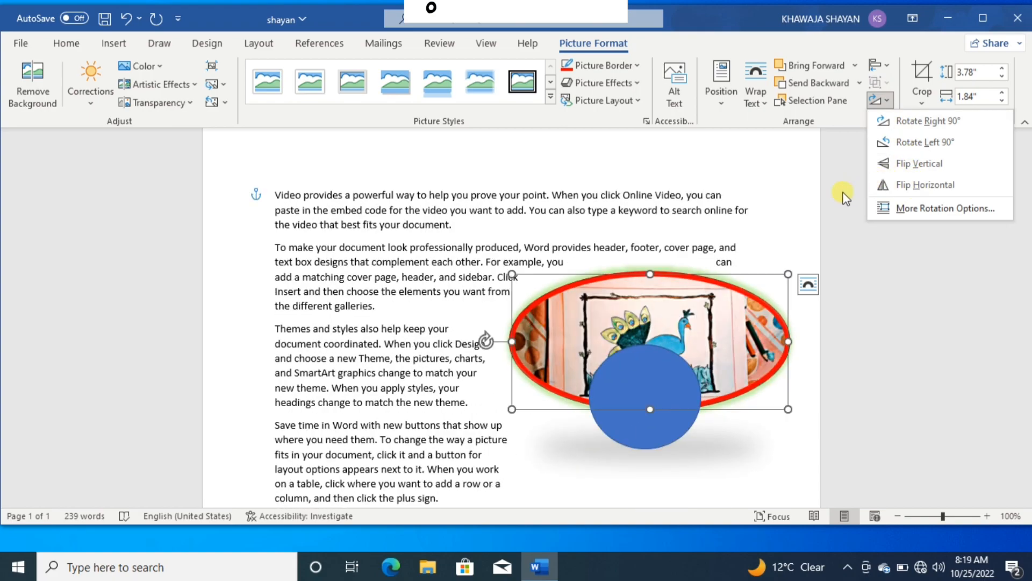
- Crop the oval picture from its upper-right corner to about 3.32 by 1.5 inches
{"action": "left_click", "coordinate": [923, 101]}
{"action": "left_click", "coordinate": [937, 124]}
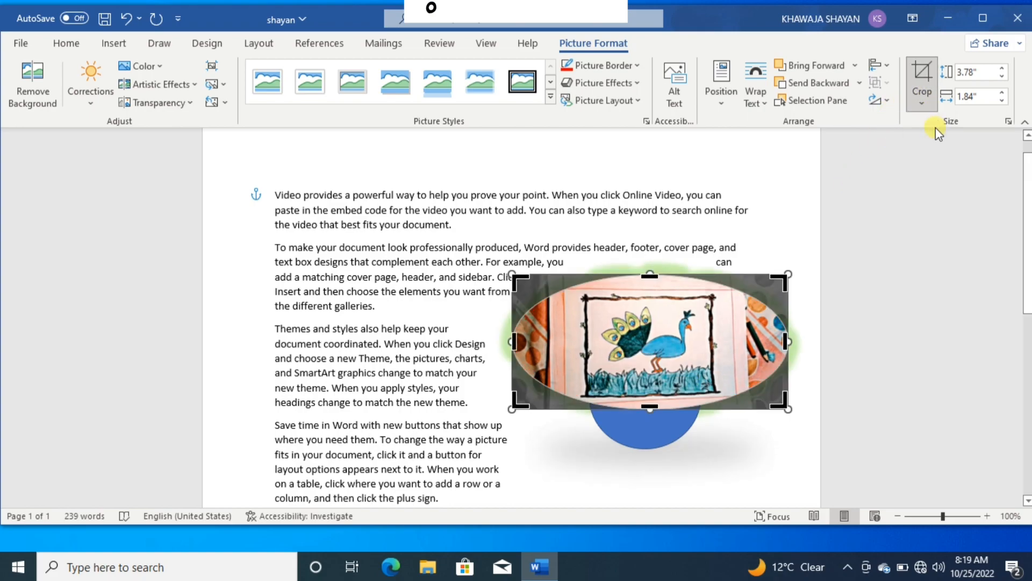
{"action": "left_click_drag", "start_coordinate": [779, 283], "coordinate": [752, 301]}
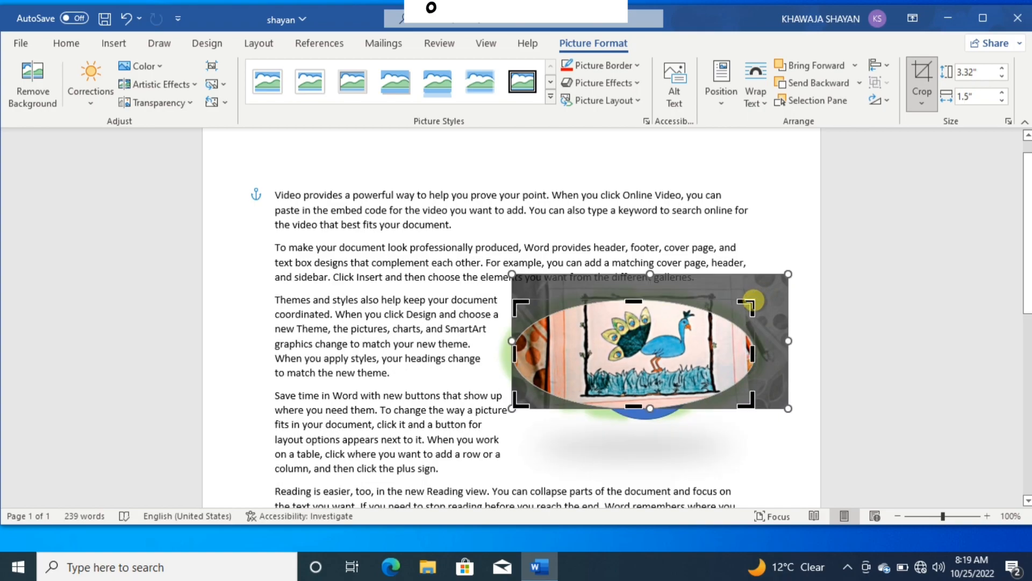
{"action": "left_click", "coordinate": [792, 230]}
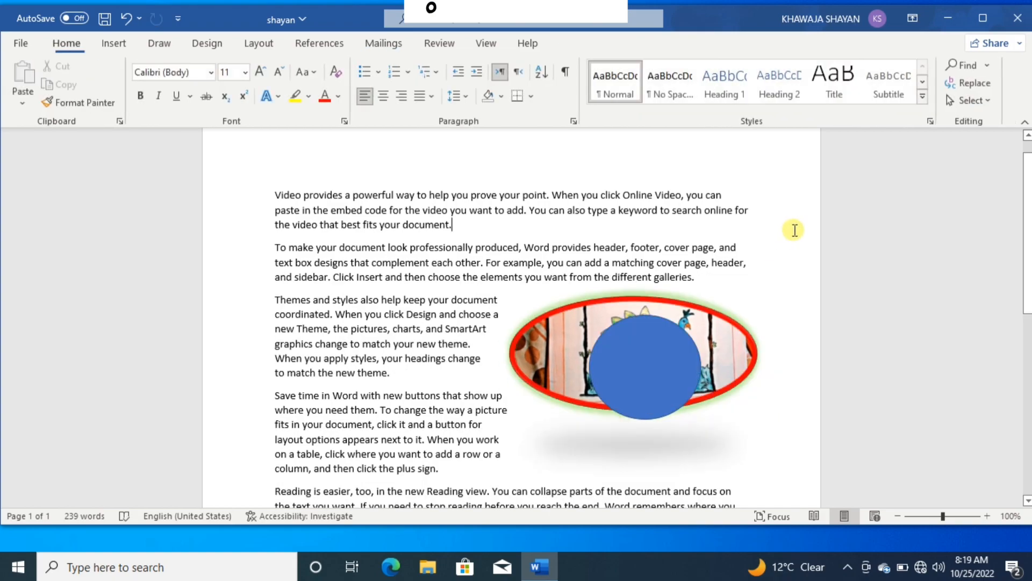
- Enlarge the cropped oval picture to a height of 4 inches and a width of 1.8 inches
{"action": "left_click", "coordinate": [731, 350]}
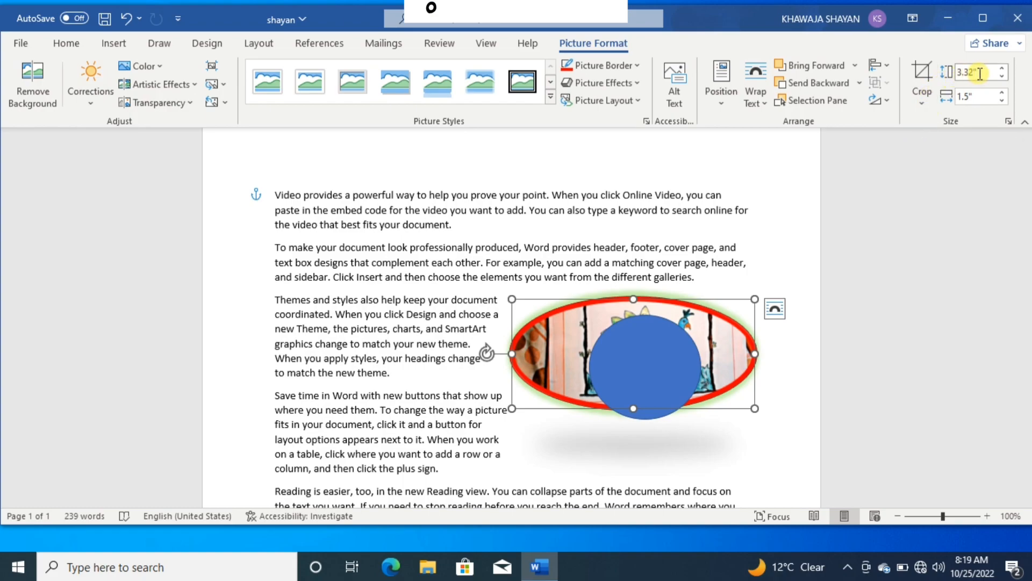
{"action": "left_click", "coordinate": [1003, 68]}
{"action": "left_click", "coordinate": [1003, 69]}
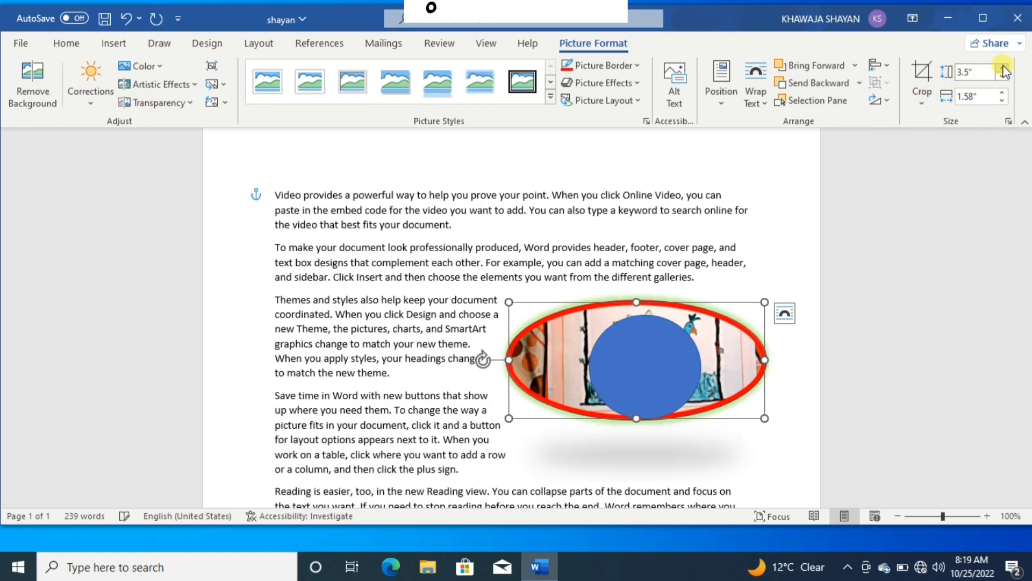
{"action": "left_click", "coordinate": [1003, 68]}
{"action": "left_click", "coordinate": [1003, 92]}
{"action": "left_click", "coordinate": [1003, 93]}
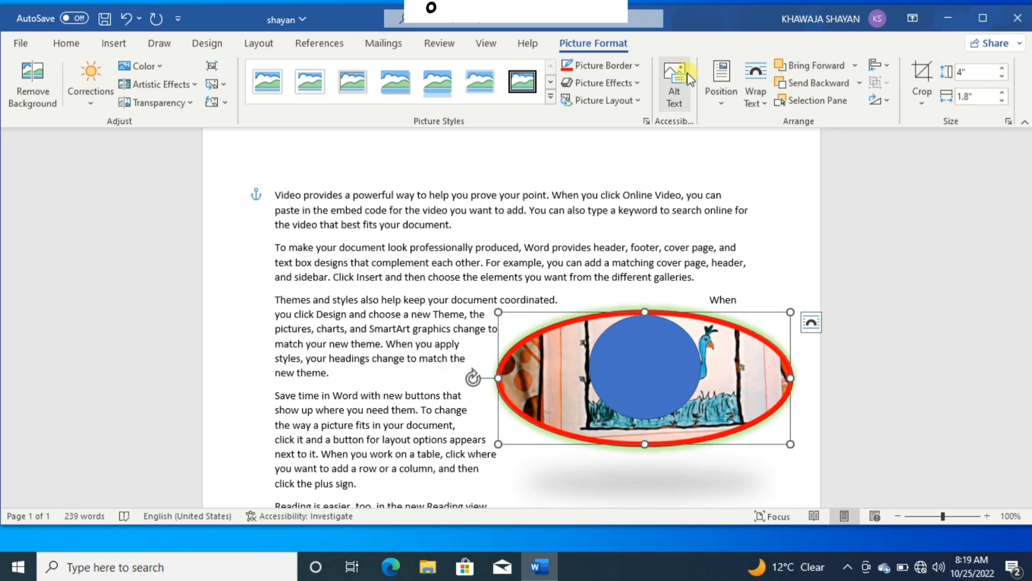
- Display the commands for inserting objects into the document
{"action": "left_click", "coordinate": [114, 43]}
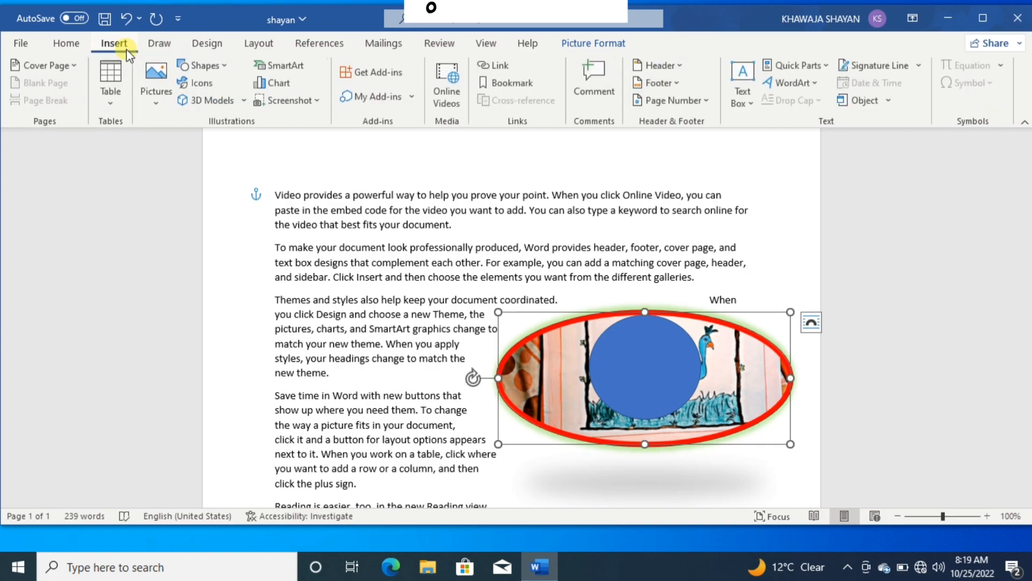